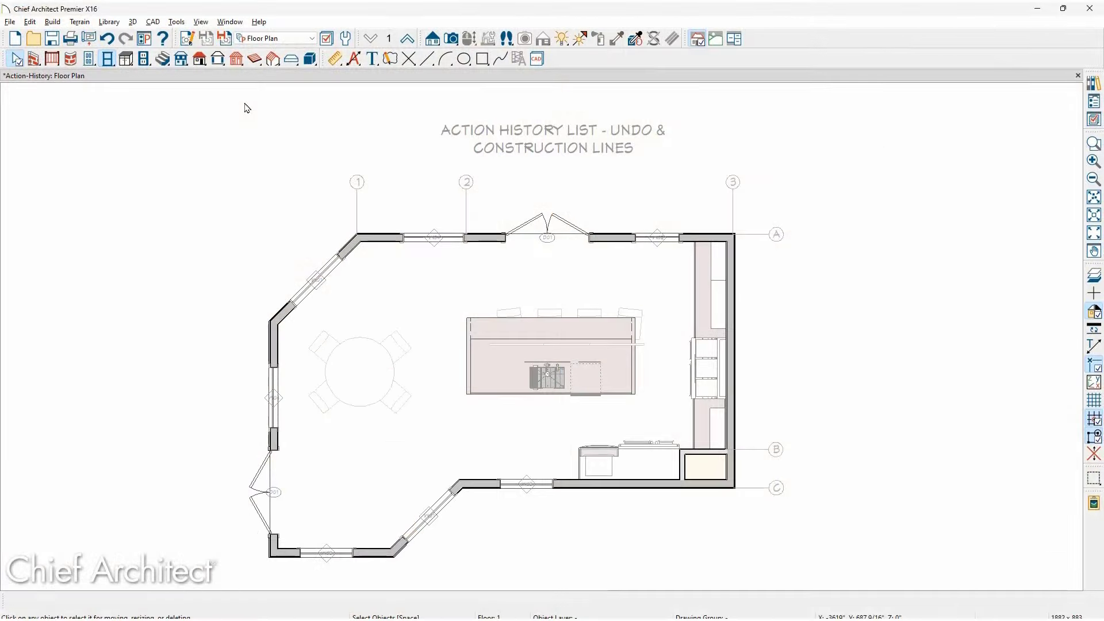
Step: Open the View menu over the kitchen plan to reach Action History
click(201, 22)
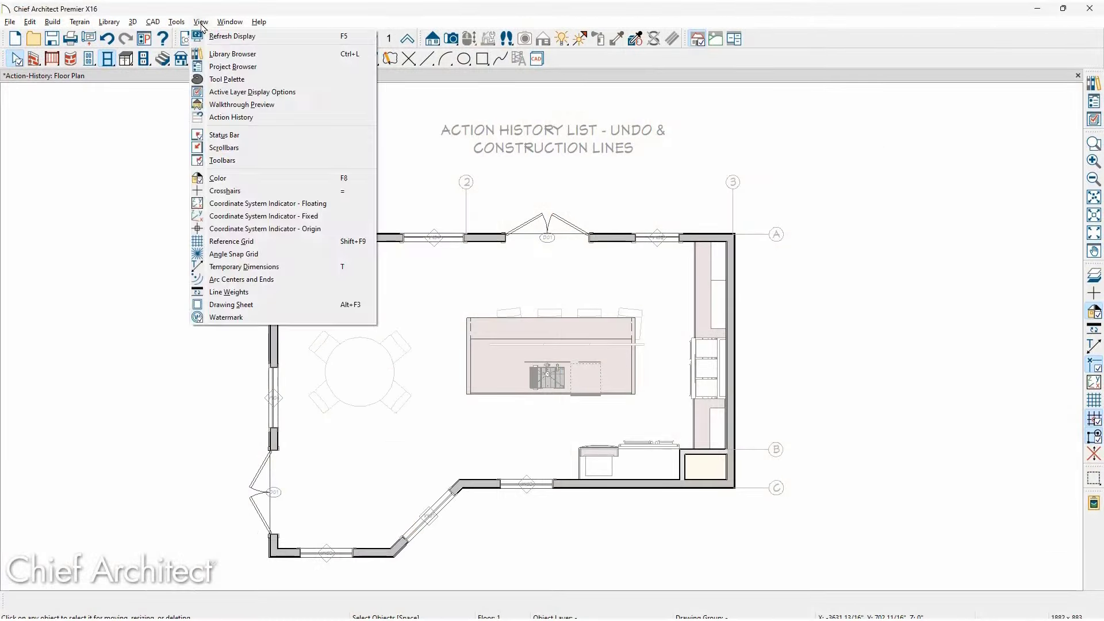
Step: Revert the kitchen plan to the multiple-objects move, then redo up to the latest construction line edit
click(264, 117)
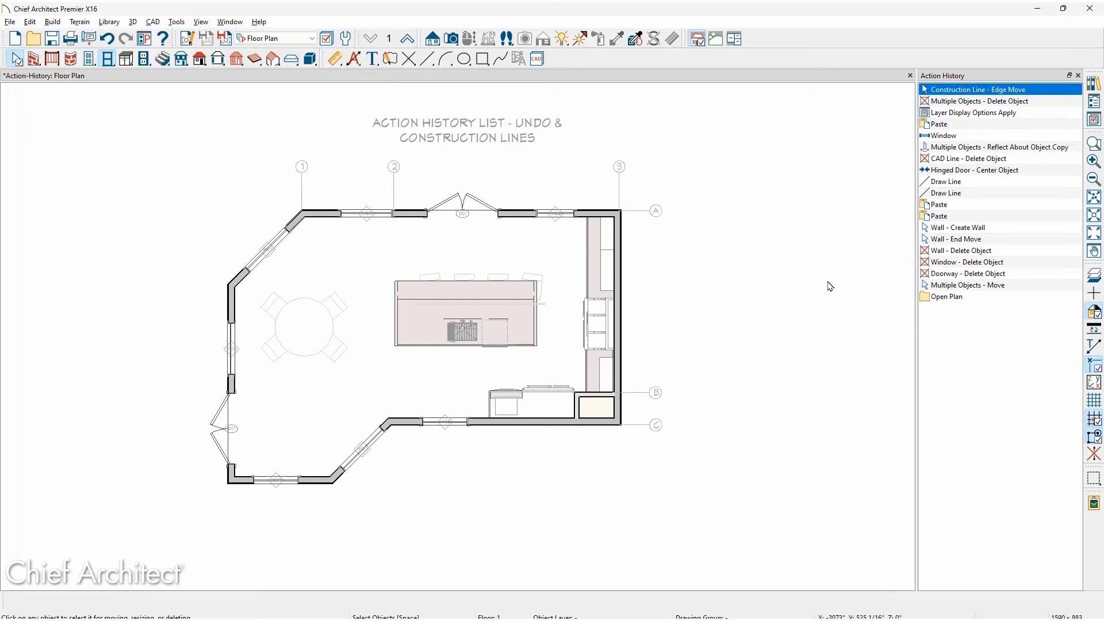
click(944, 287)
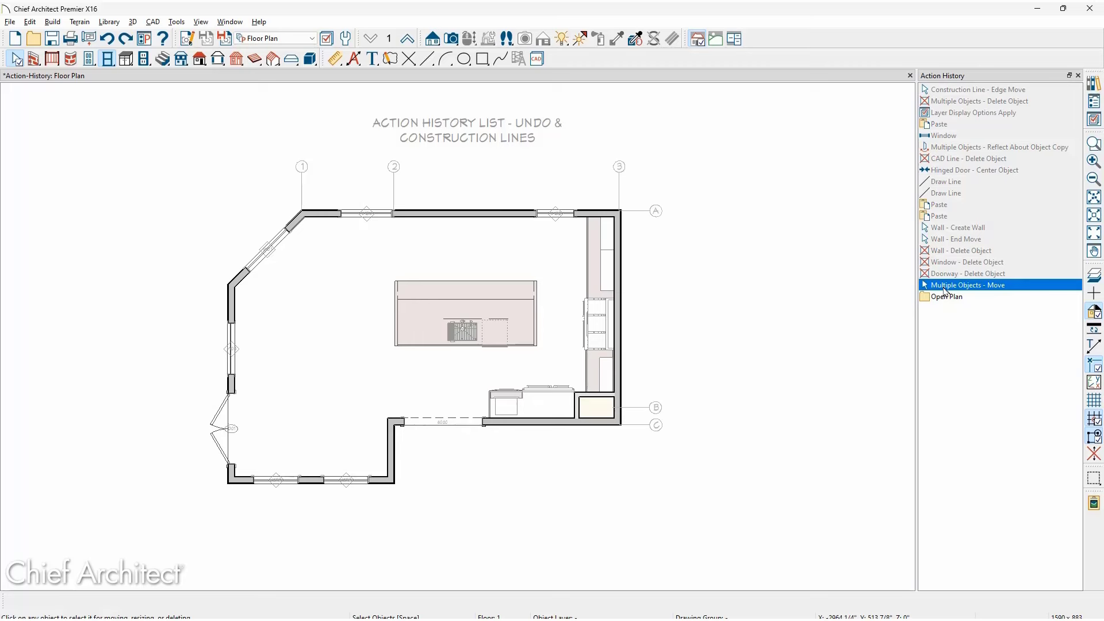
click(969, 196)
key(ctrl+y)
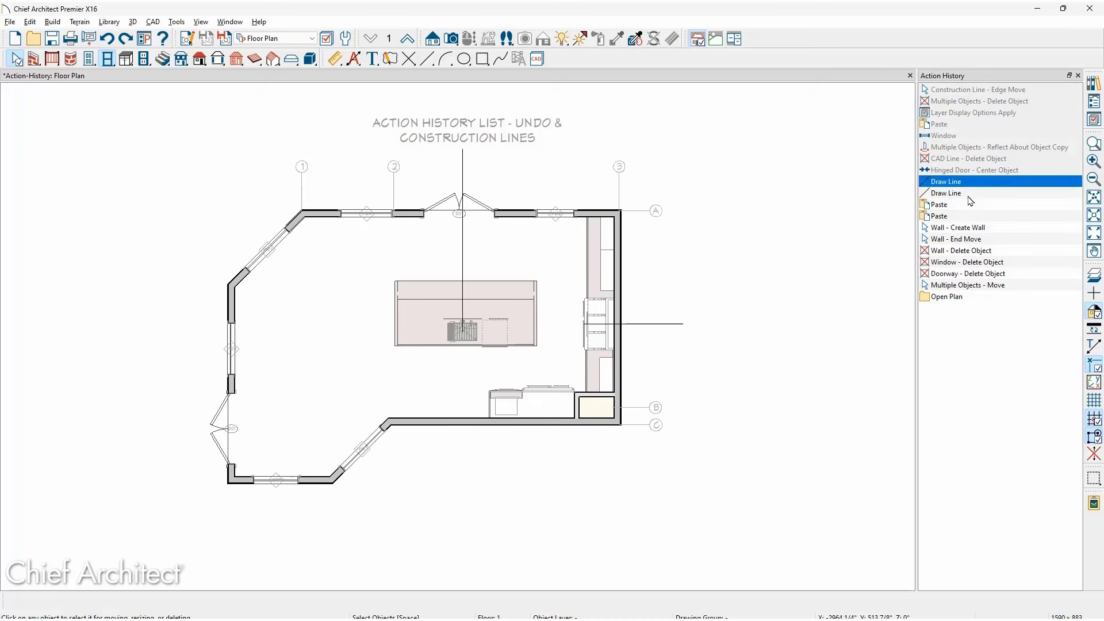
key(ctrl+y)
key(ctrl+y)
key(ctrl+y)
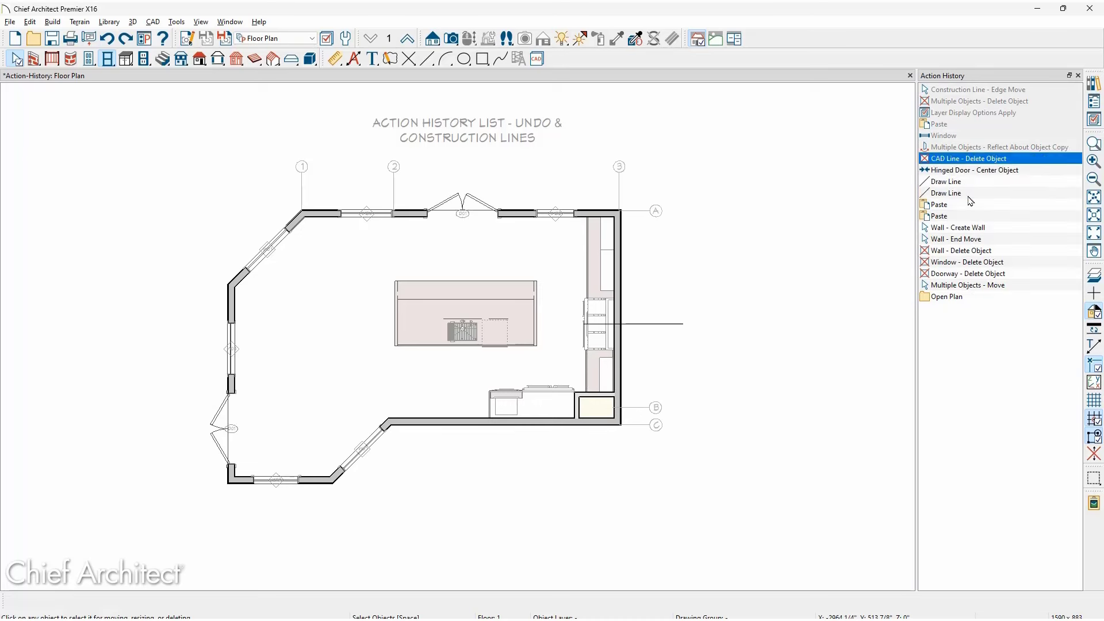
key(ctrl+y)
key(ctrl+y)
key(ctrl+y)
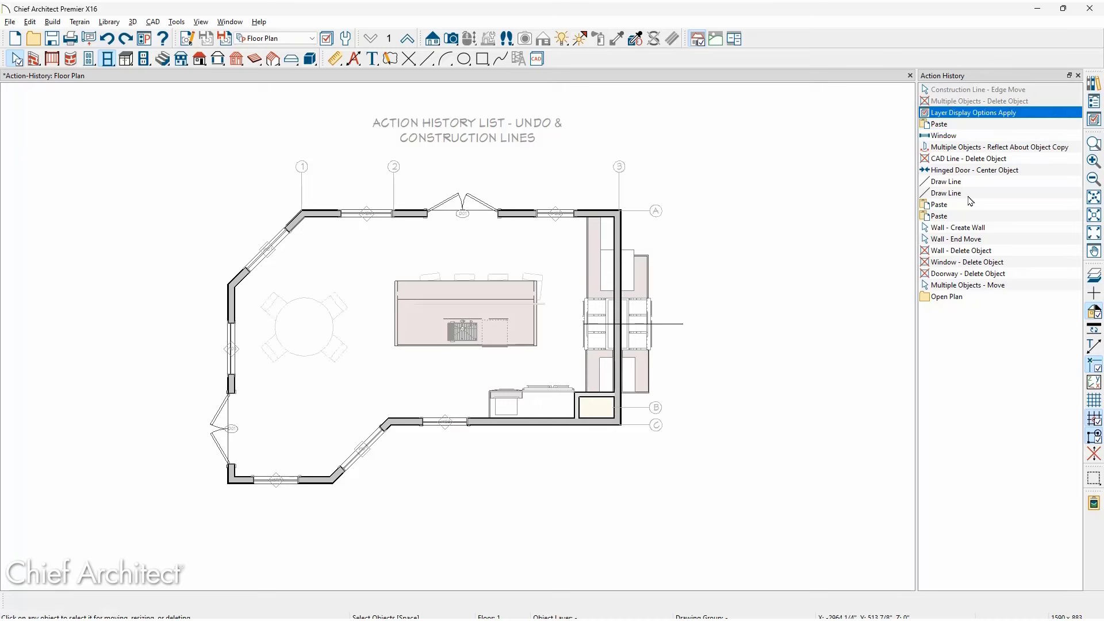
key(ctrl+y)
key(ctrl+y)
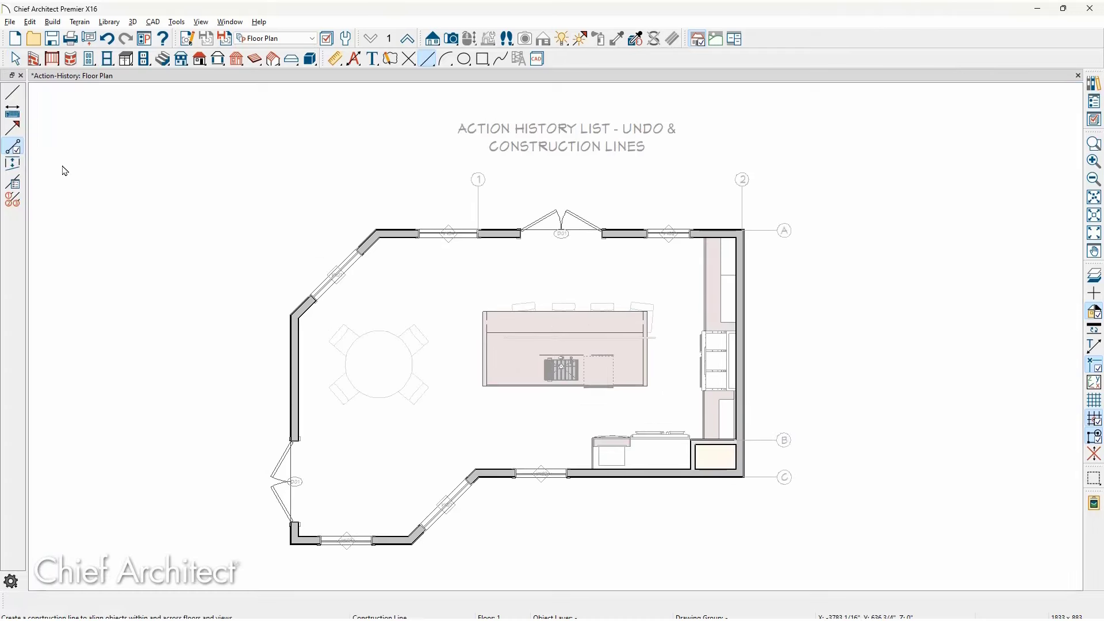
double_click(18, 149)
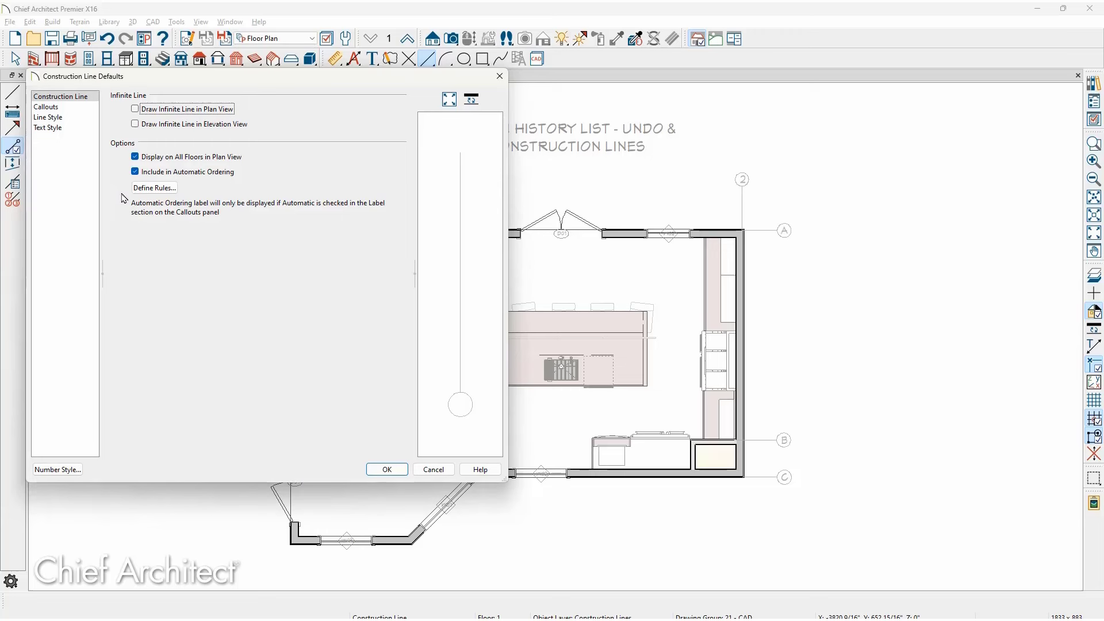
click(138, 191)
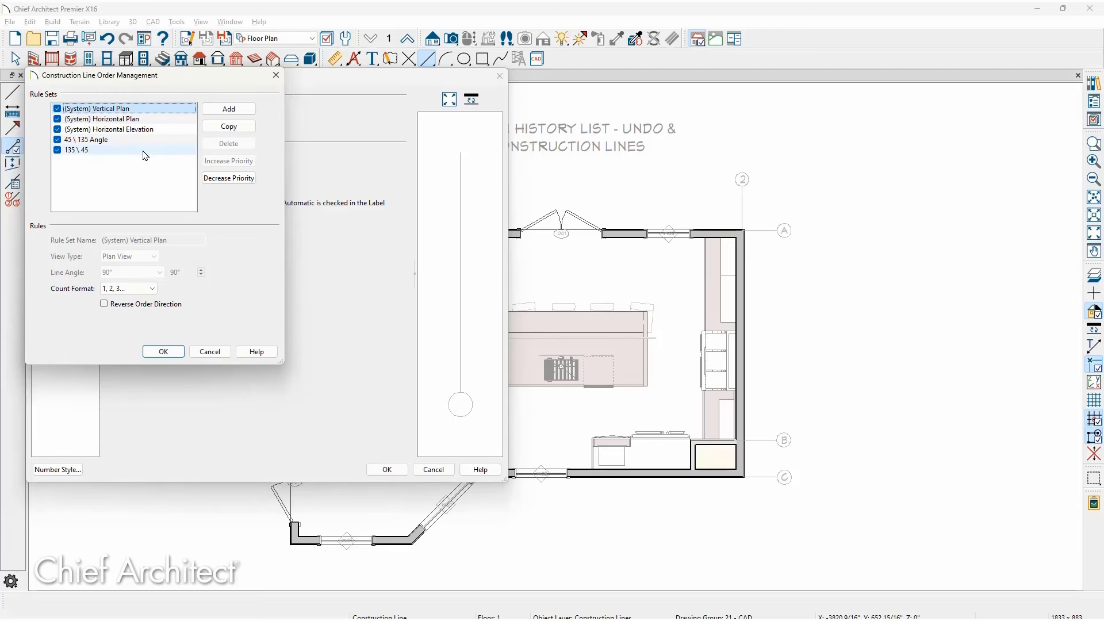
key(Escape)
key(Escape)
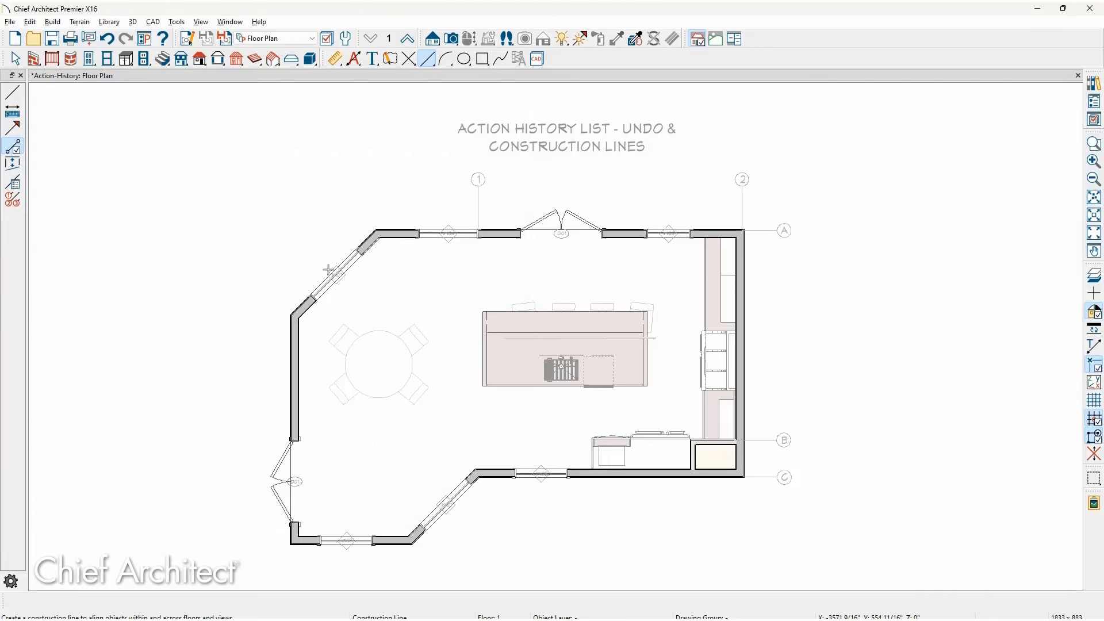
Step: Draw construction lines at the angled wall and door, and move line 2 right past line 3
drag(325, 263, 281, 202)
drag(377, 230, 375, 182)
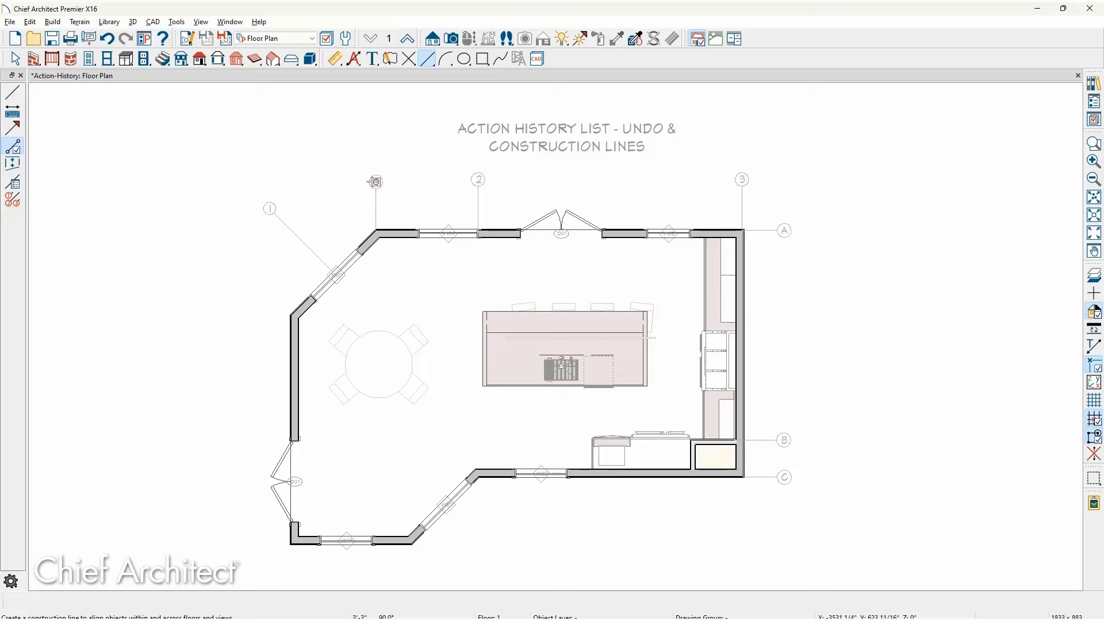
drag(561, 230, 562, 181)
key(space)
click(480, 205)
drag(479, 205, 669, 204)
Step: Exclude the moved gridline from automatic ordering and set its callout label to 2A
double_click(669, 204)
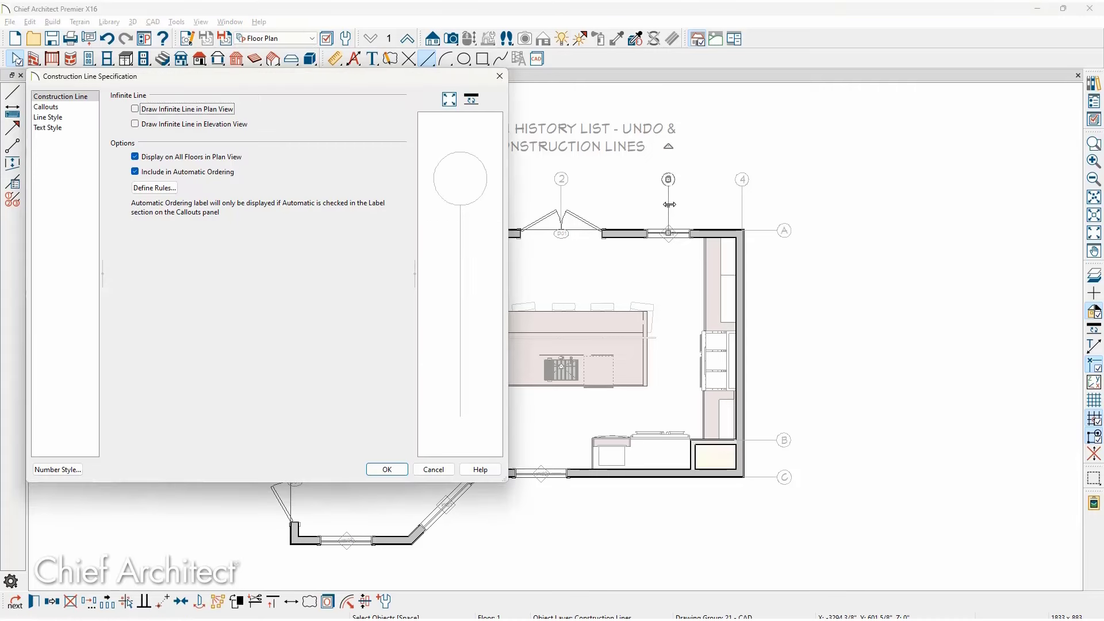
click(194, 172)
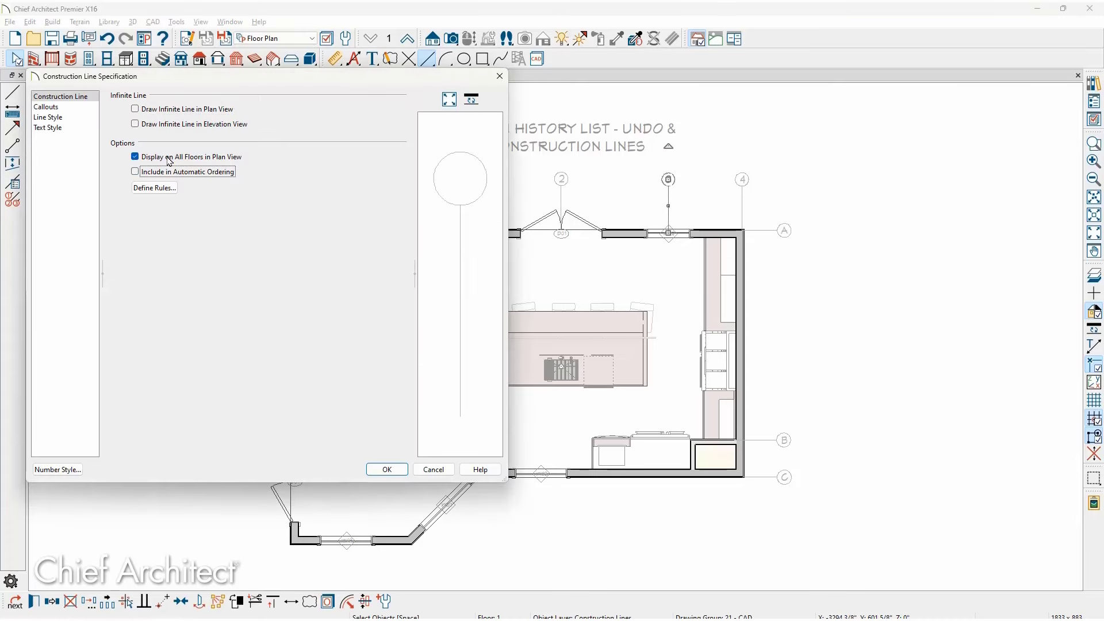
click(61, 107)
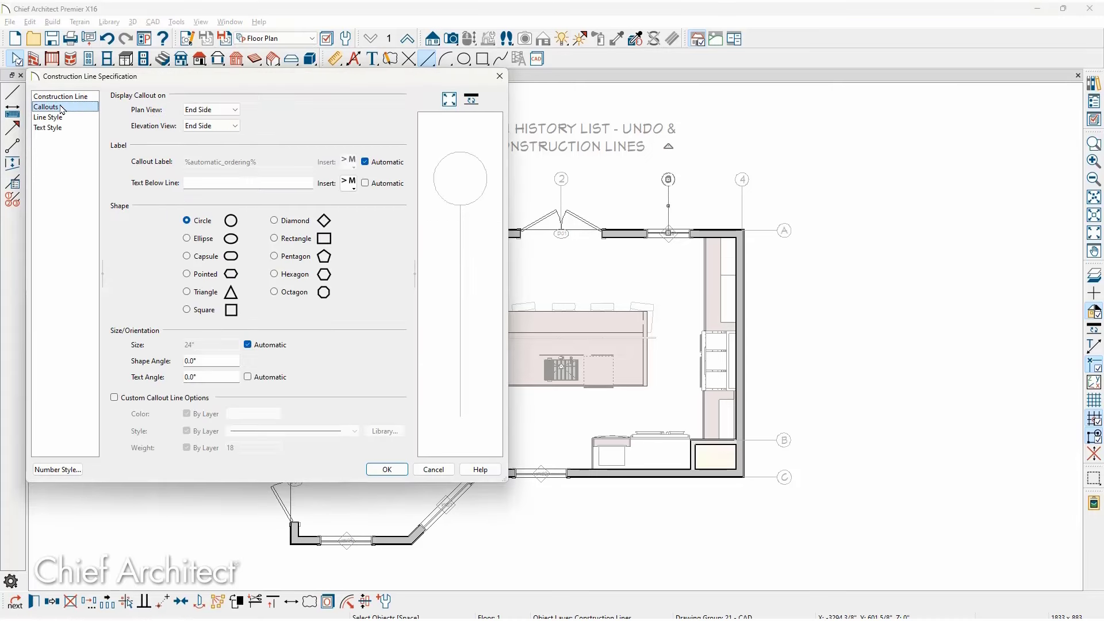
click(365, 161)
drag(291, 165, 184, 167)
text(2A)
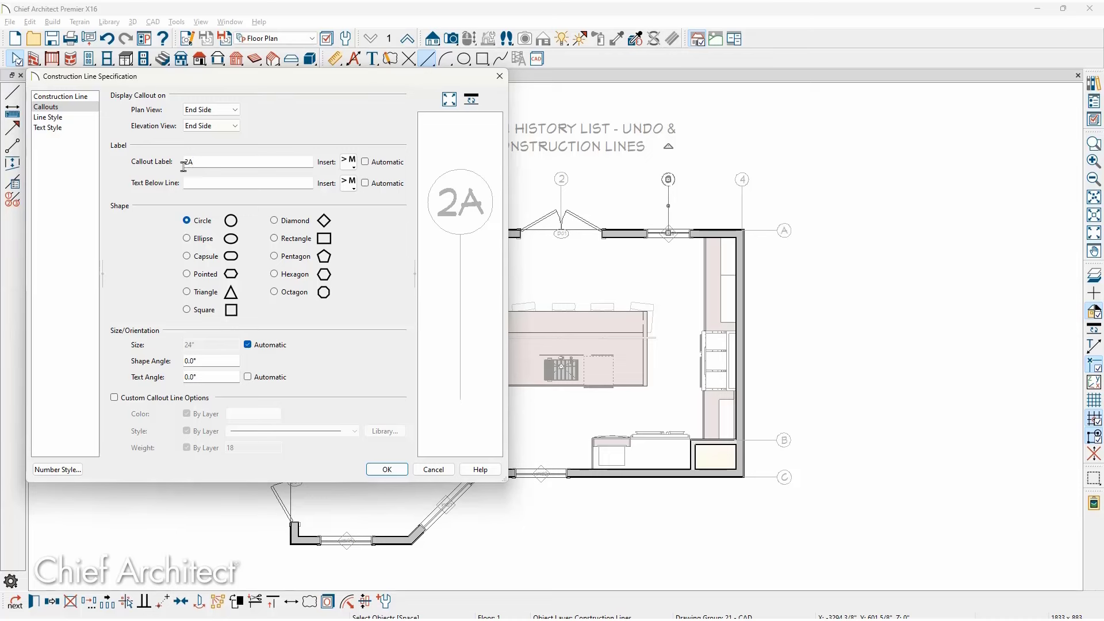
key(Return)
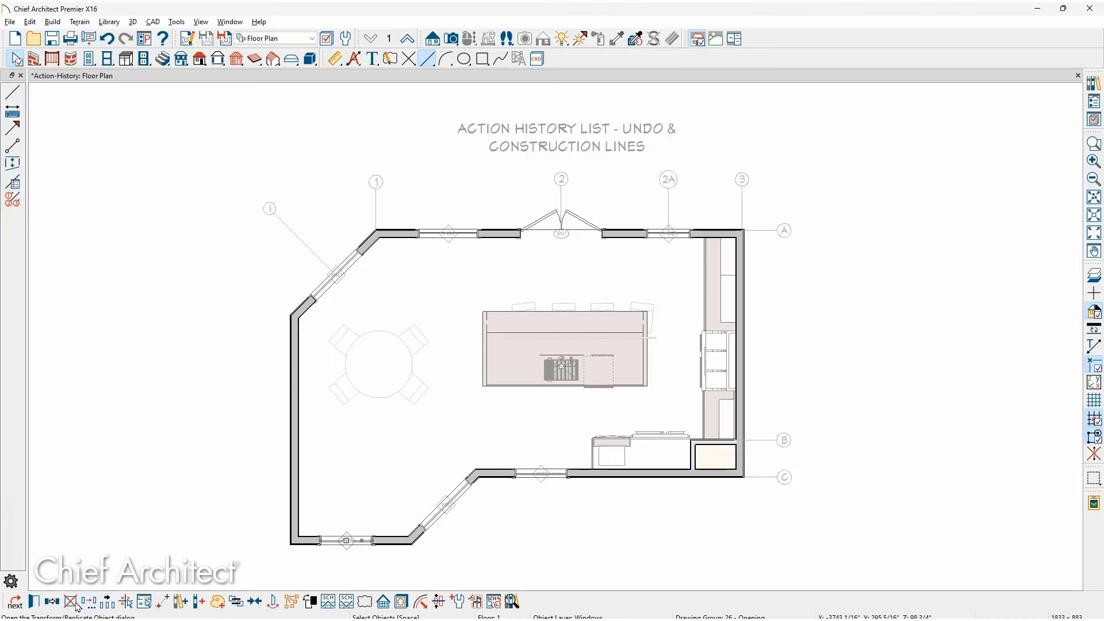
Step: Mirror the bottom window onto the lower-left wall with a 45° reflection line, then undo the leftover line
key(Escape)
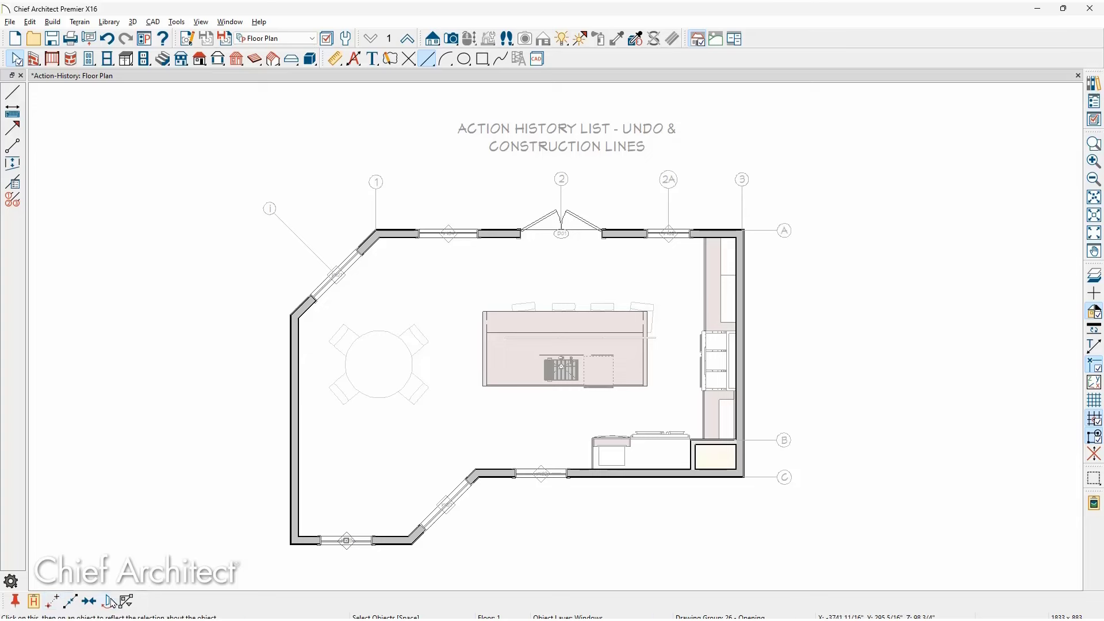
click(109, 601)
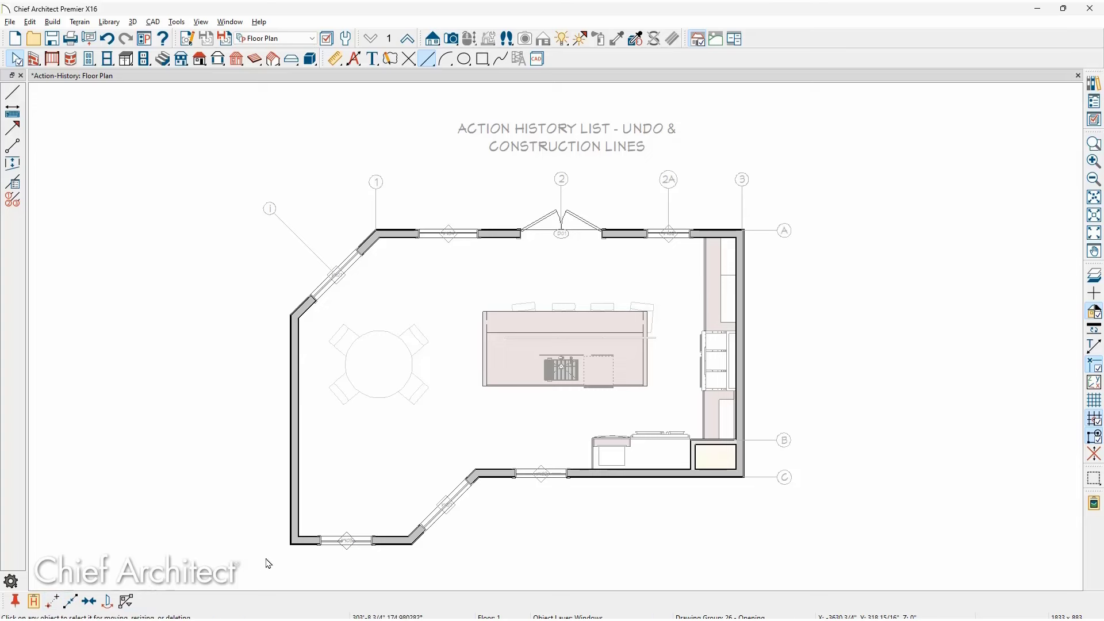
drag(416, 420, 292, 555)
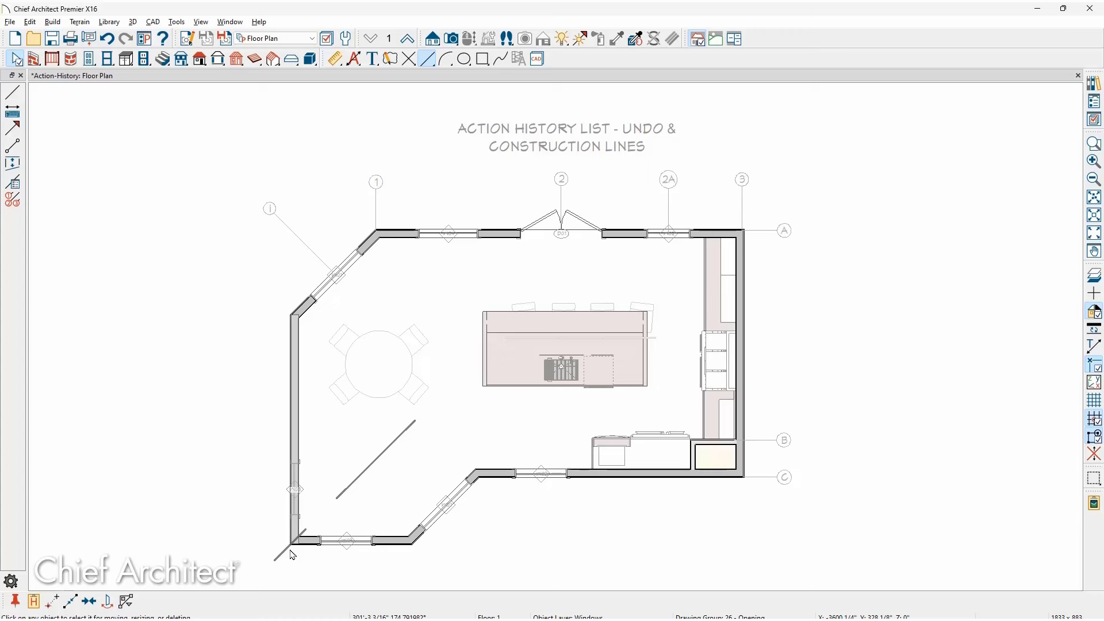
key(ctrl+z)
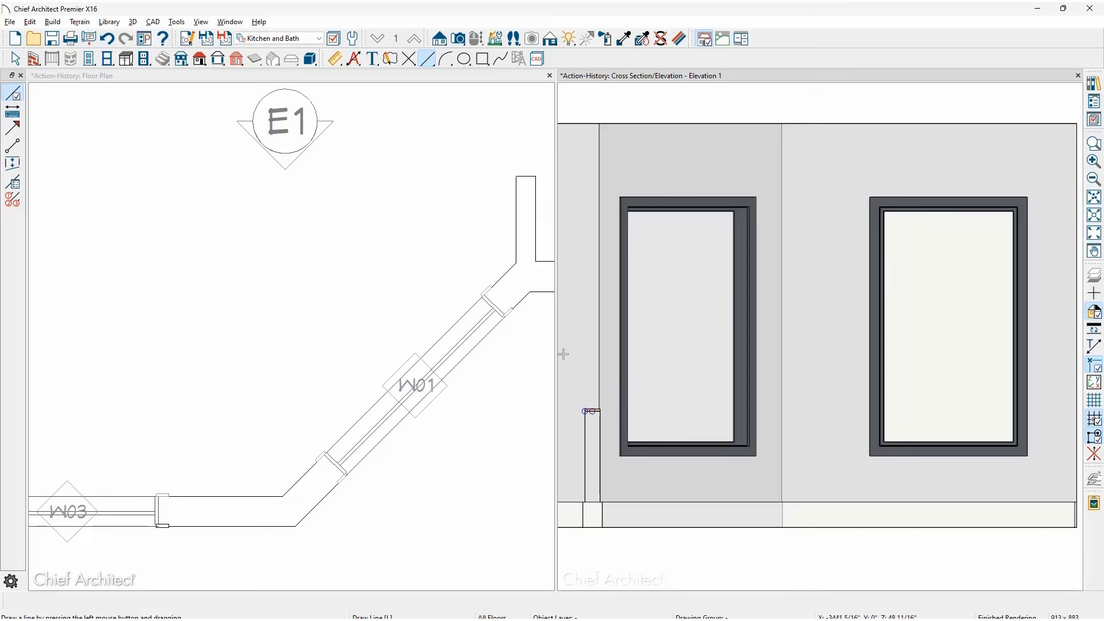
Step: Make the floor plan pane active beside the tiled Elevation 1 view
click(518, 189)
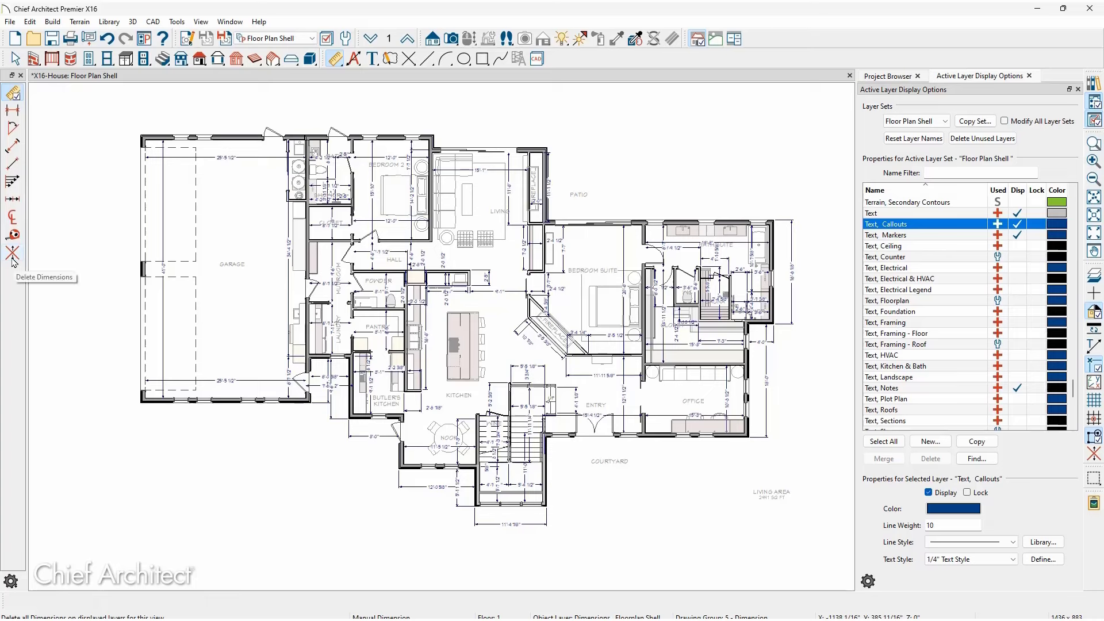
Step: Delete all floor plan dimensions, then open the 2nd Floor plan where the Text, Callouts layer is used
click(13, 260)
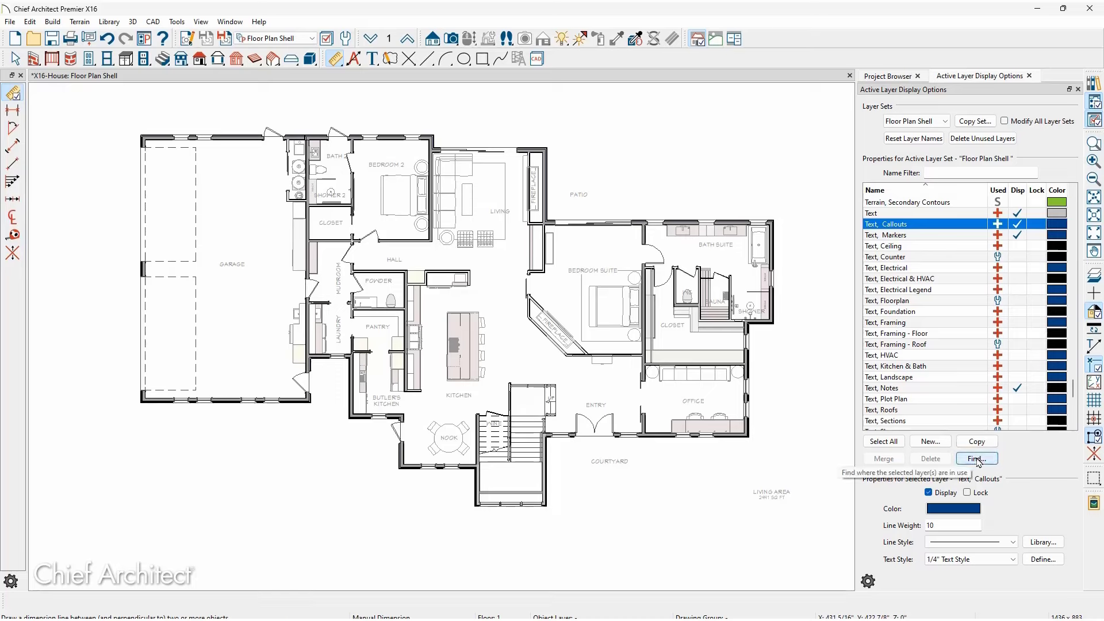
click(978, 460)
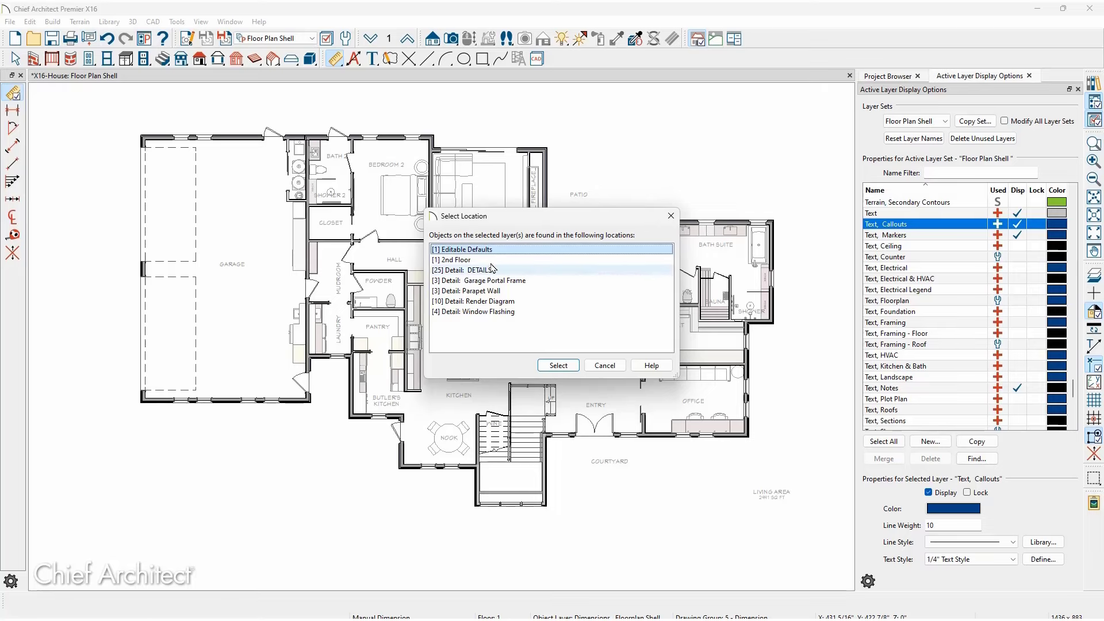
click(477, 260)
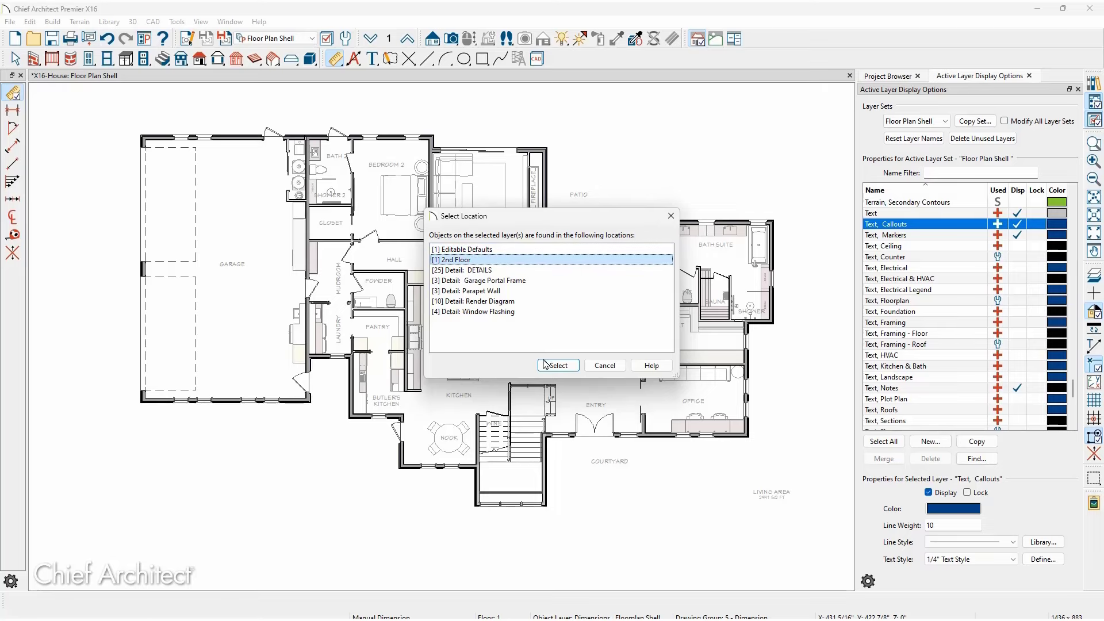
click(556, 366)
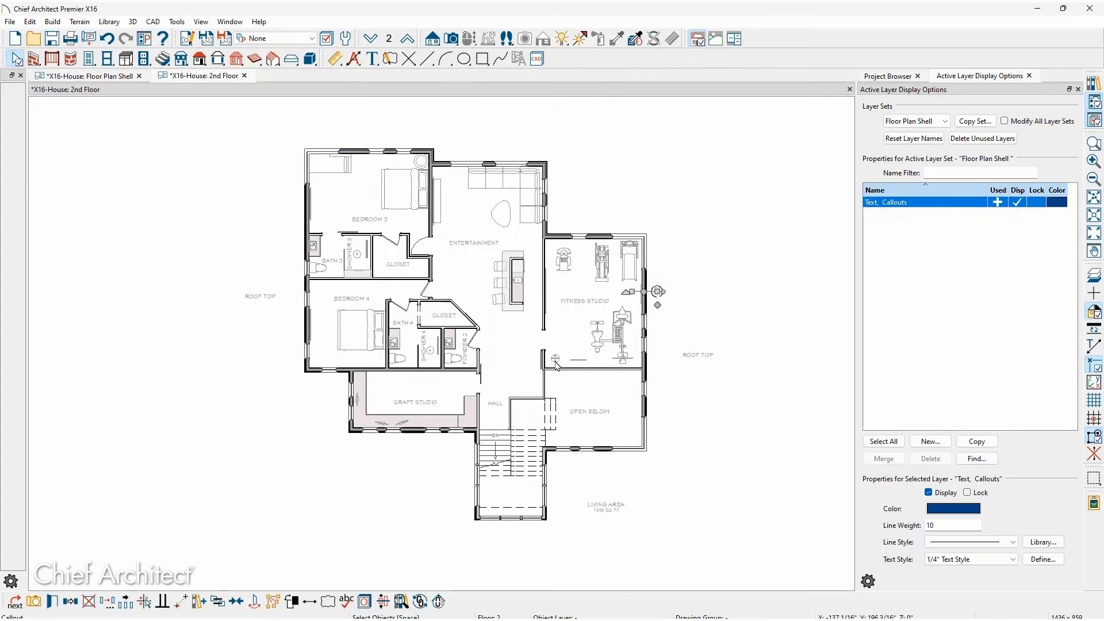
click(686, 294)
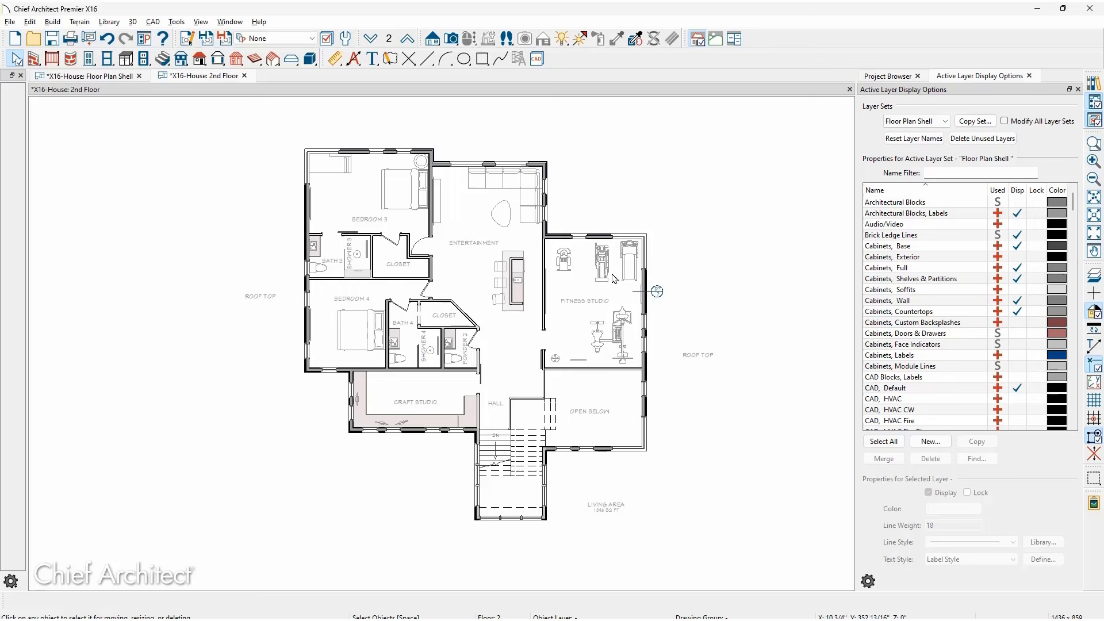
click(428, 62)
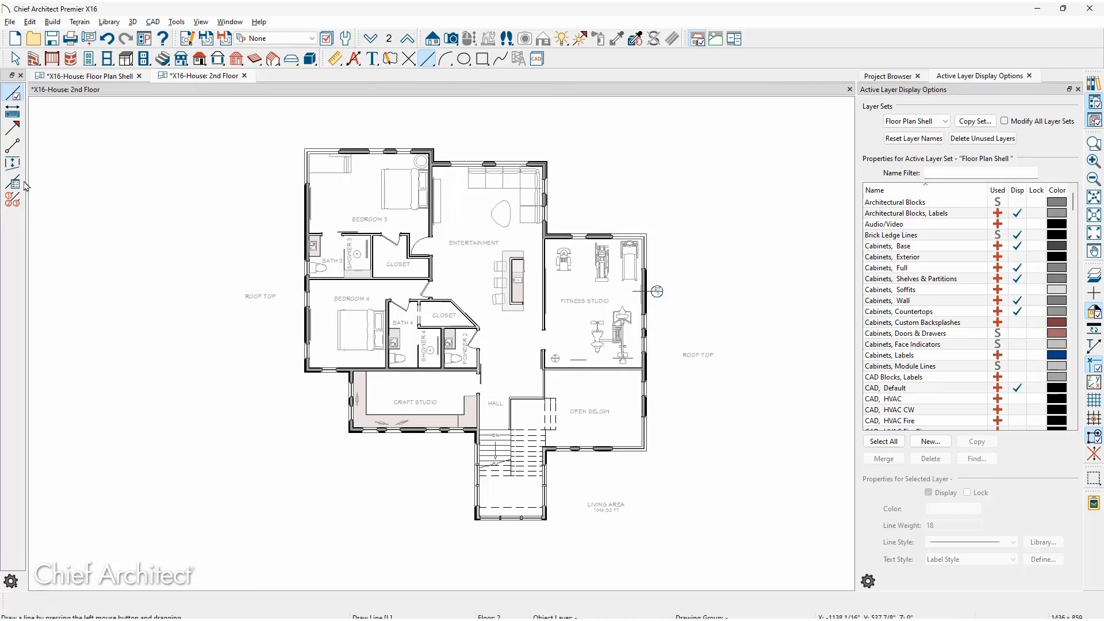
Step: Merge line style ISO05W100 into ISO08W100 in Line Style Management
click(14, 184)
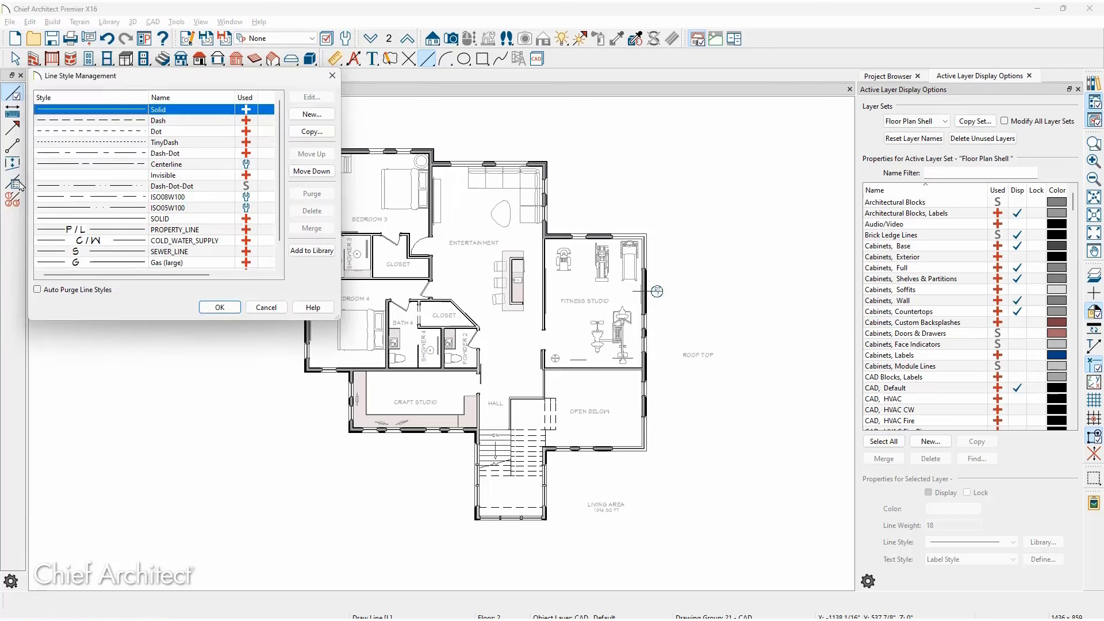
click(139, 198)
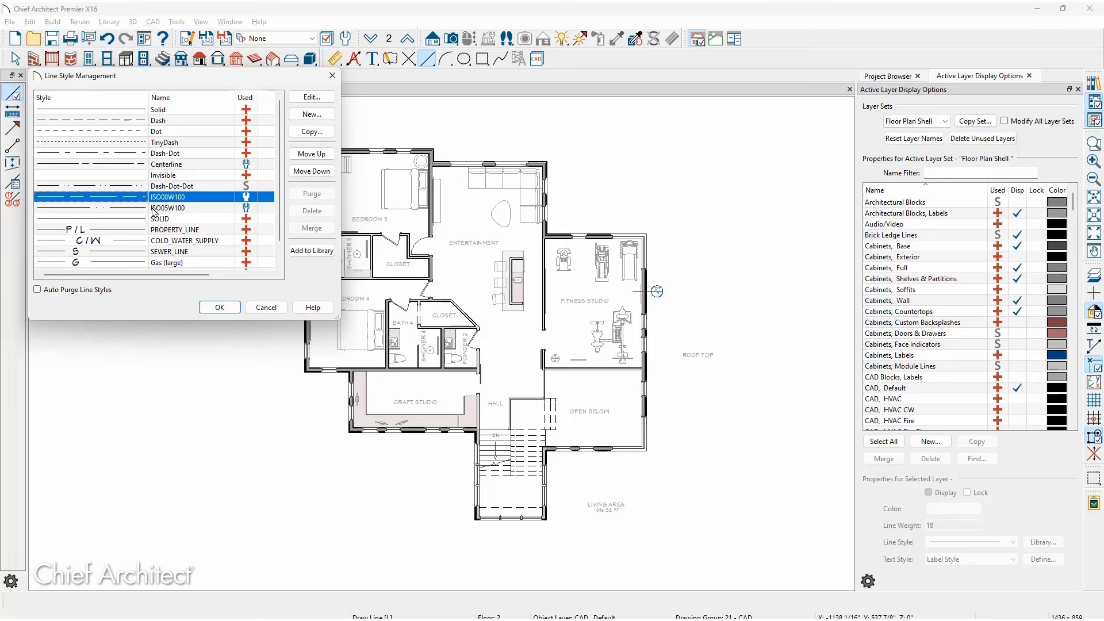
ctrl+click(154, 209)
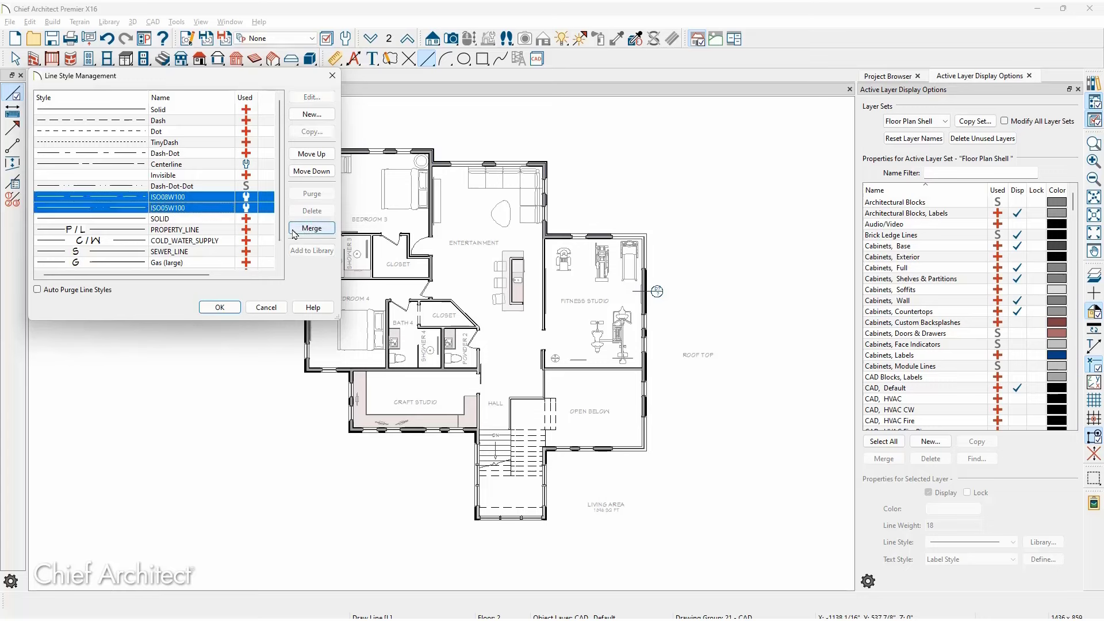
click(297, 231)
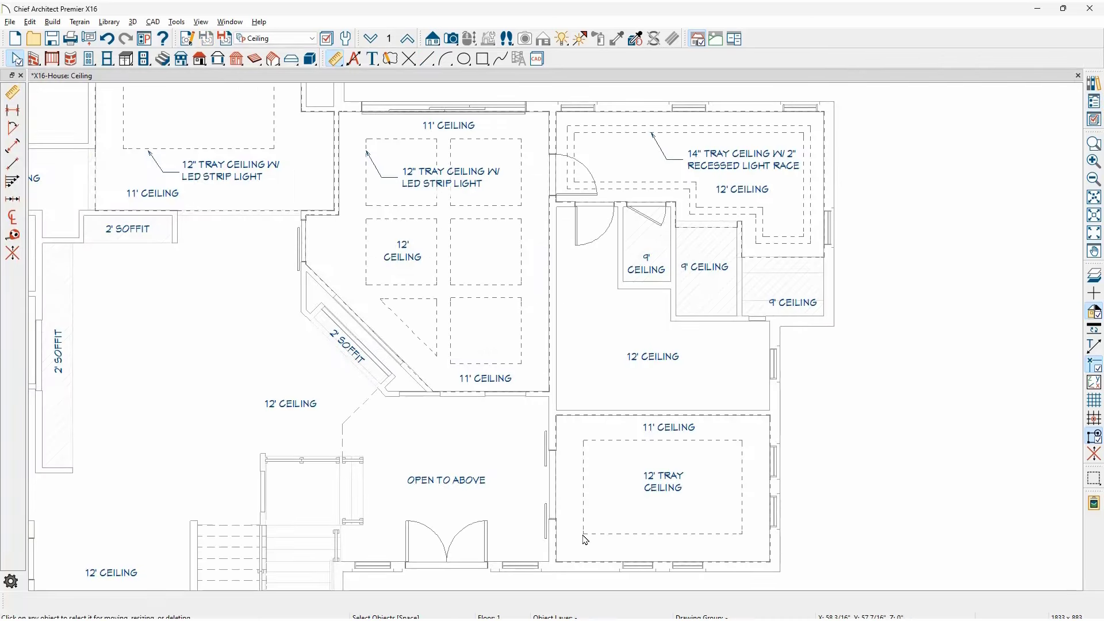
Step: Shrink the 12' tray ceiling concentrically inward using a 12 jump distance
click(585, 539)
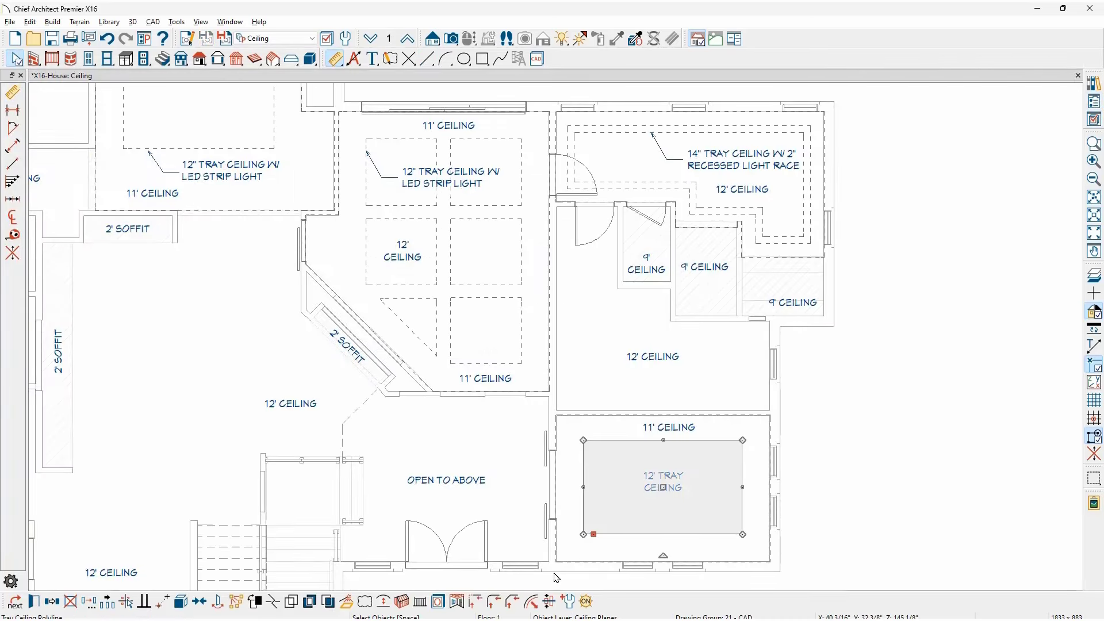
click(532, 606)
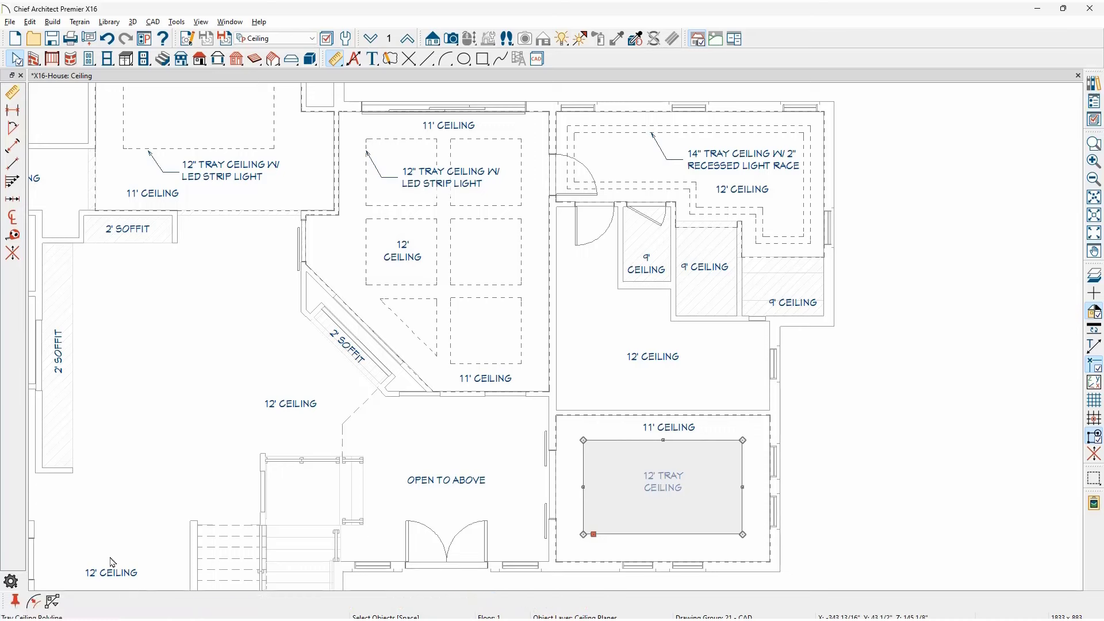
click(36, 601)
text(12)
click(72, 554)
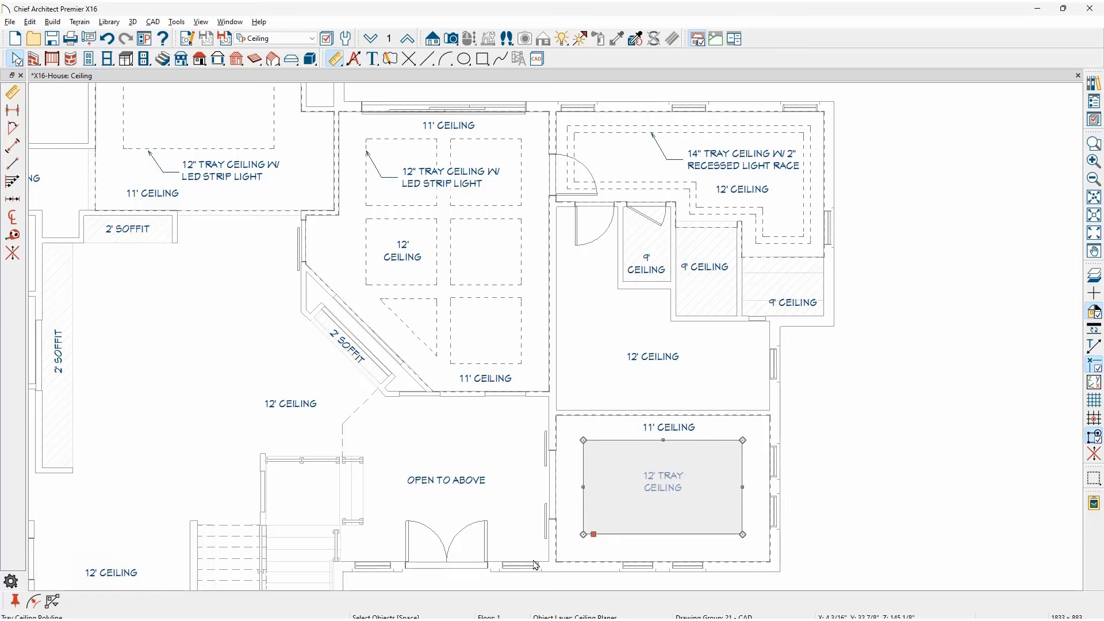
drag(583, 535, 593, 524)
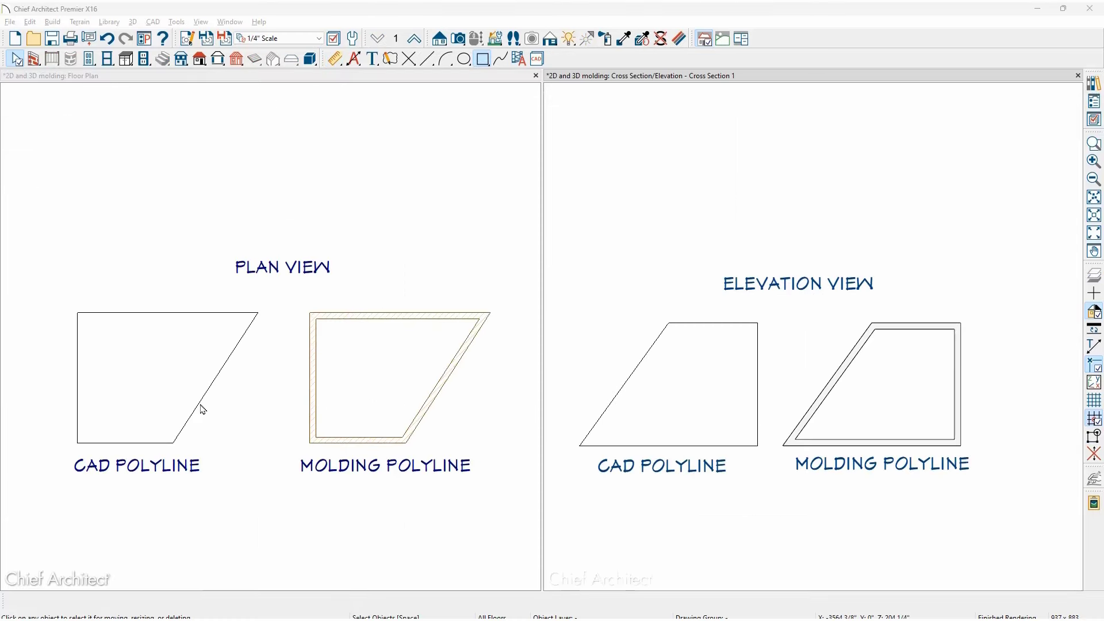
Step: Review Convert Polyline options for the plan and elevation CAD polylines, cancelling each without converting
click(200, 405)
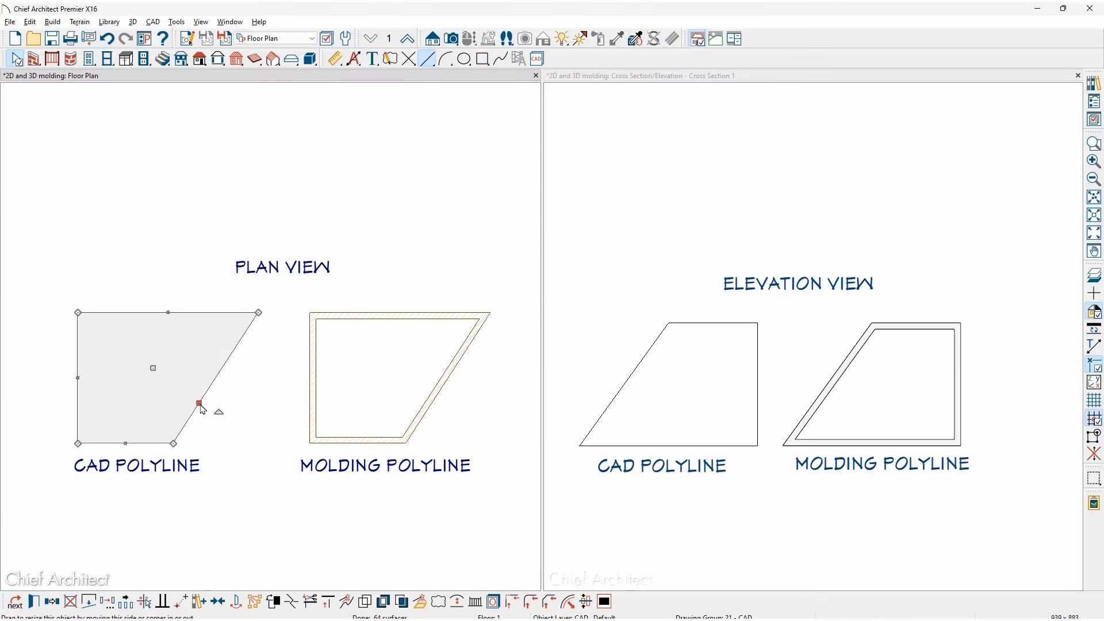
click(420, 602)
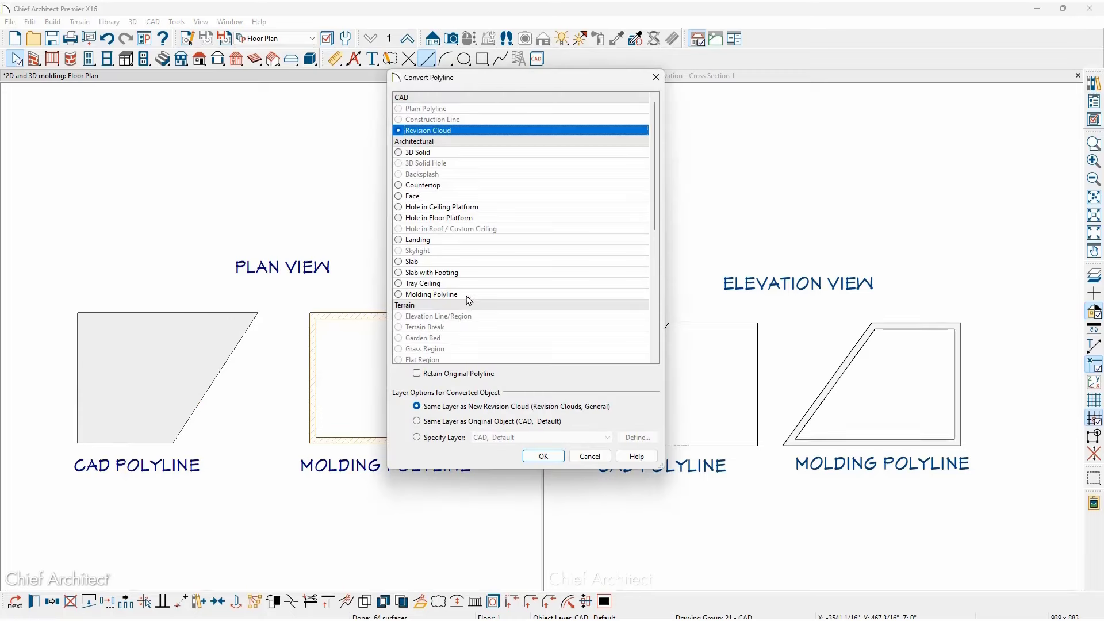
click(580, 455)
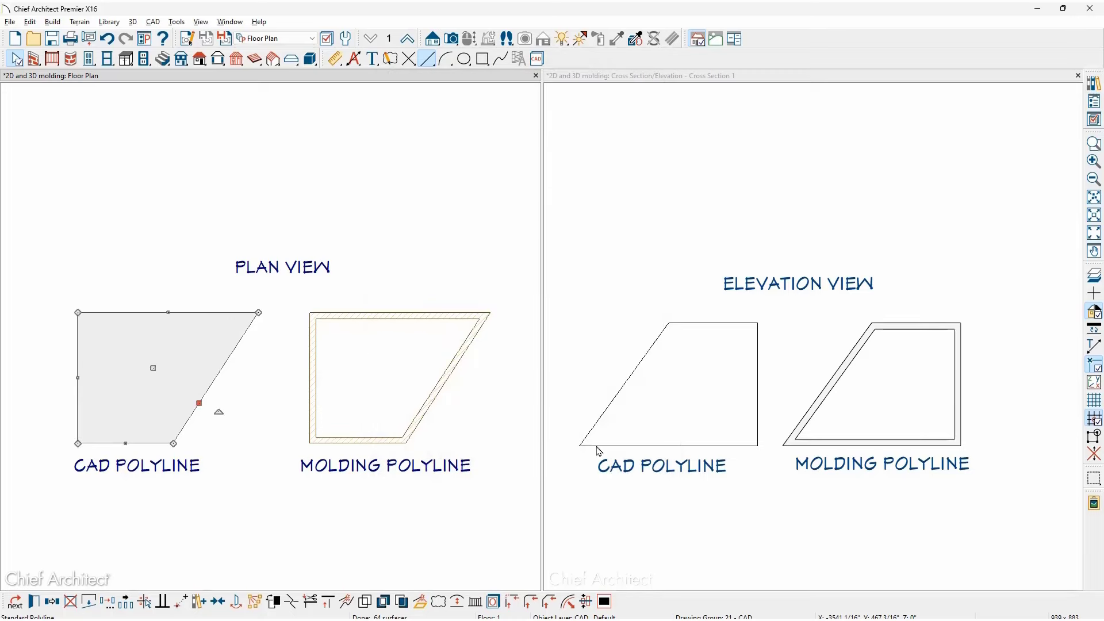
click(597, 448)
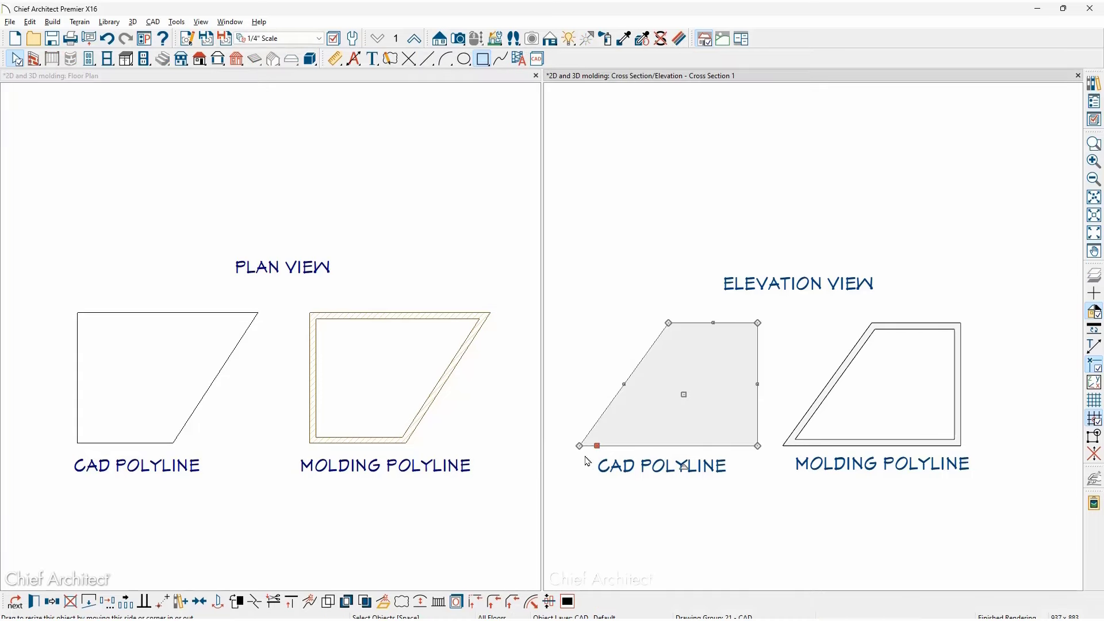
click(383, 604)
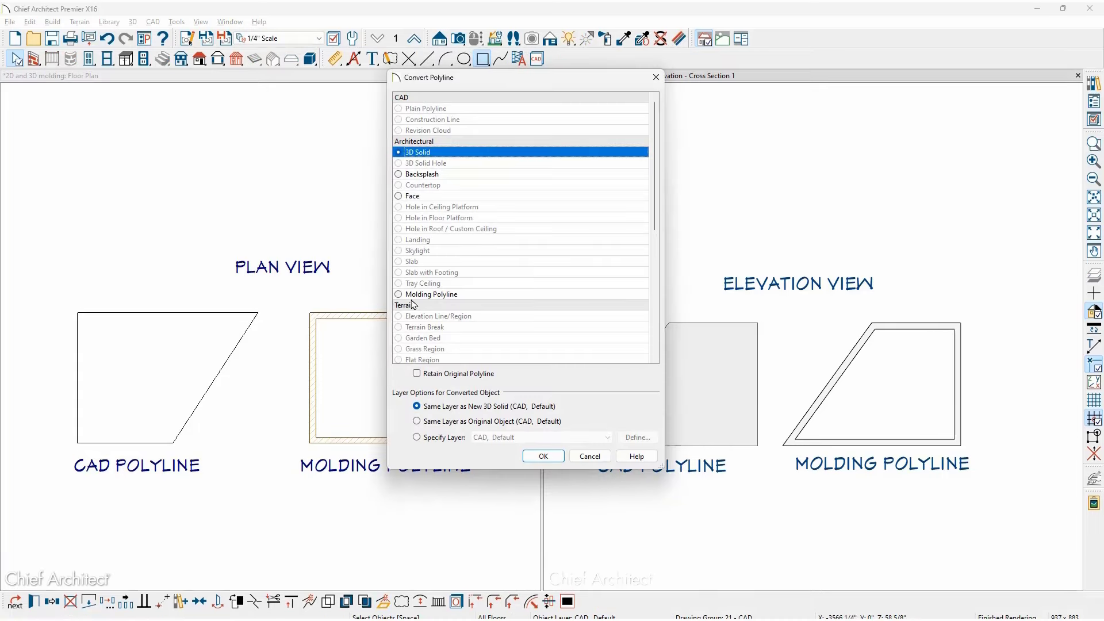
click(584, 458)
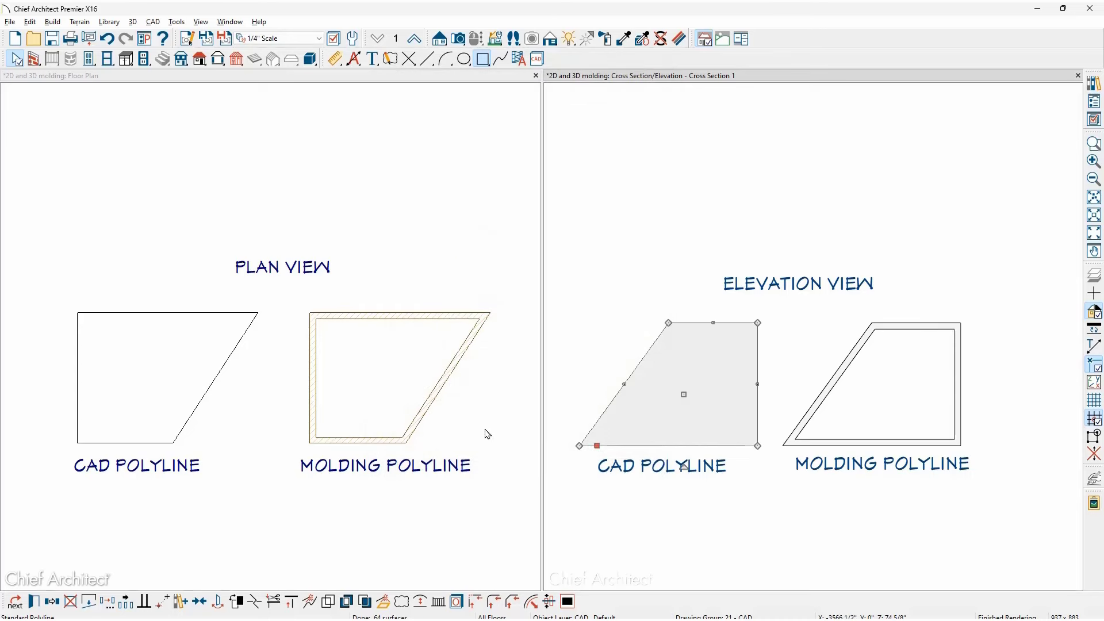
Step: Open the molding polyline's specification and view its Fill Style panel
click(431, 410)
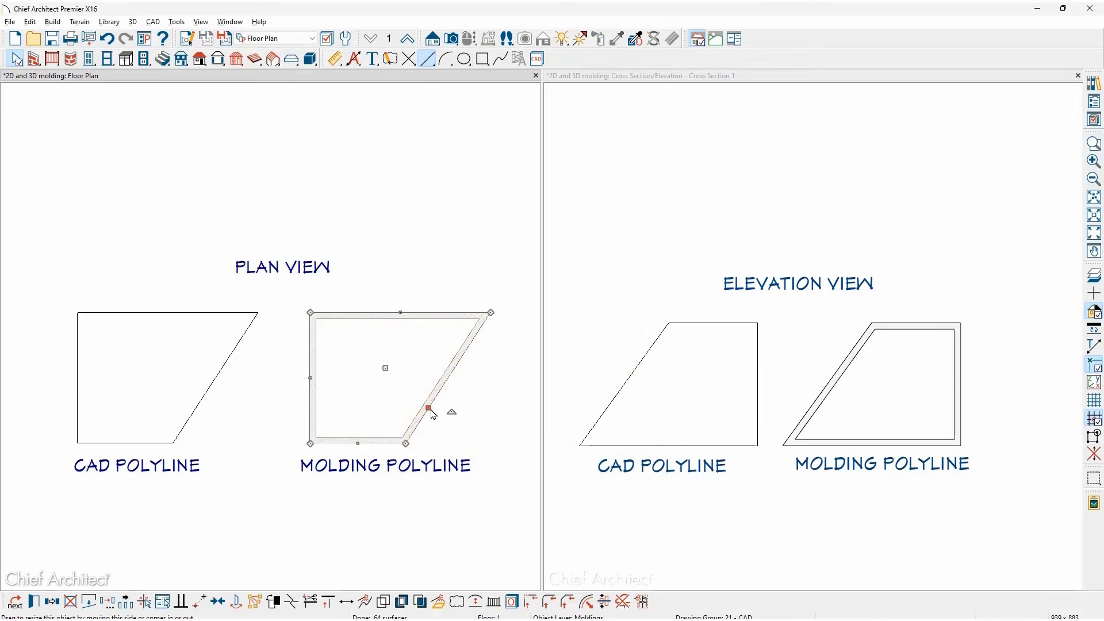
double_click(432, 412)
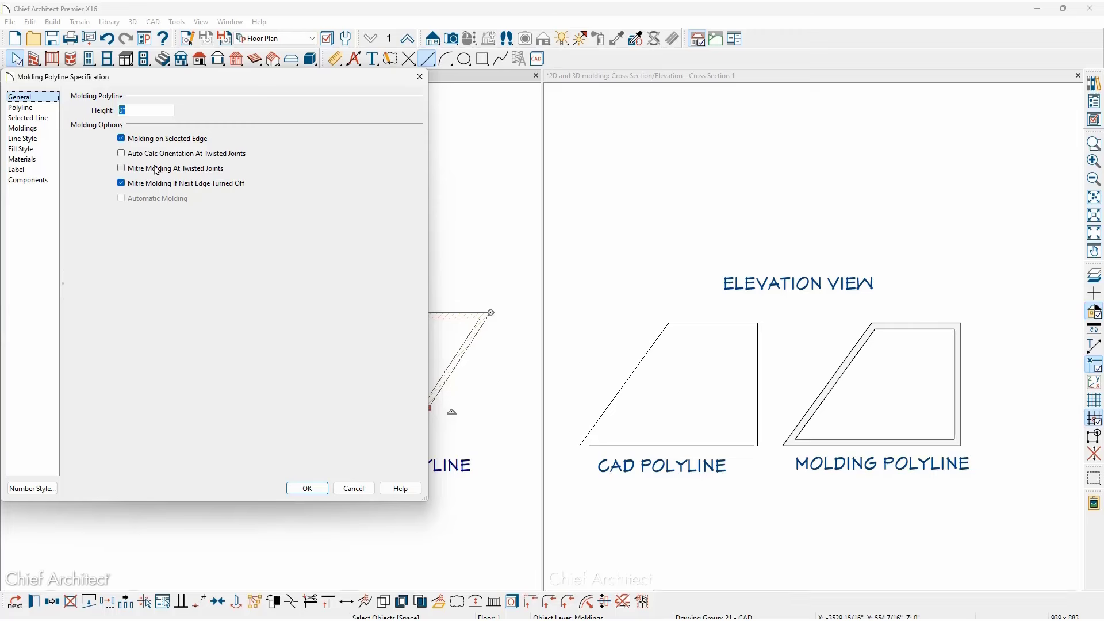
click(39, 150)
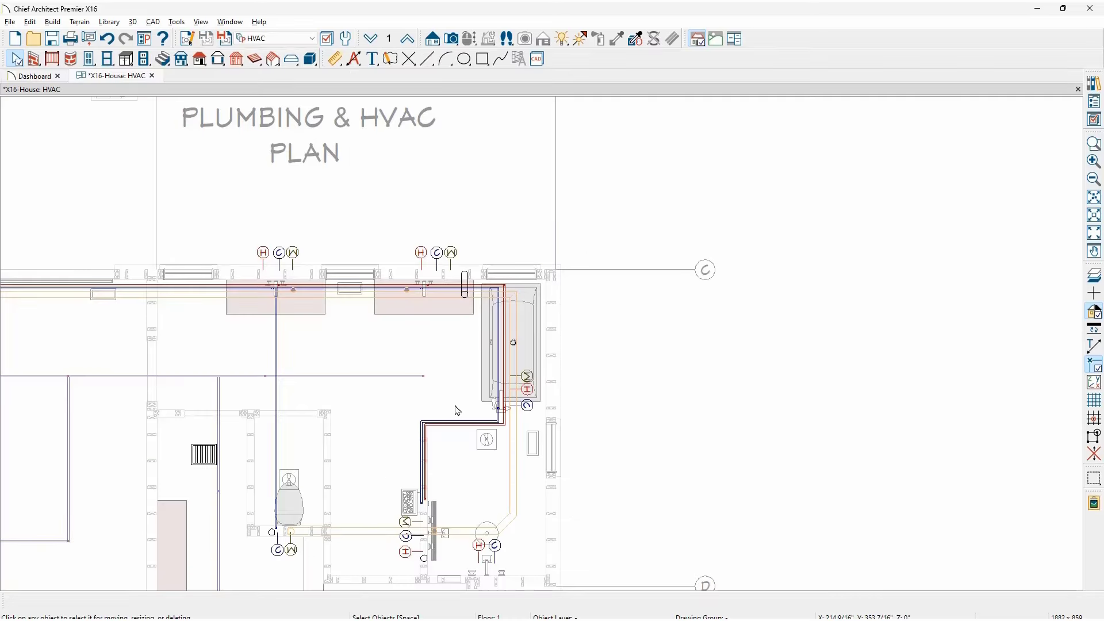
Step: Keep the bathtub's Solid fill at 30% transparency in Fixture Specification and apply it
click(487, 376)
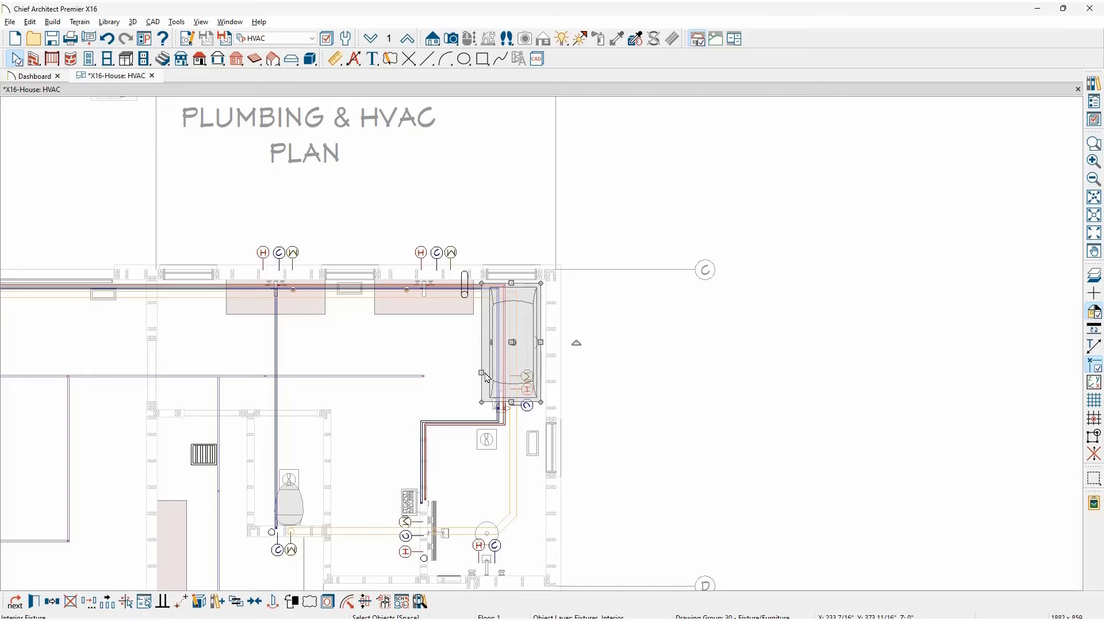
double_click(487, 377)
click(572, 223)
click(573, 225)
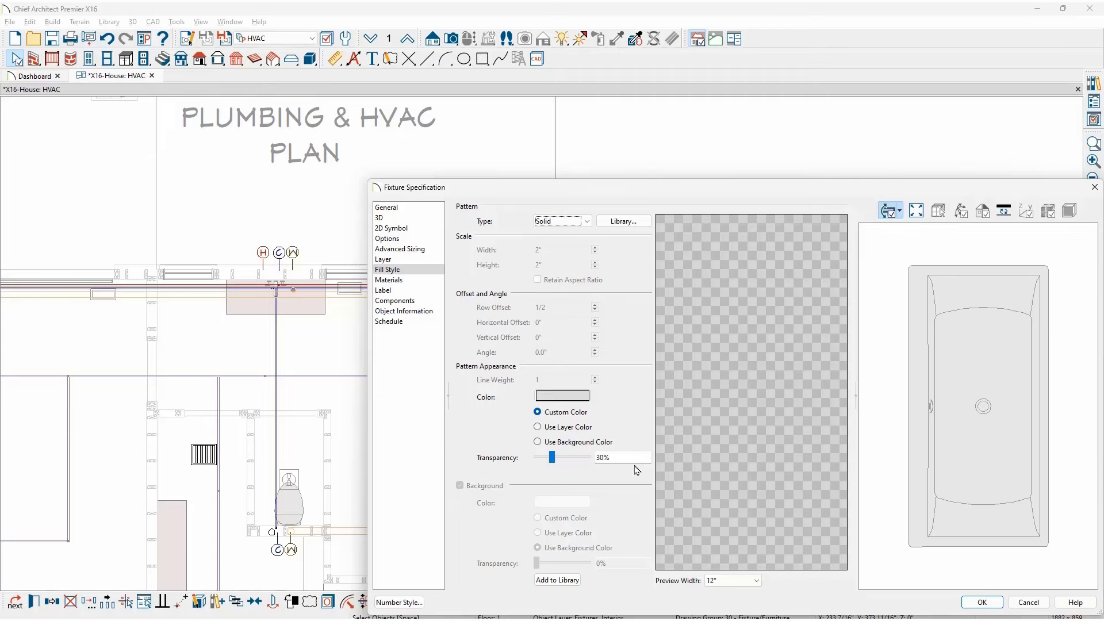
click(978, 604)
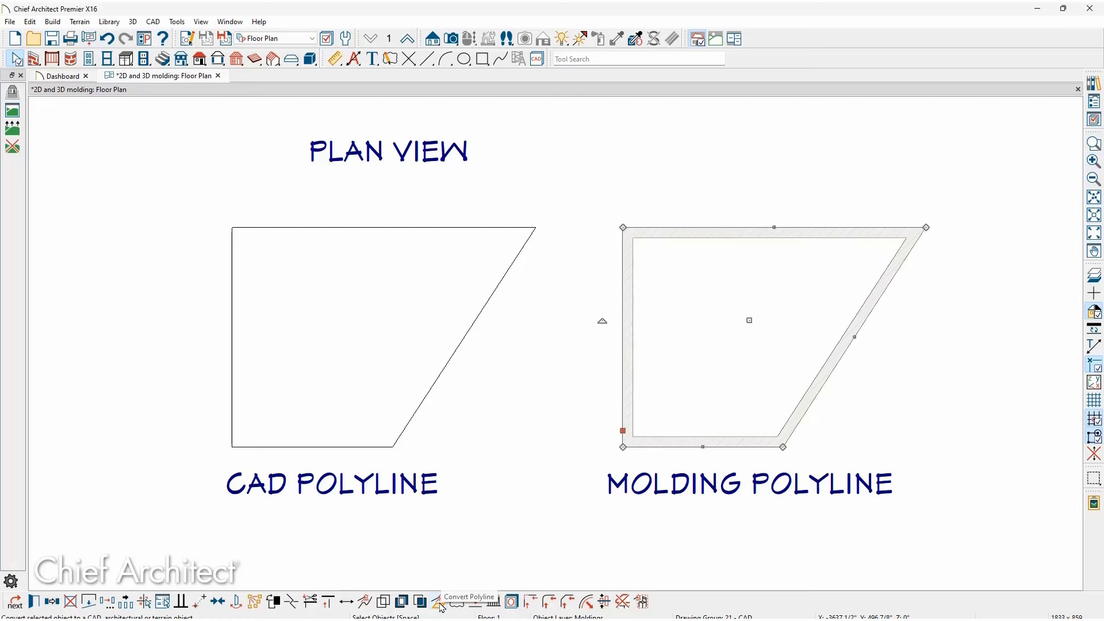
Step: Convert the molding polyline to a Terrain Curb, retaining the original polyline
click(439, 604)
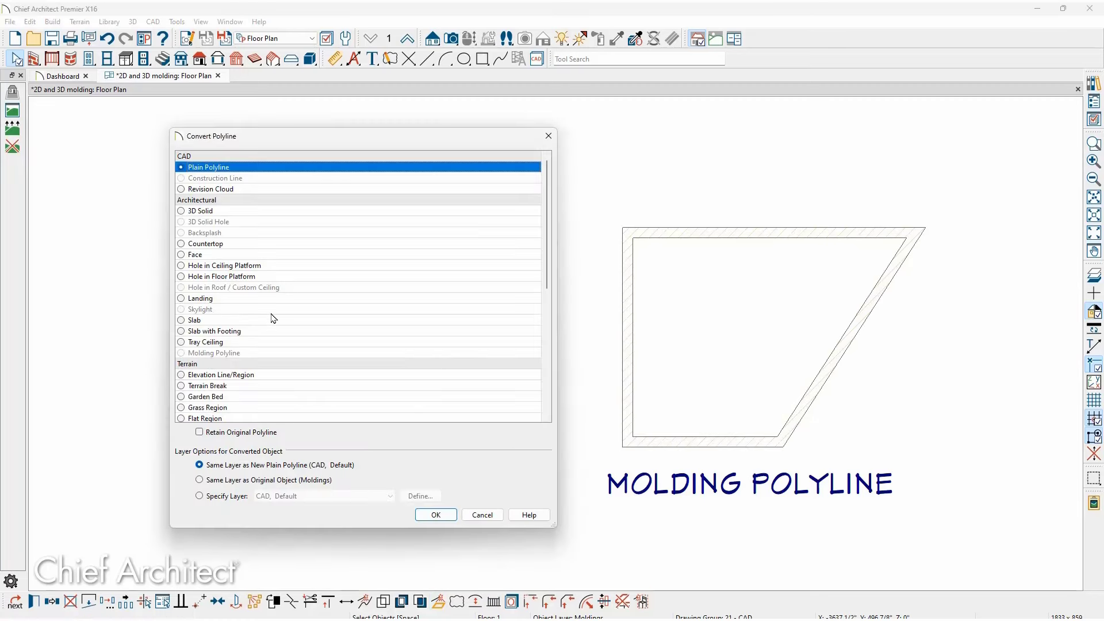
click(193, 213)
scroll(226, 289, down, 3)
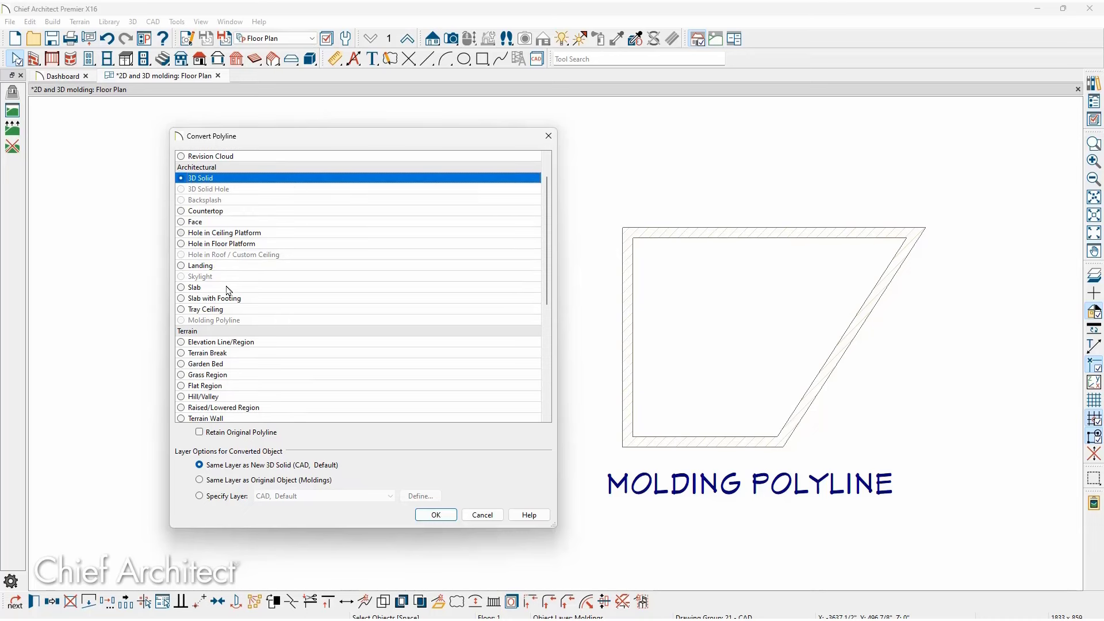
click(200, 354)
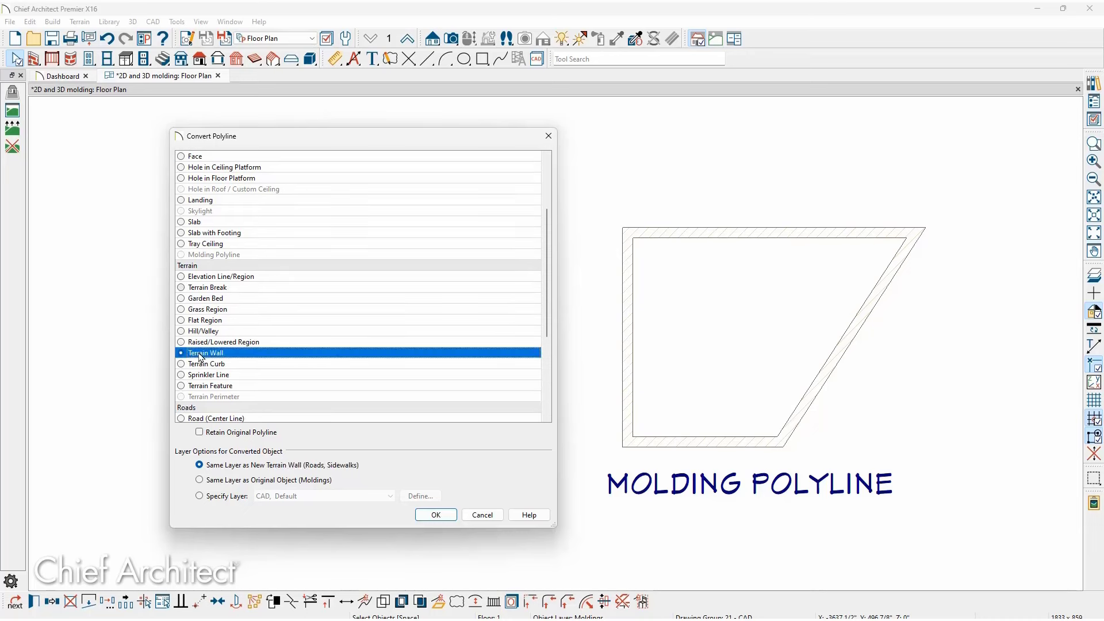
click(200, 365)
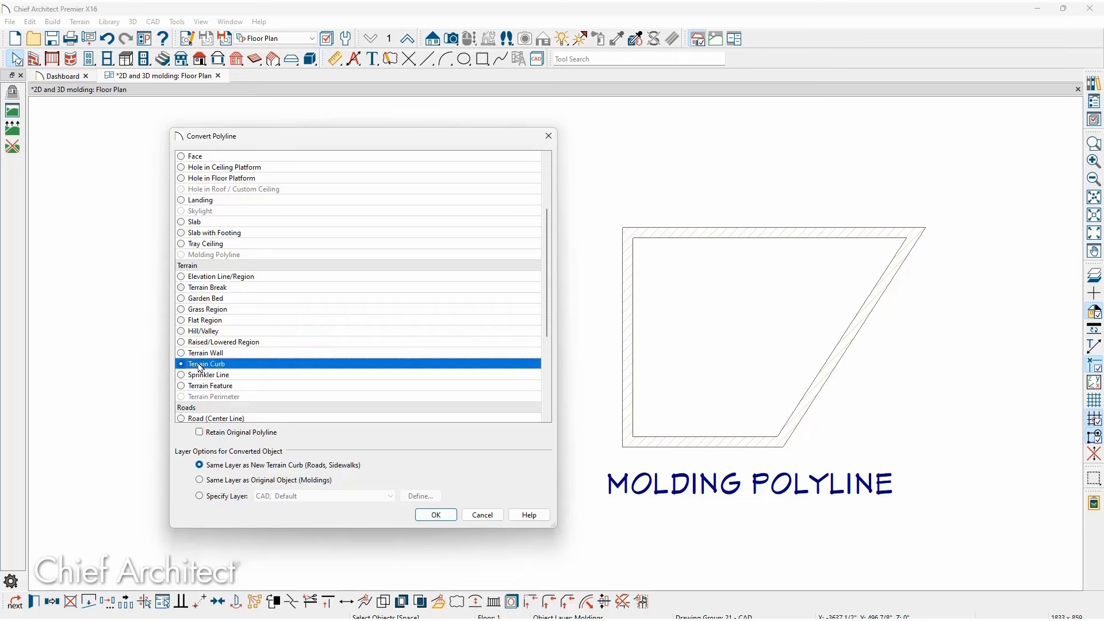
click(202, 433)
click(421, 517)
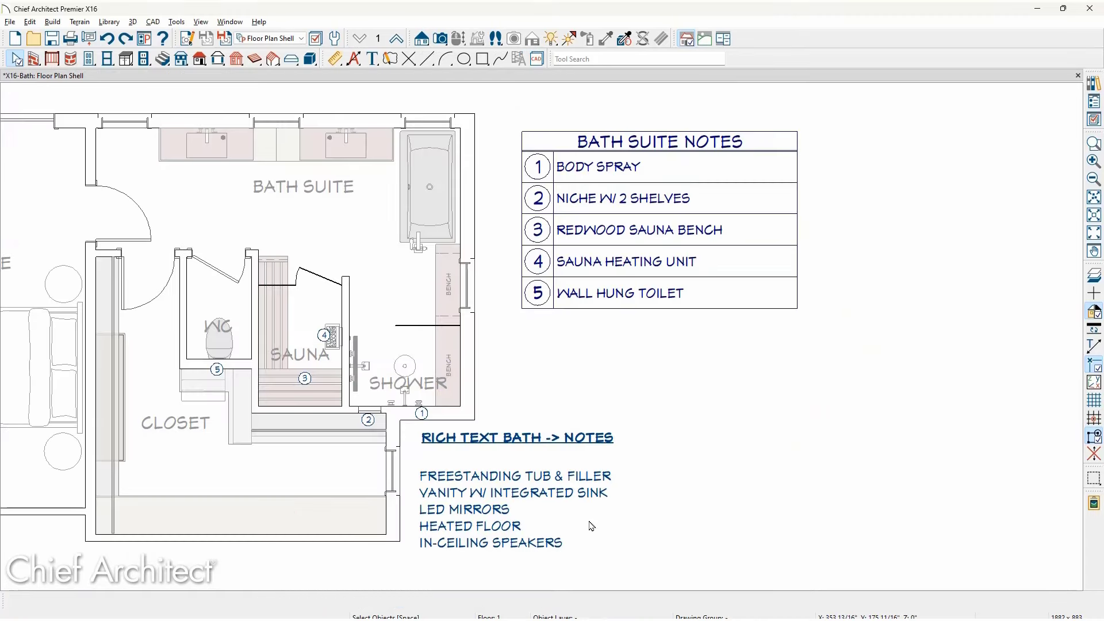
click(591, 527)
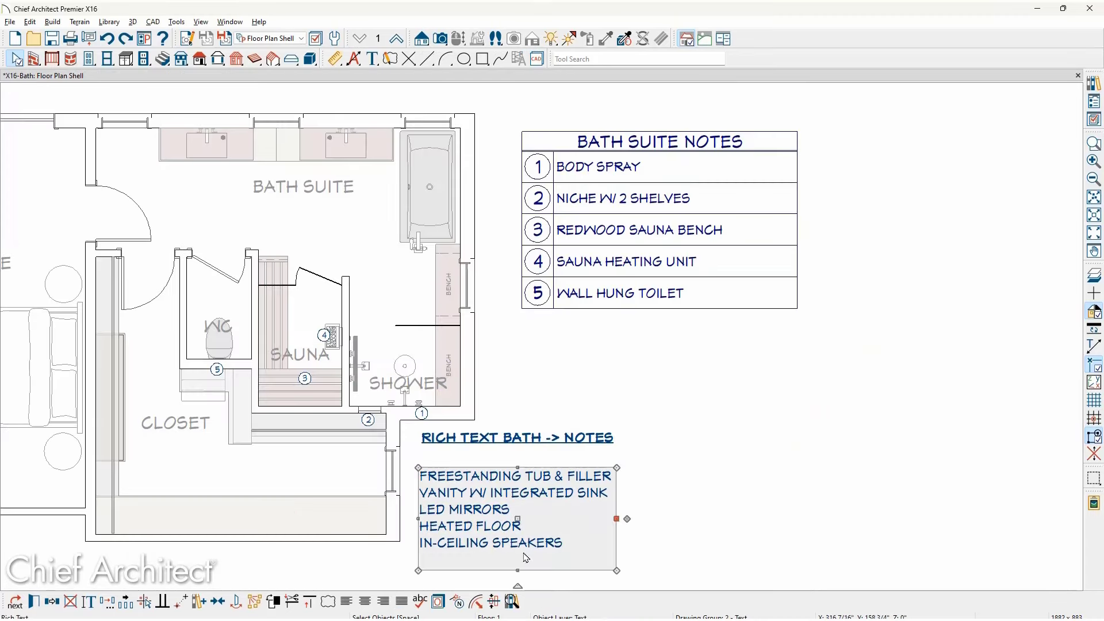
Step: Convert the rich-text fixture list into a Bath Notes note
click(459, 604)
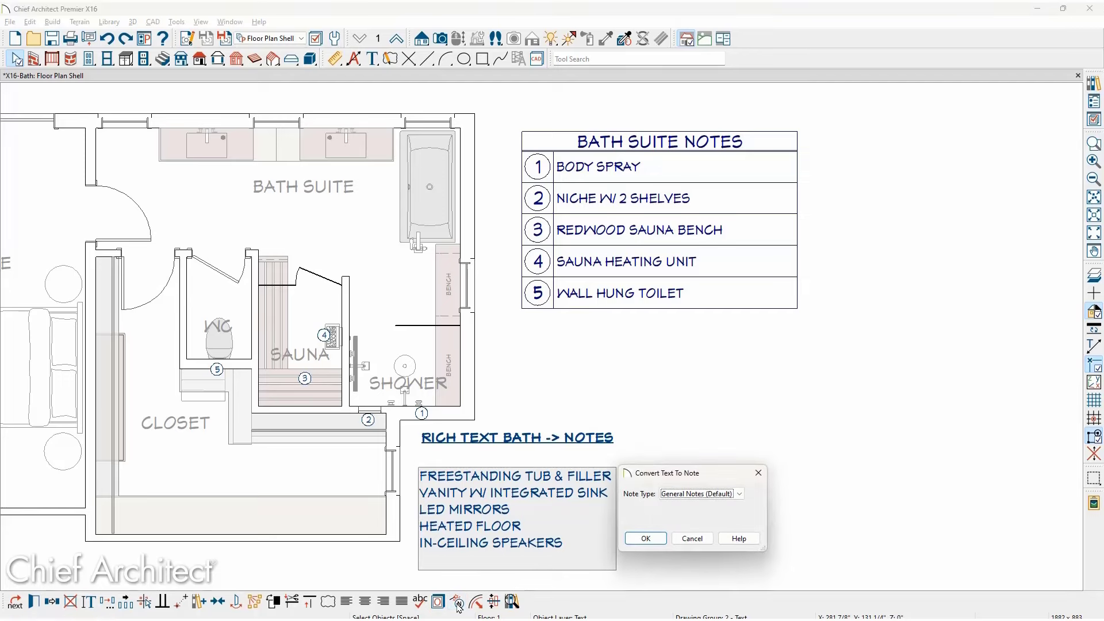
click(740, 494)
click(729, 516)
key(Return)
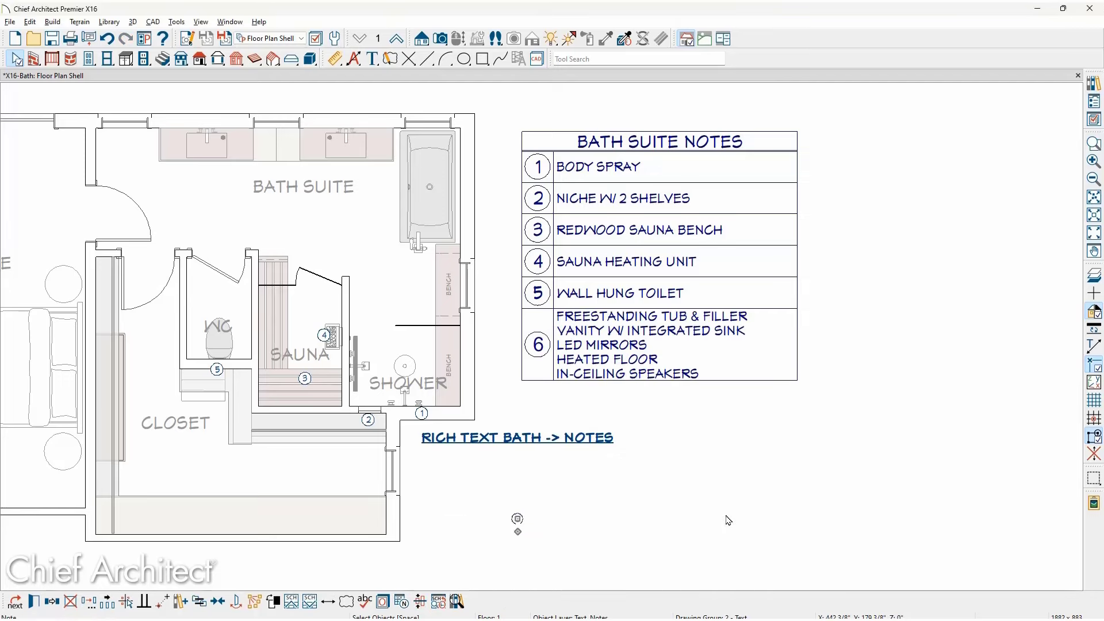
Step: Move the note 6 marker into the bath suite beside the tub
click(550, 524)
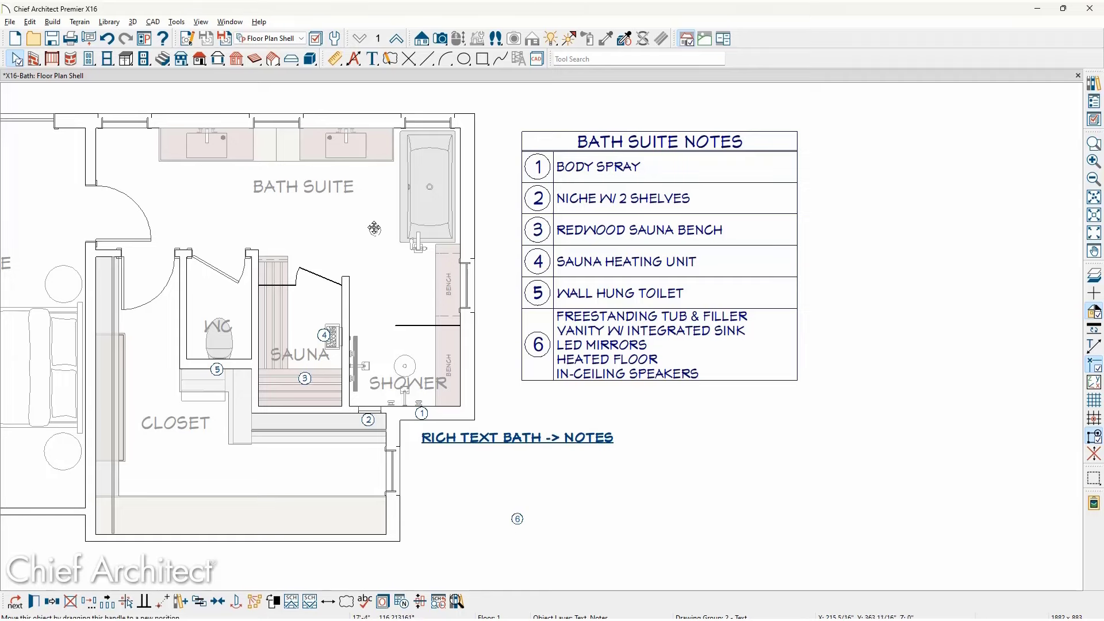
drag(385, 175, 384, 175)
click(389, 192)
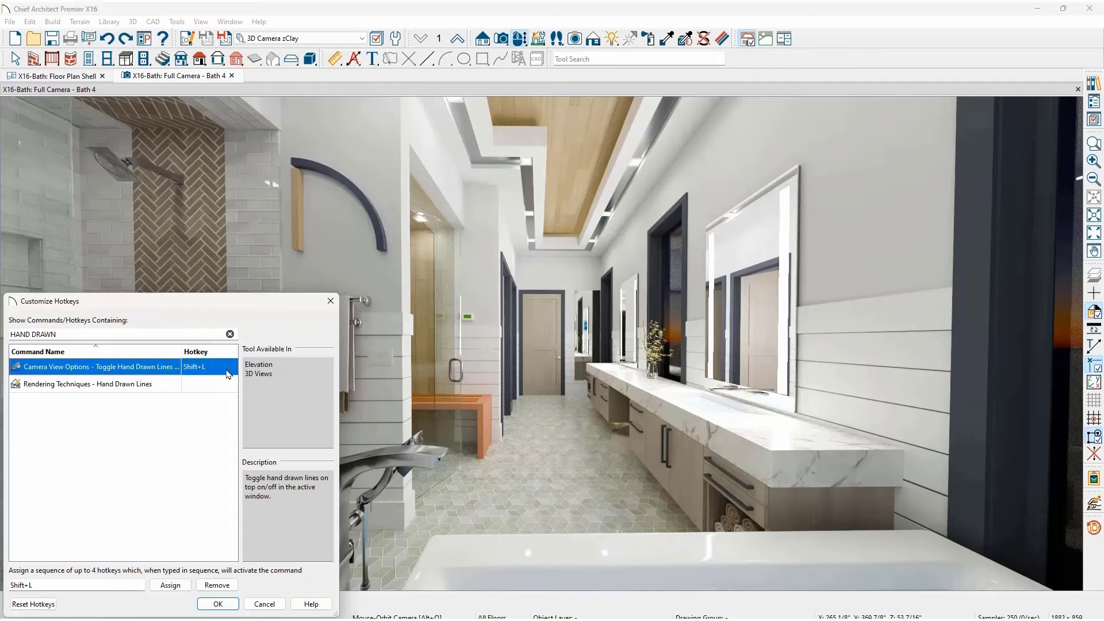
Step: Close the hotkey settings and turn off the Hand Drawn Lines on Top overlay
click(219, 604)
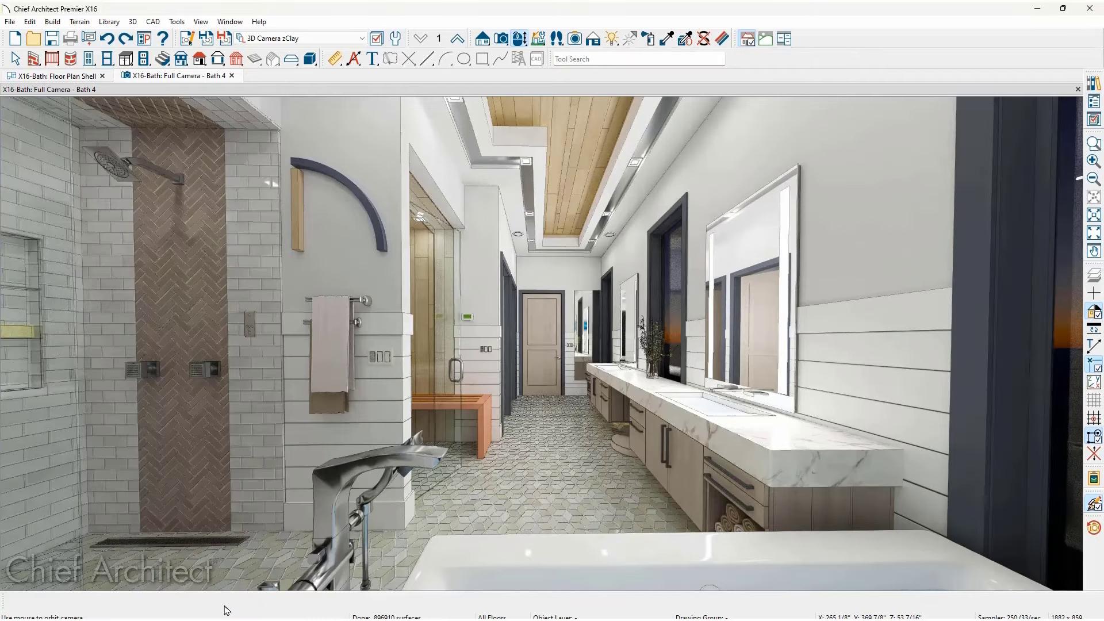
click(1095, 504)
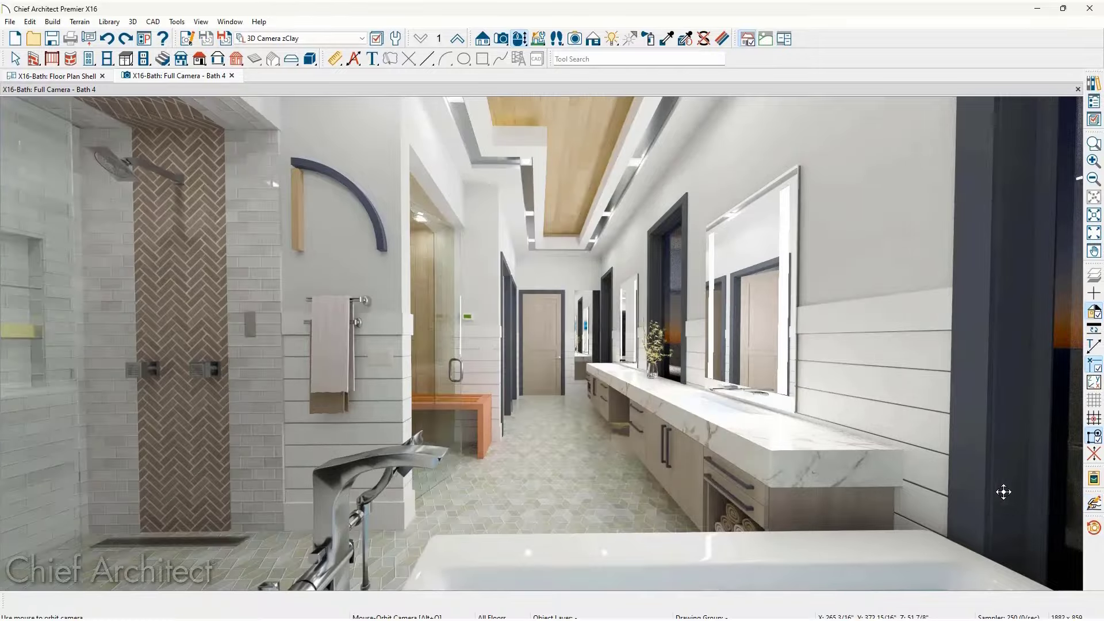
drag(961, 493, 934, 489)
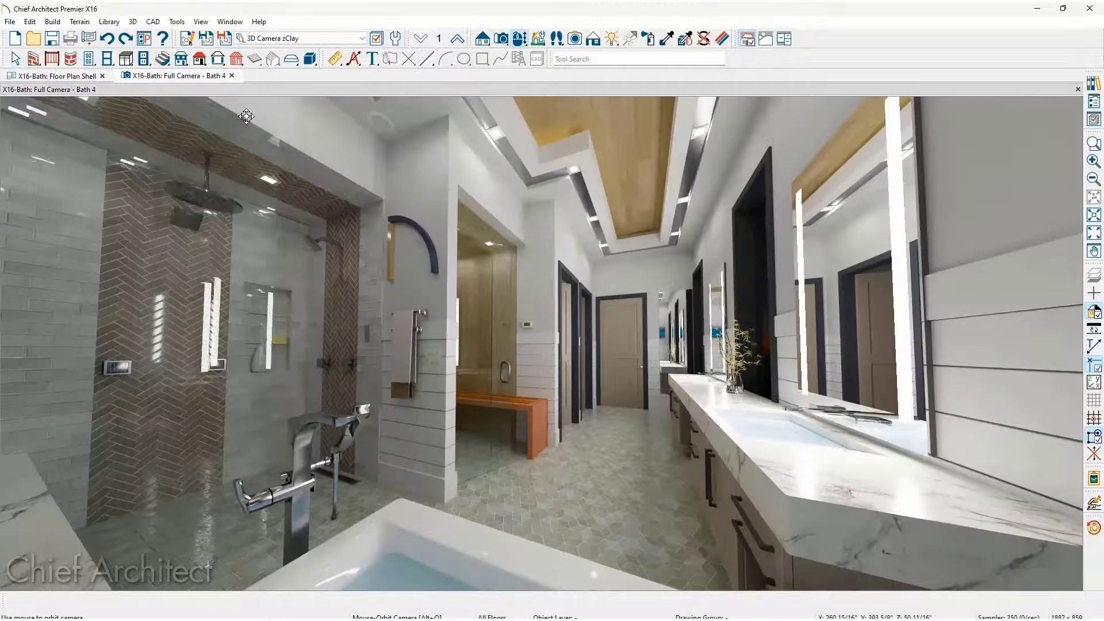
Step: Reset the bath camera with 3D > Camera View Options > Reset Saved Camera (All)
click(133, 22)
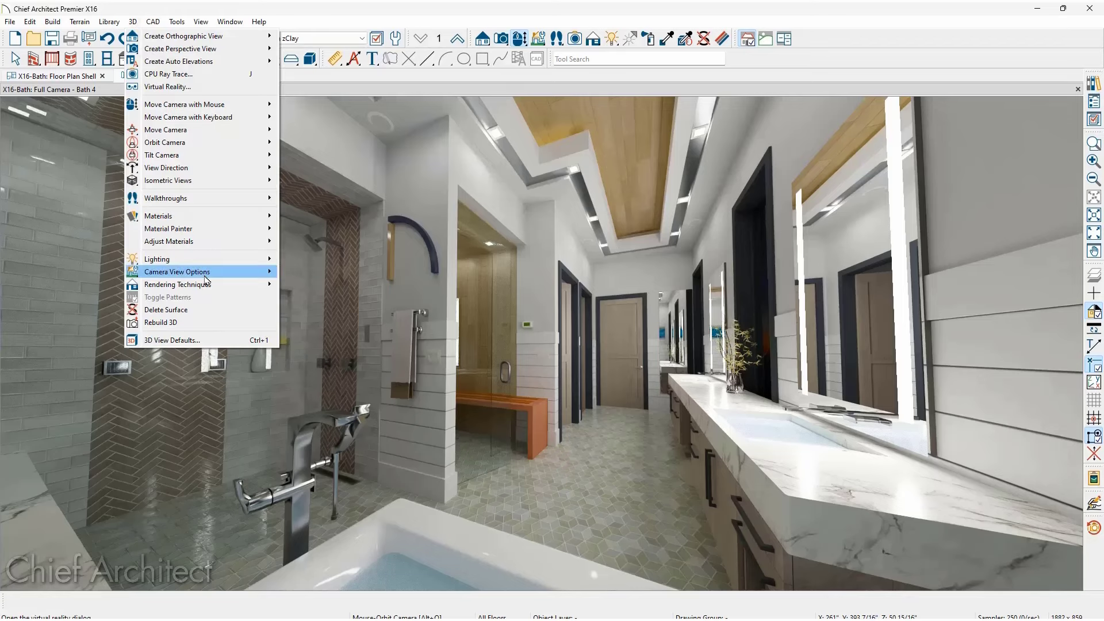
mouse_move(261, 272)
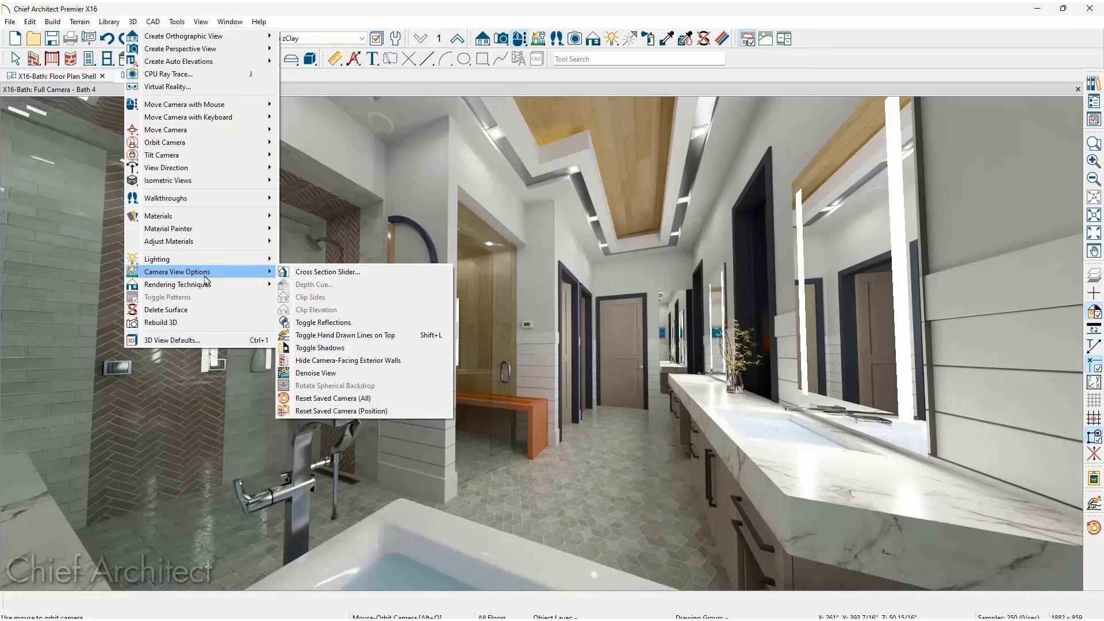
click(420, 402)
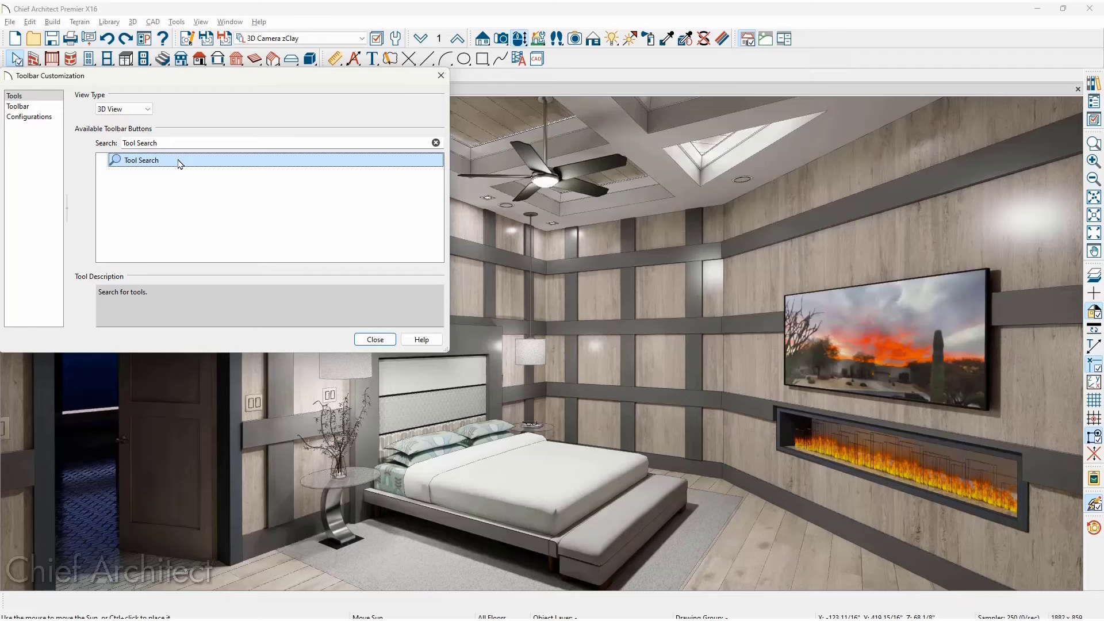
drag(180, 164, 555, 63)
key(Escape)
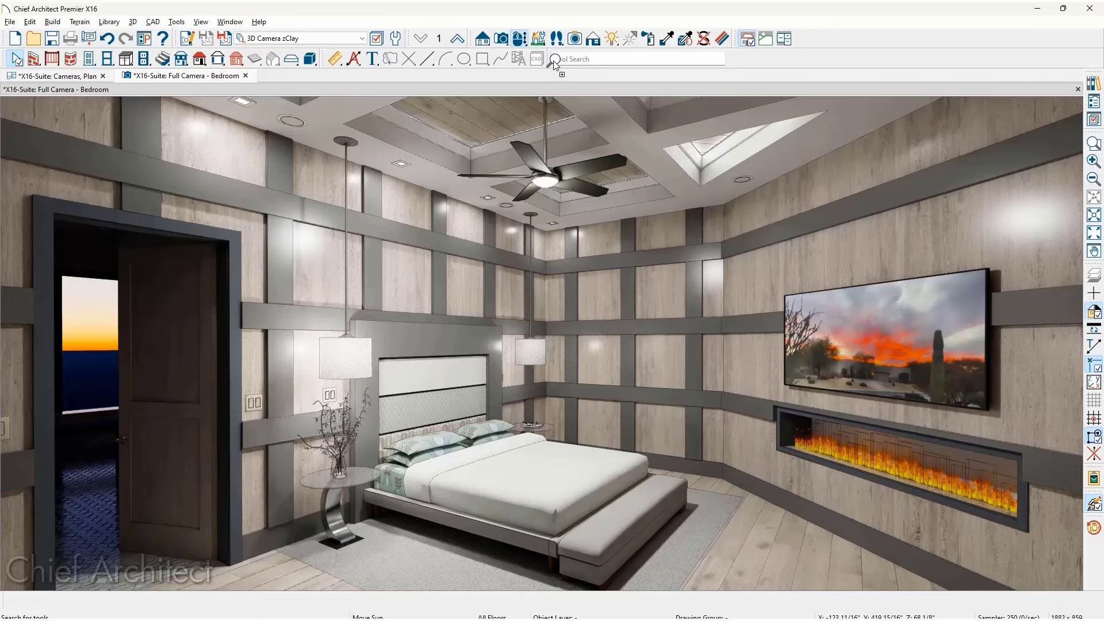
click(555, 60)
text(sun)
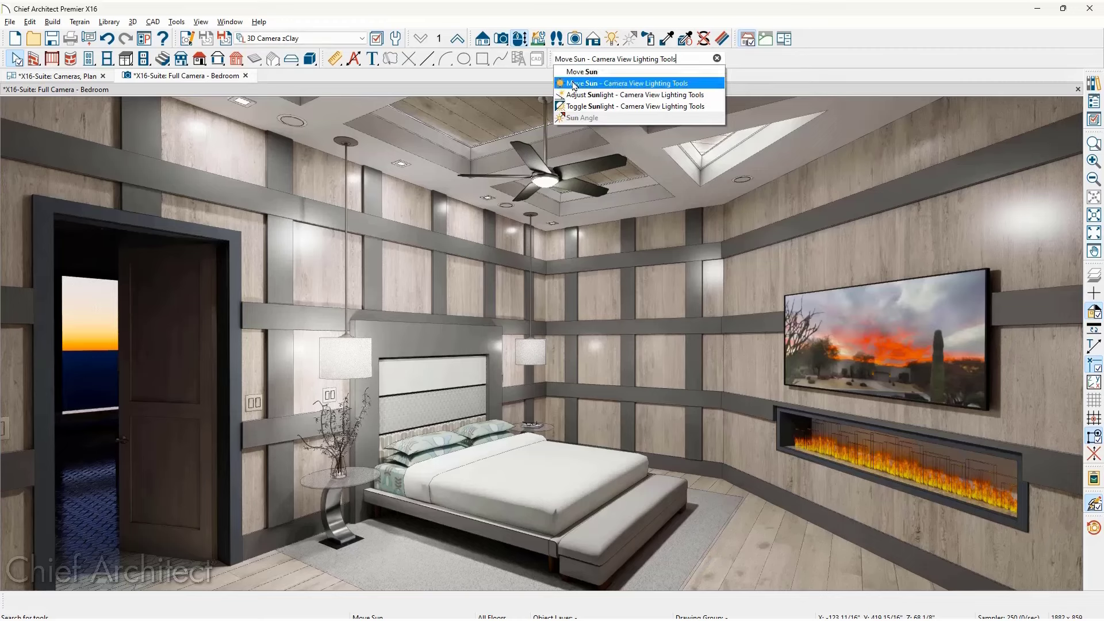
click(566, 85)
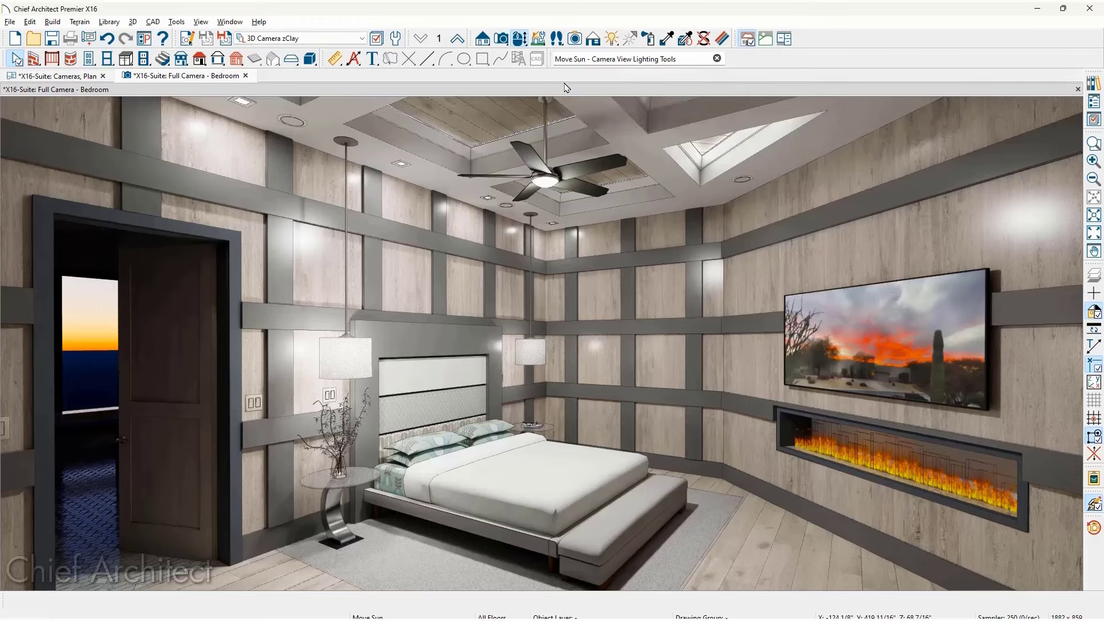
ctrl+click(103, 324)
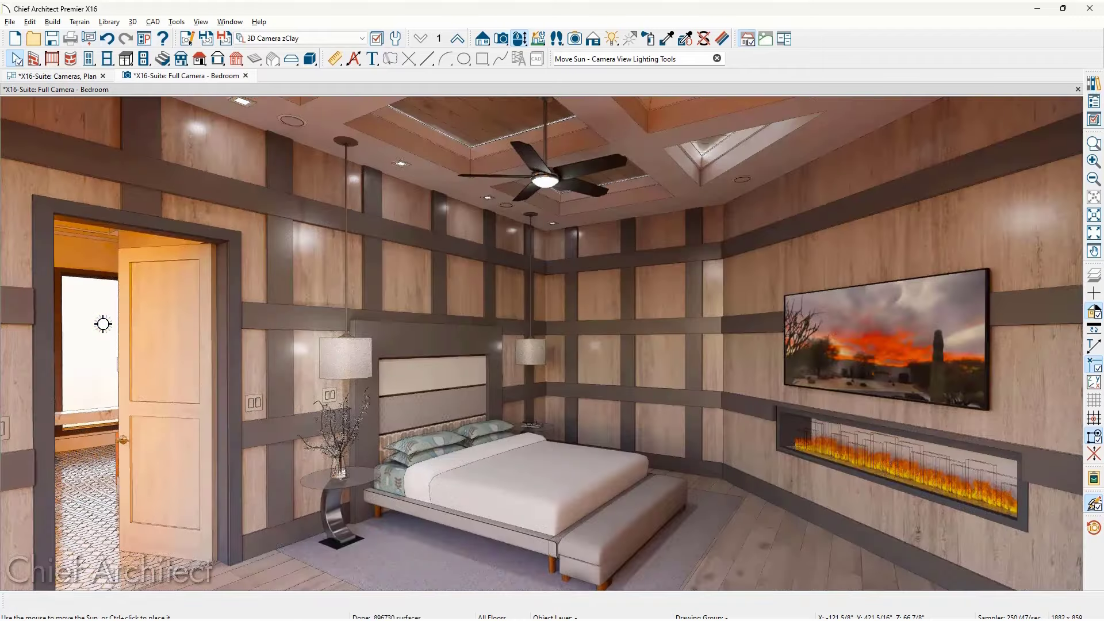
drag(677, 59, 542, 67)
text(clay)
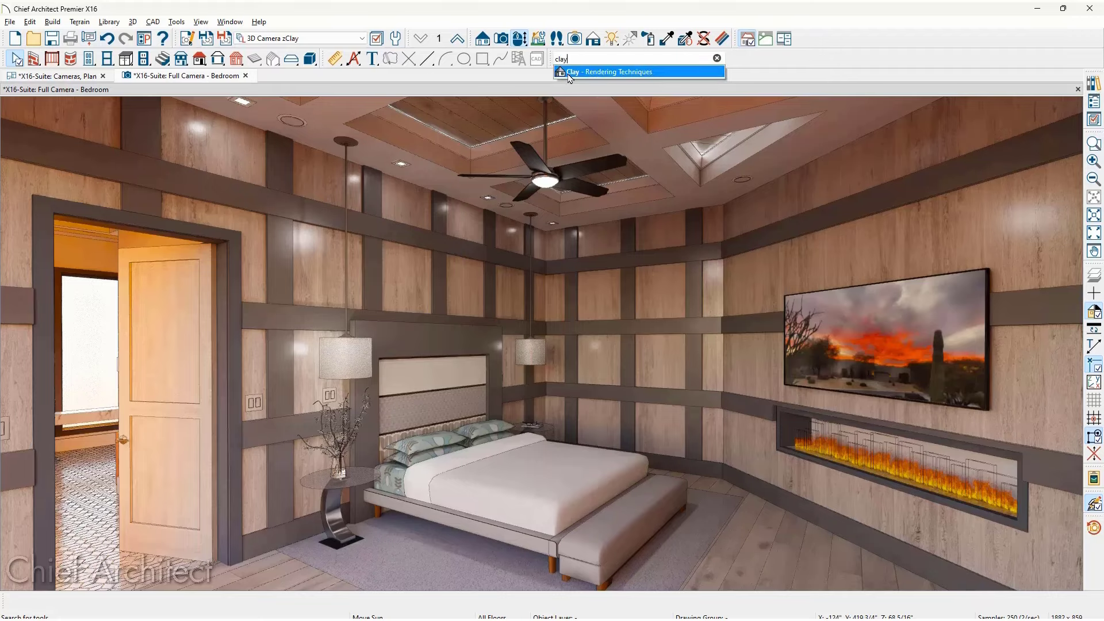
click(569, 73)
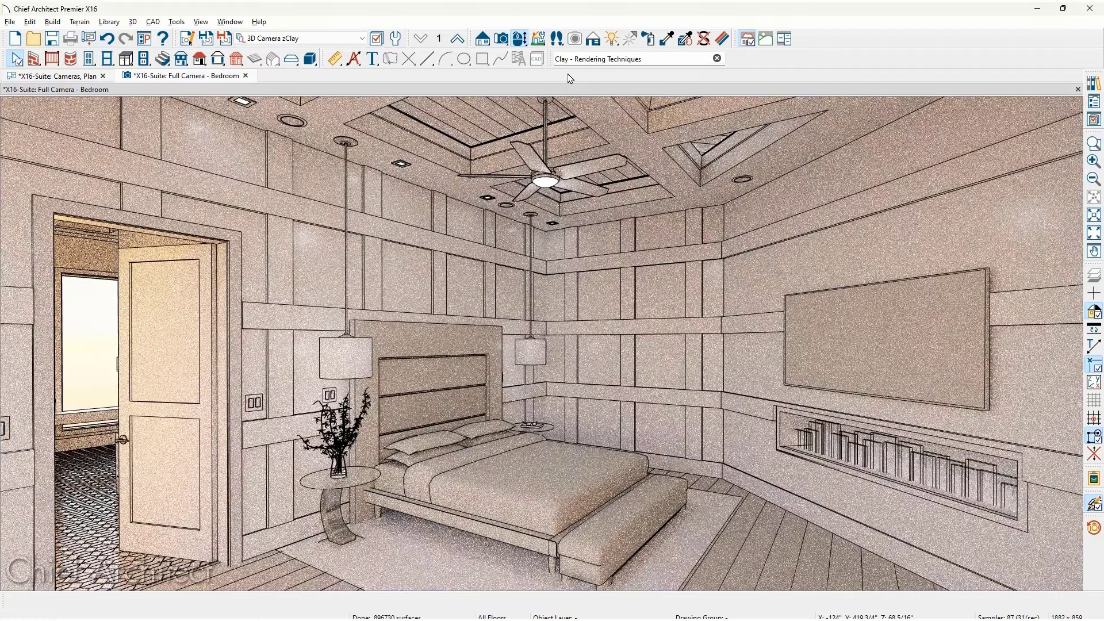
click(648, 58)
text(s)
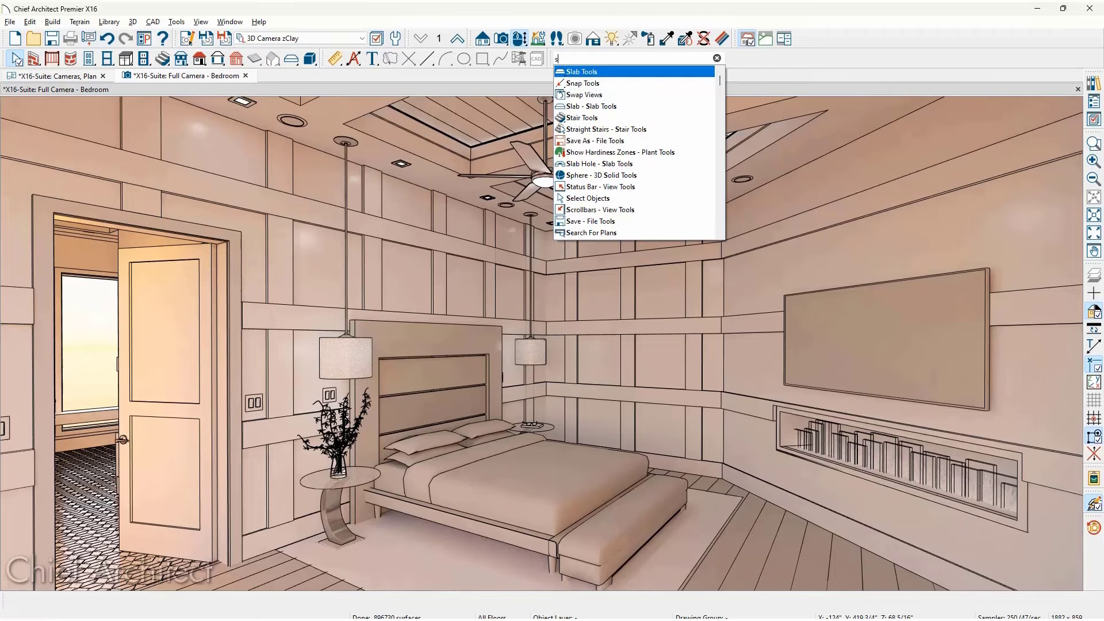
key(BackSpace)
text(reset)
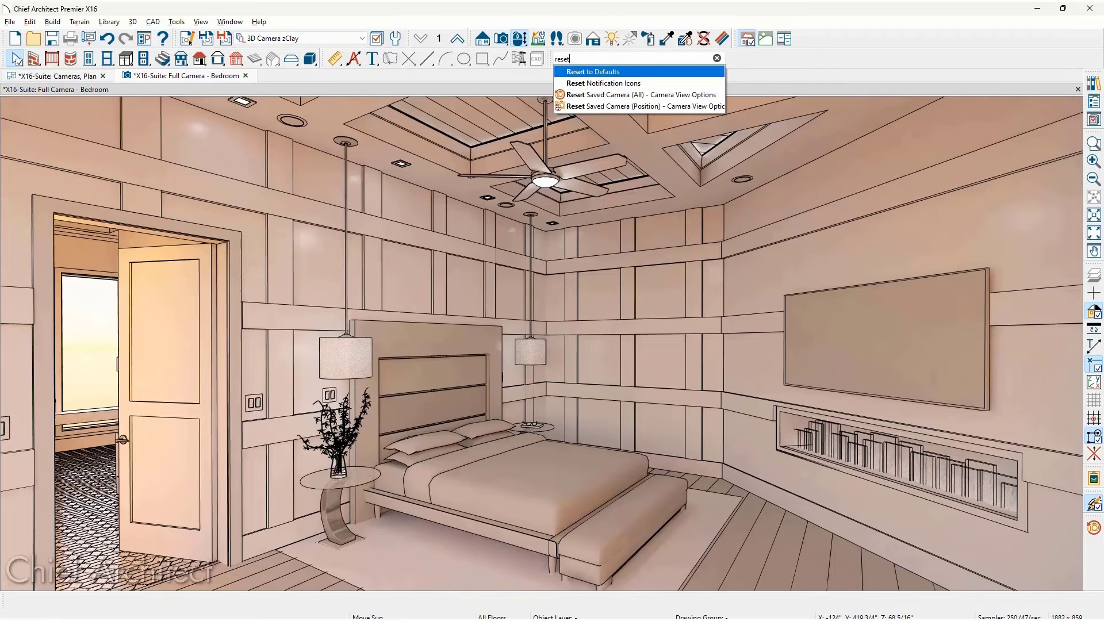
click(685, 94)
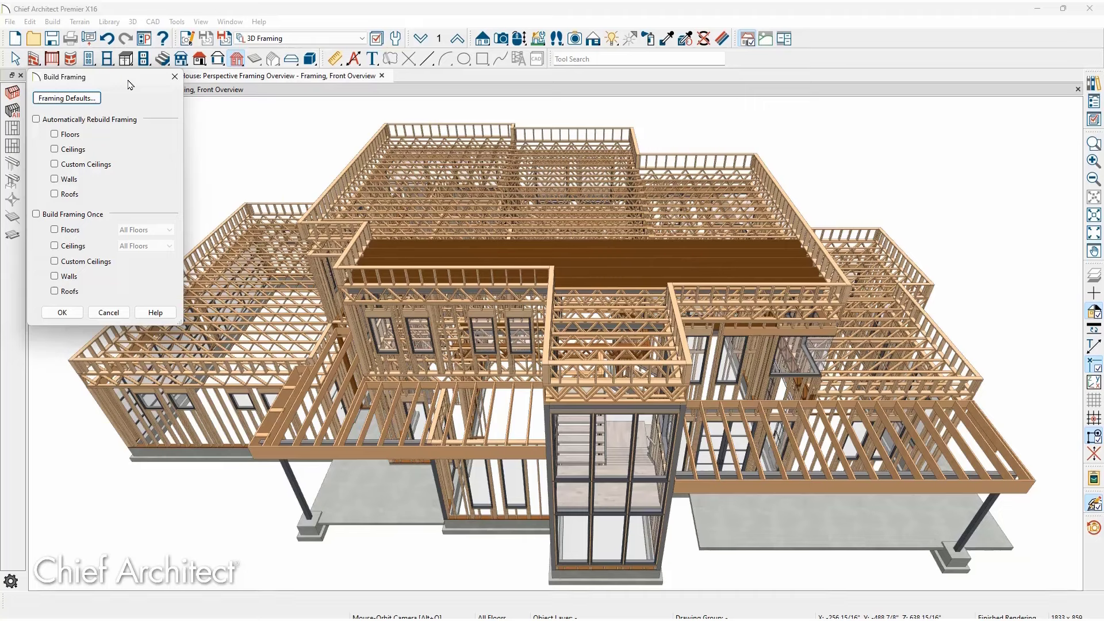
Step: Review the Framing Defaults, with Foundation floor settings at 16" spacing, then close them
click(96, 101)
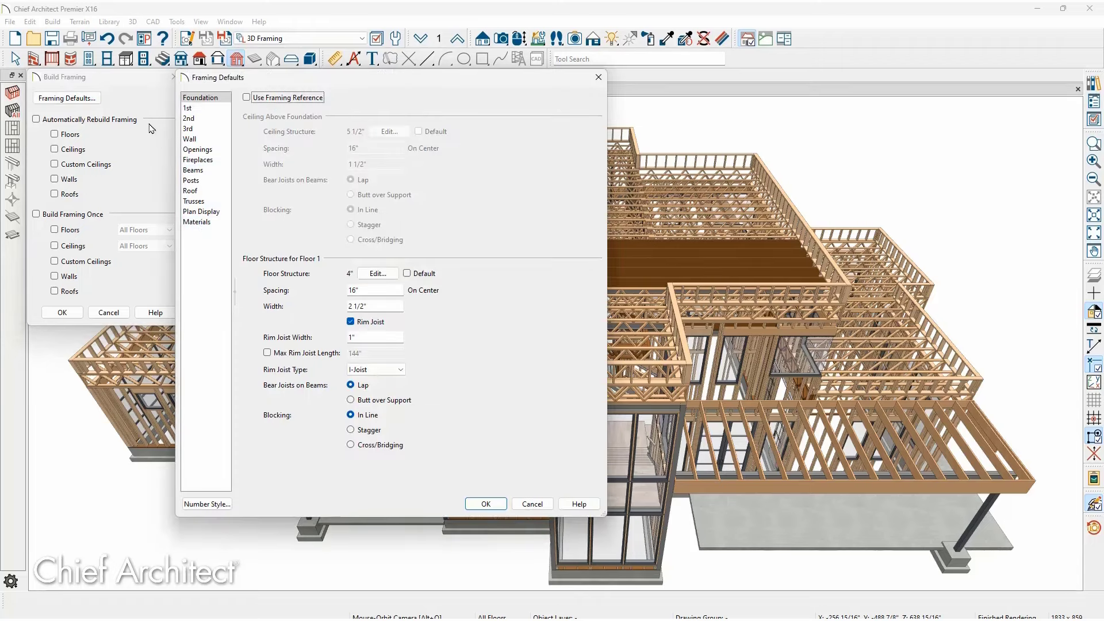
key(Return)
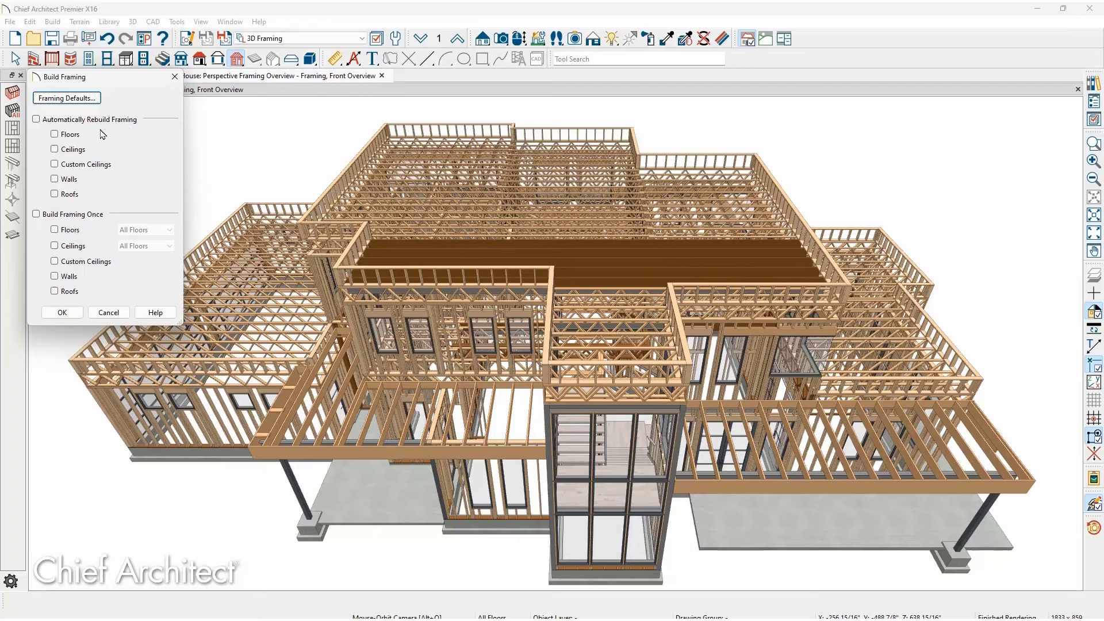
Step: Try the Automatically Rebuild options for floors, ceilings, walls and roofs, then turn automatic rebuild off
click(78, 137)
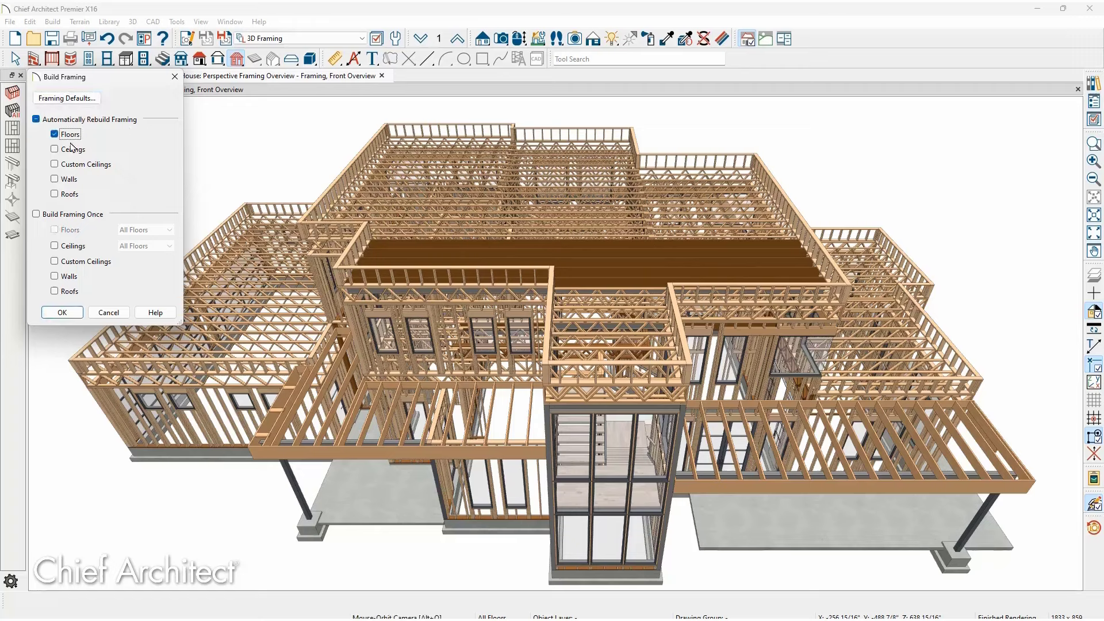
click(69, 152)
click(65, 166)
click(60, 180)
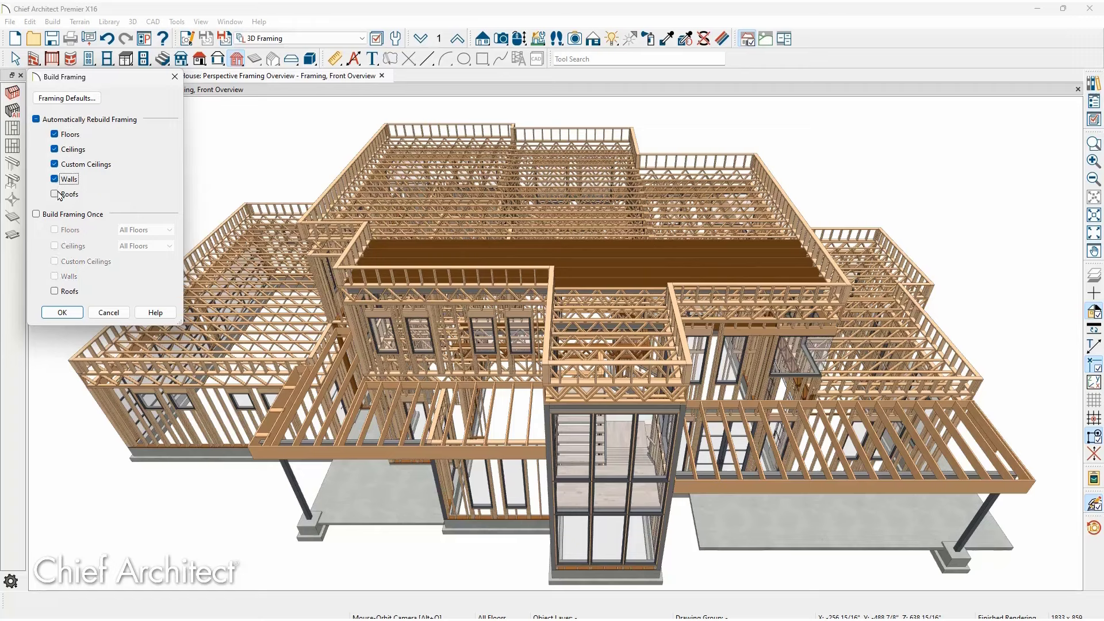
click(58, 197)
click(36, 120)
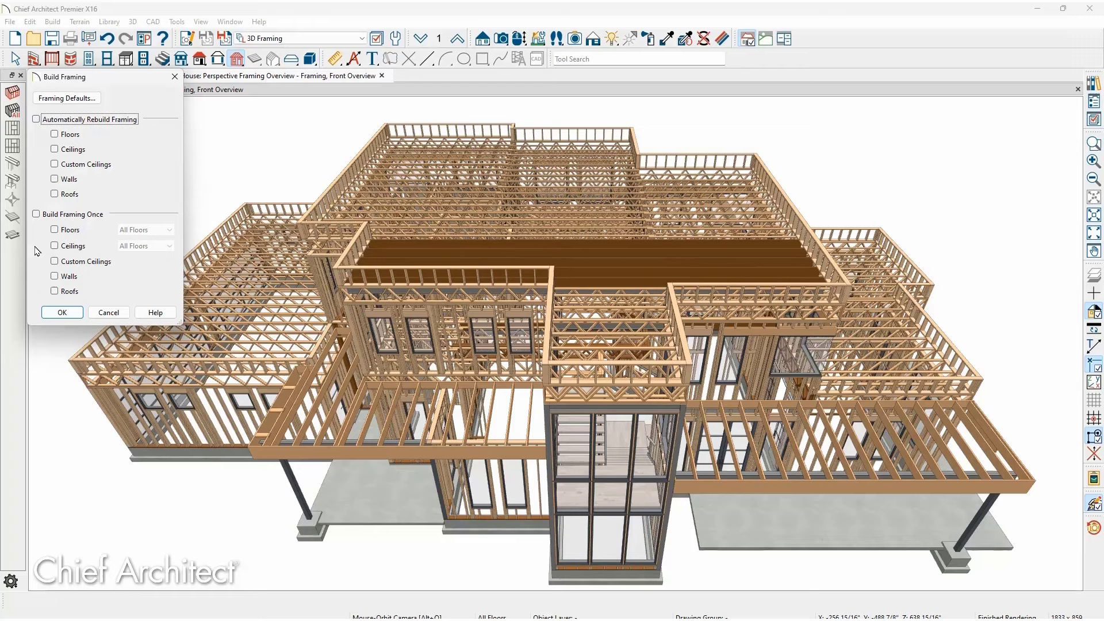
Step: Enable Build Framing Once for Floors with All Floors selected
click(54, 230)
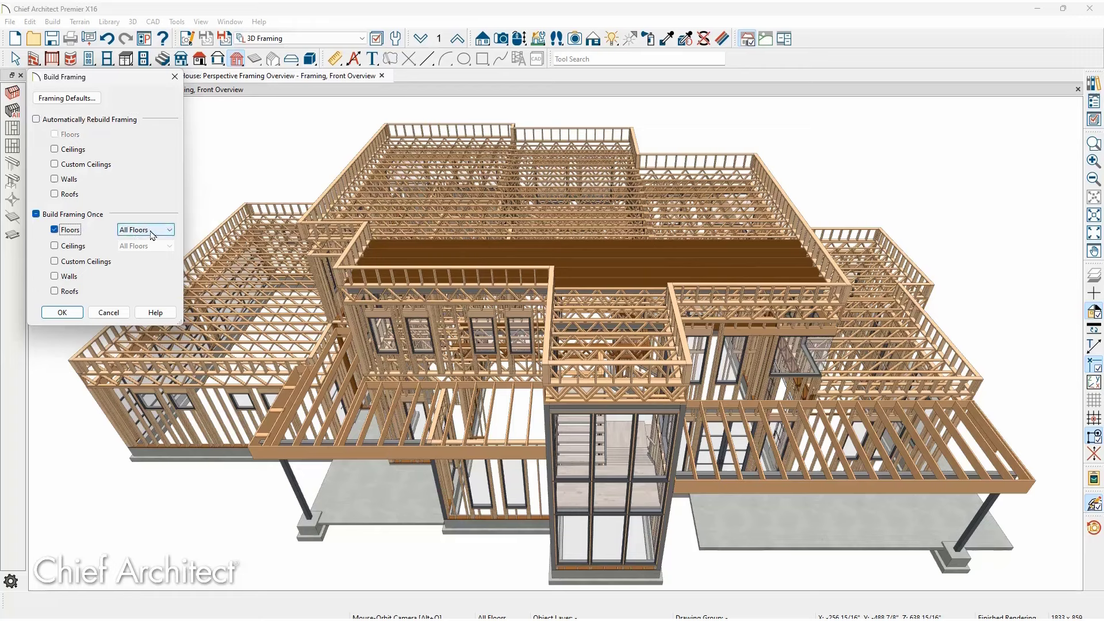
click(169, 230)
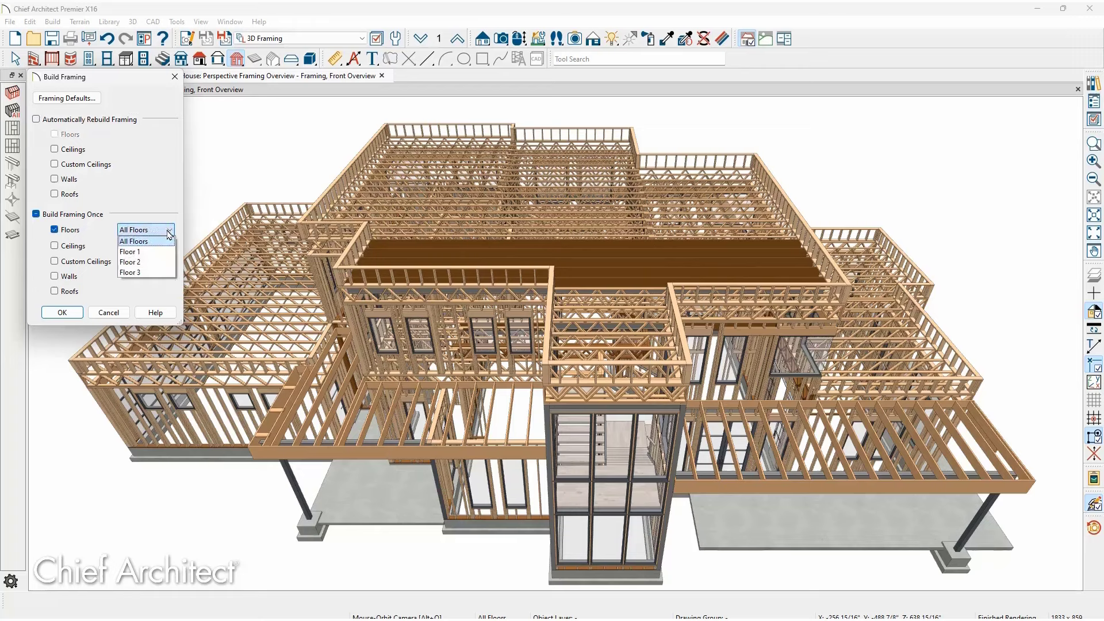
click(43, 251)
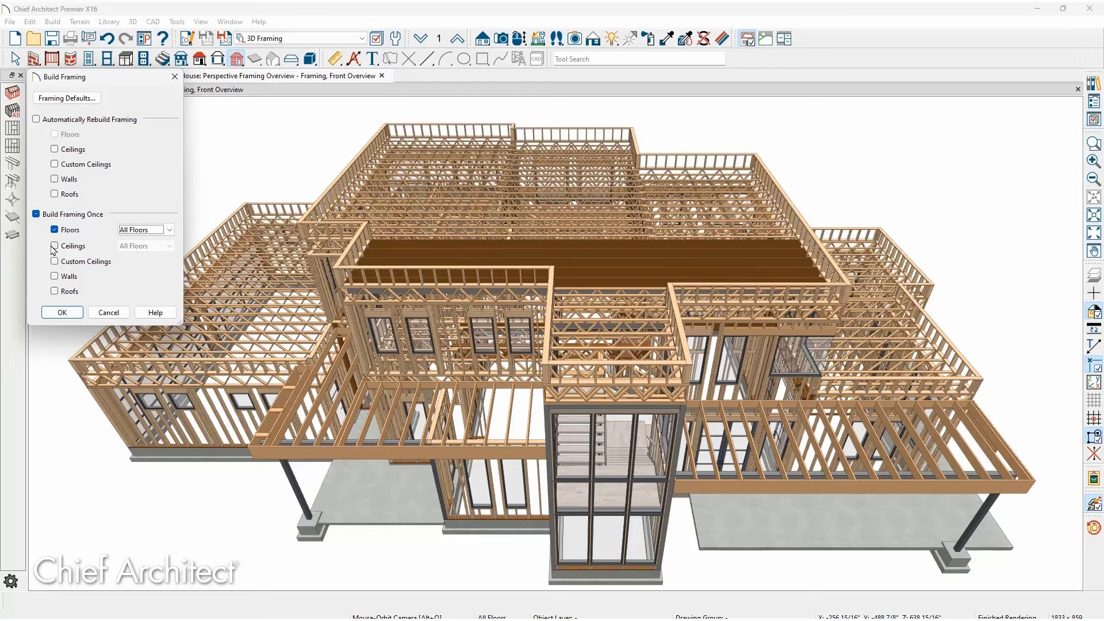
Step: Include Ceilings in Build Framing Once and mark Custom Ceiling Framing for deletion
click(54, 246)
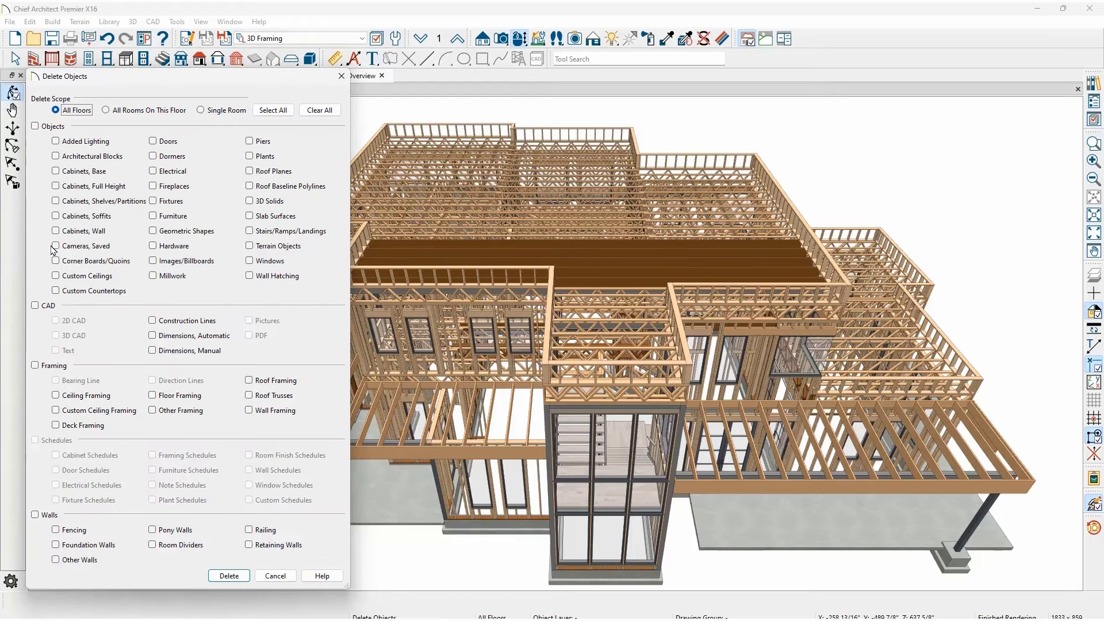
click(56, 410)
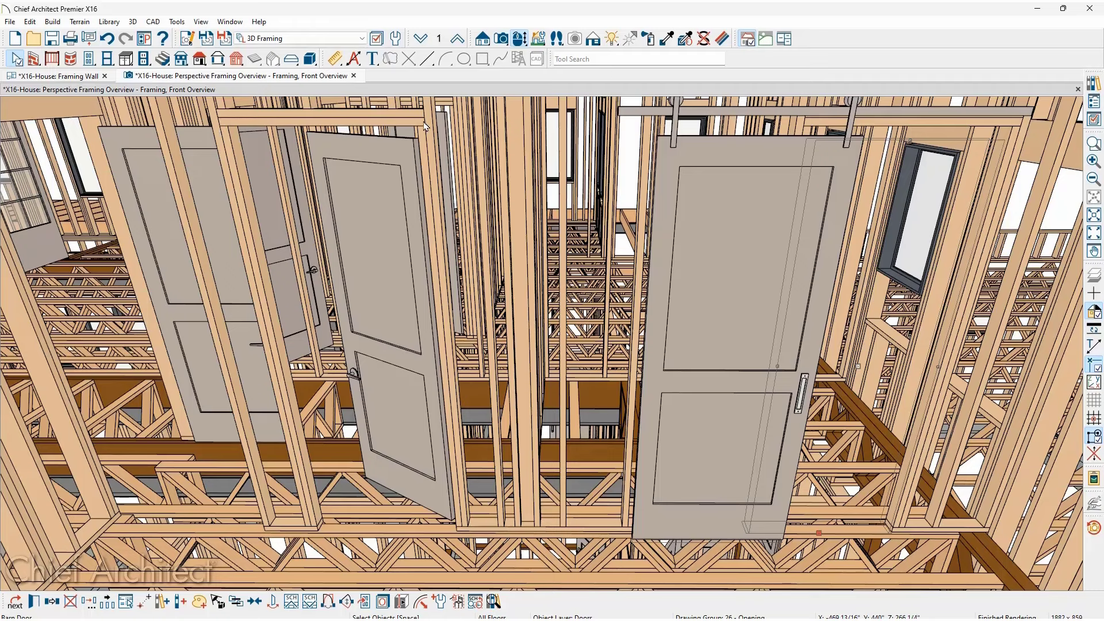
Step: Give the barn door a Flat Header at Top of Wall, combining headers of adjacent openings
double_click(661, 224)
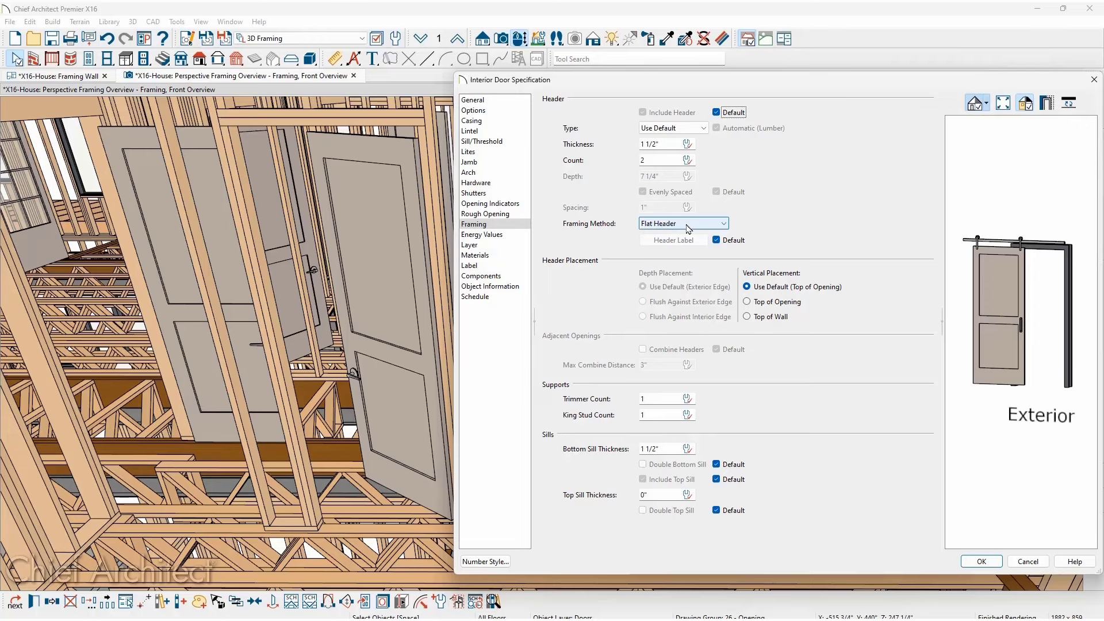
click(689, 228)
click(689, 229)
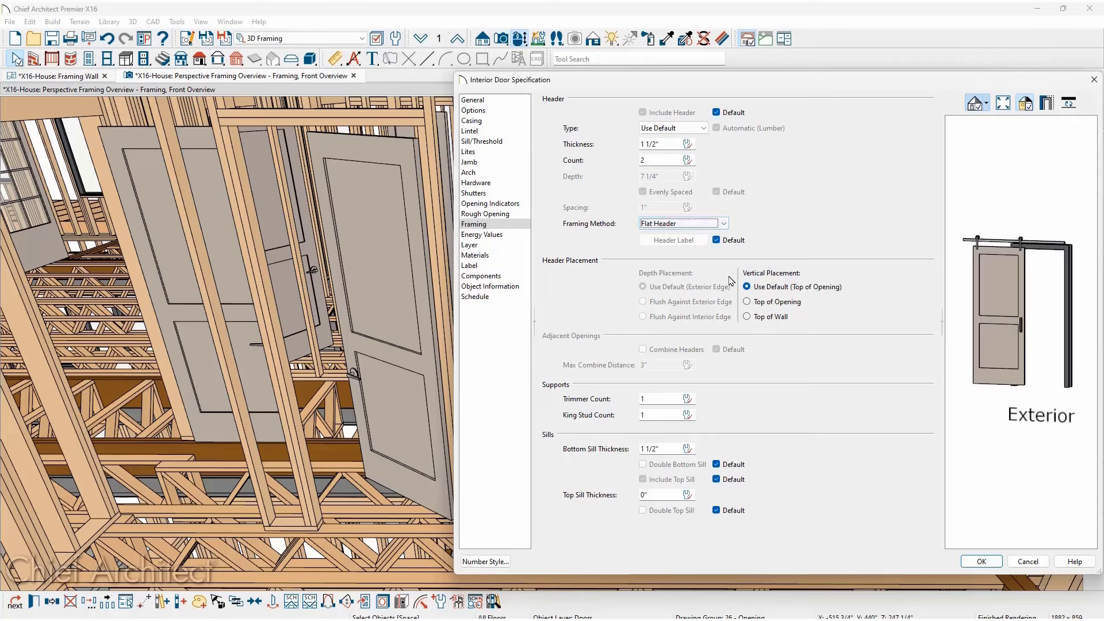
click(747, 302)
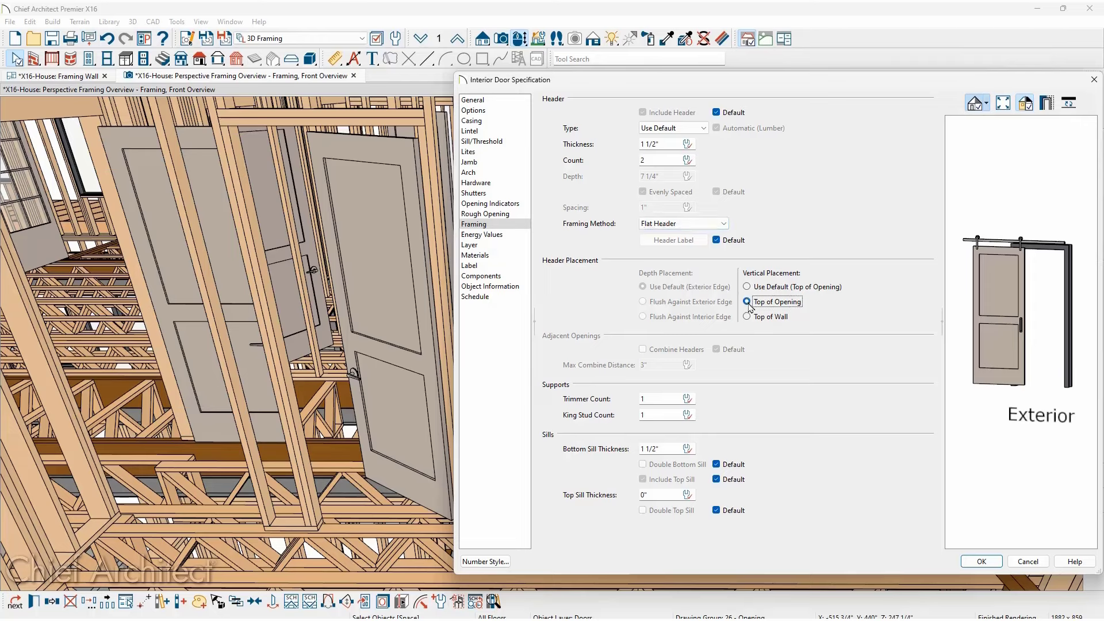
click(747, 316)
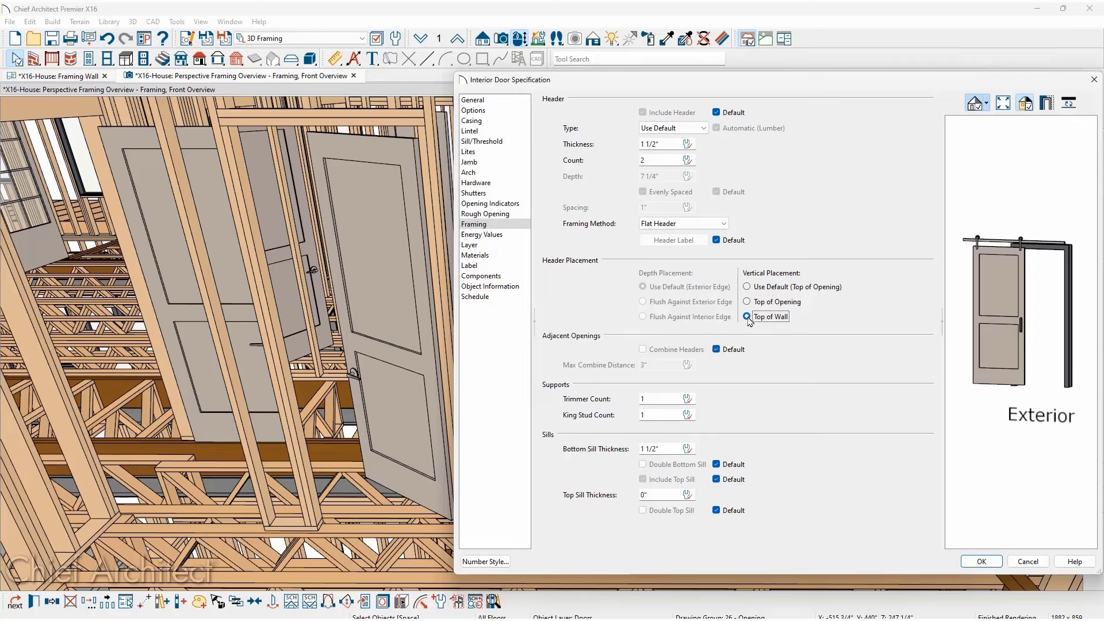
click(716, 349)
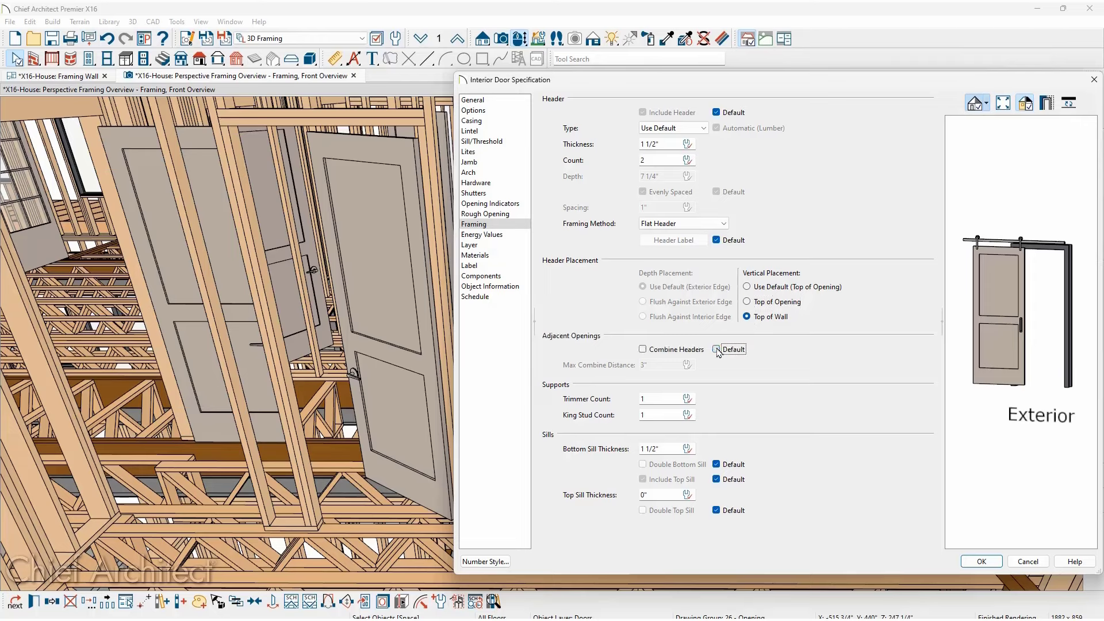
click(643, 350)
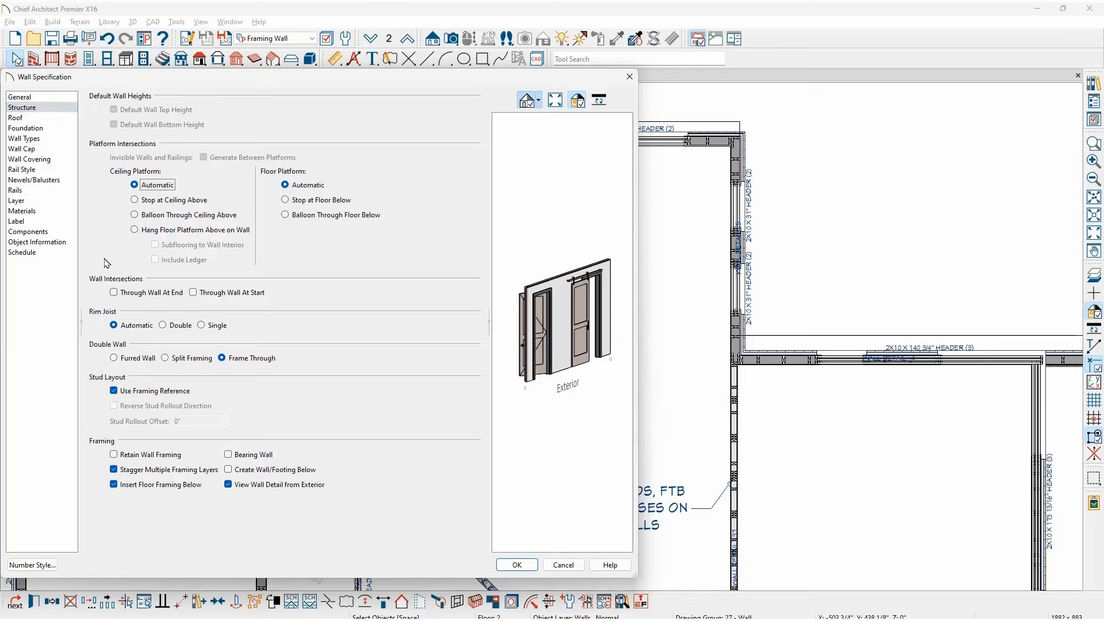
Step: Turn off View Wall Detail from Exterior, then rebuild wall 43's framing from its wall detail
click(229, 485)
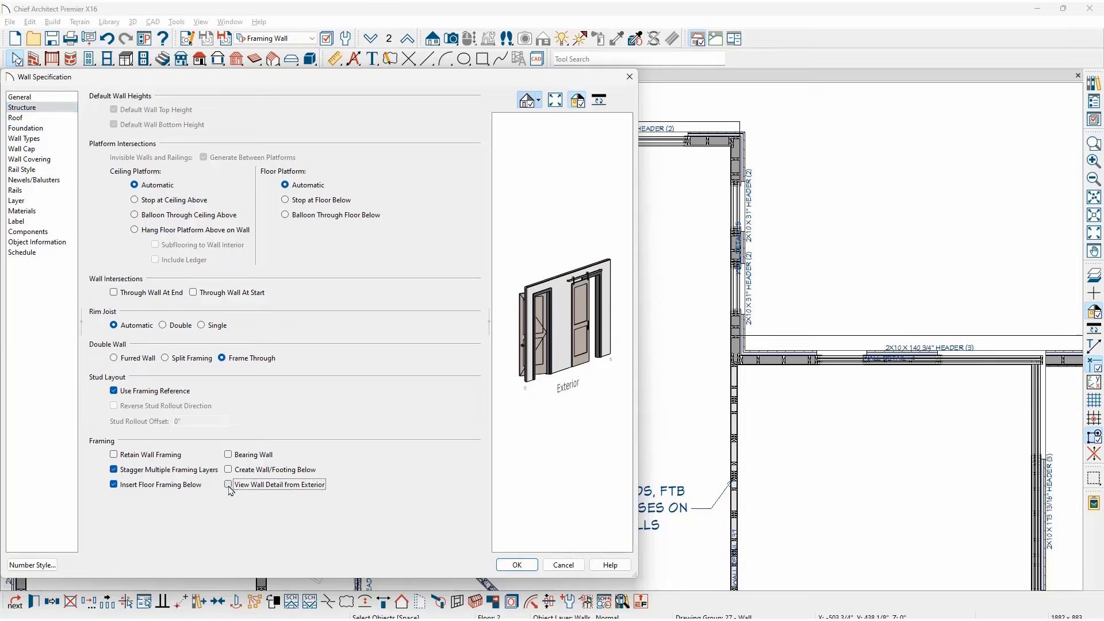
key(Return)
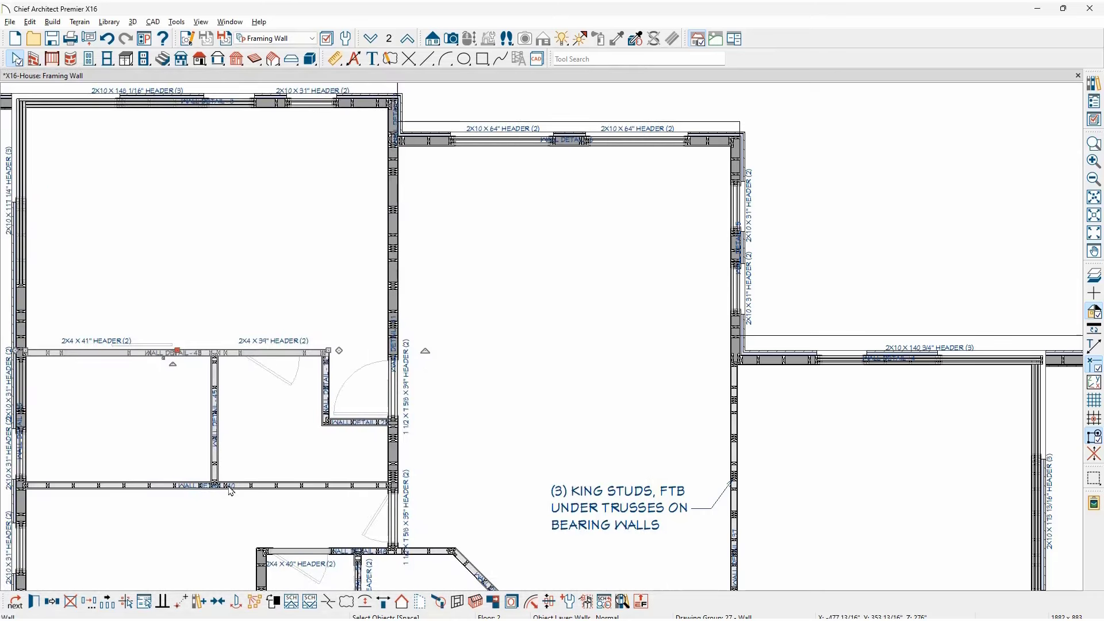
click(457, 601)
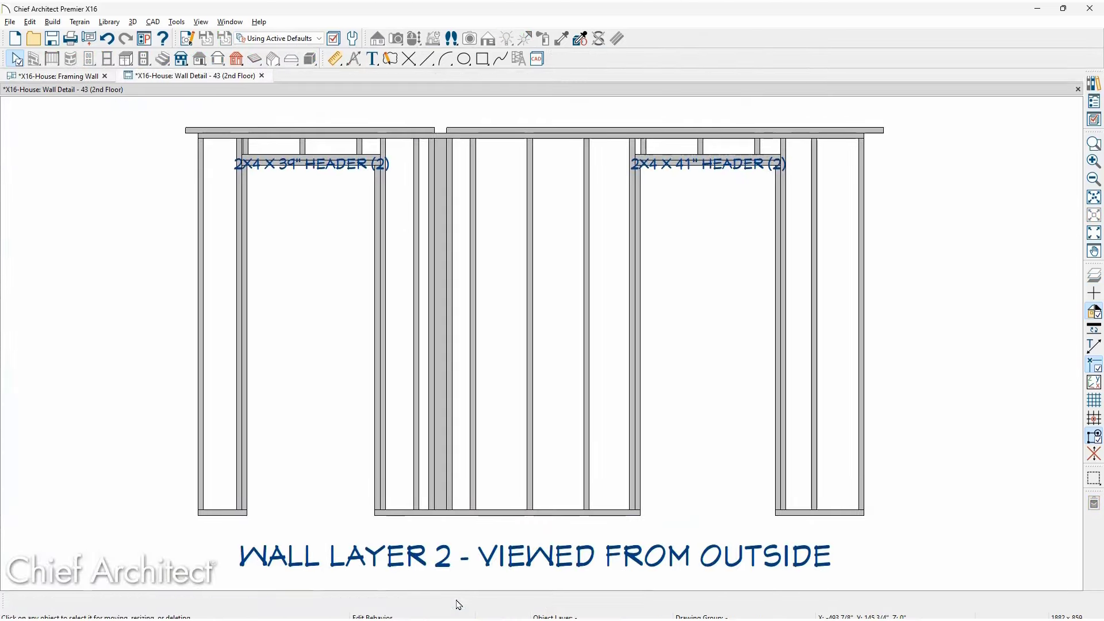
click(530, 476)
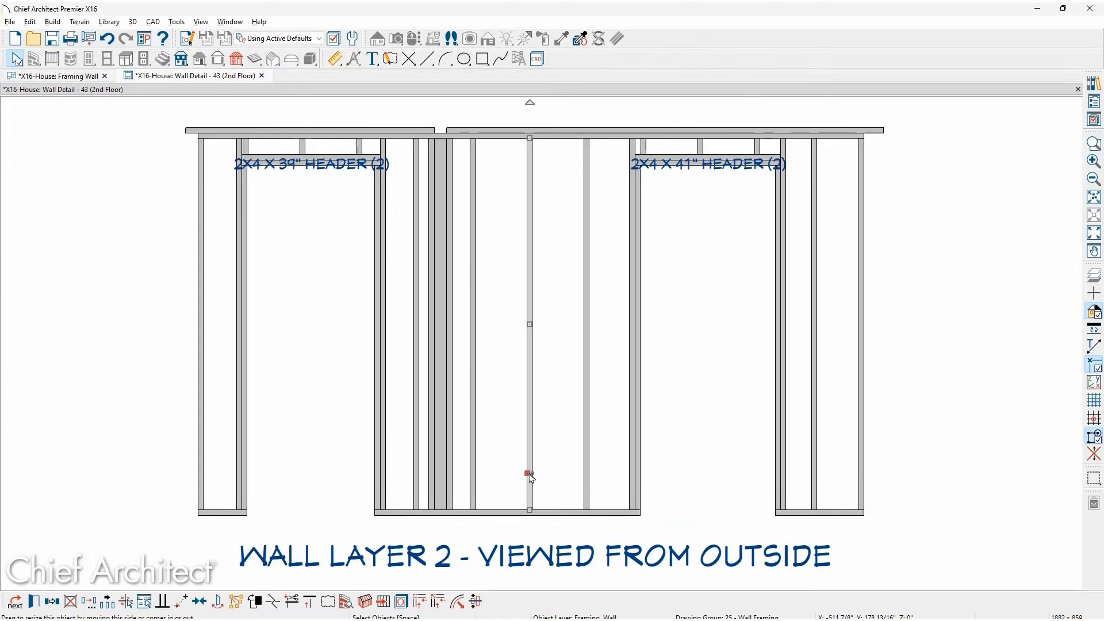
click(367, 604)
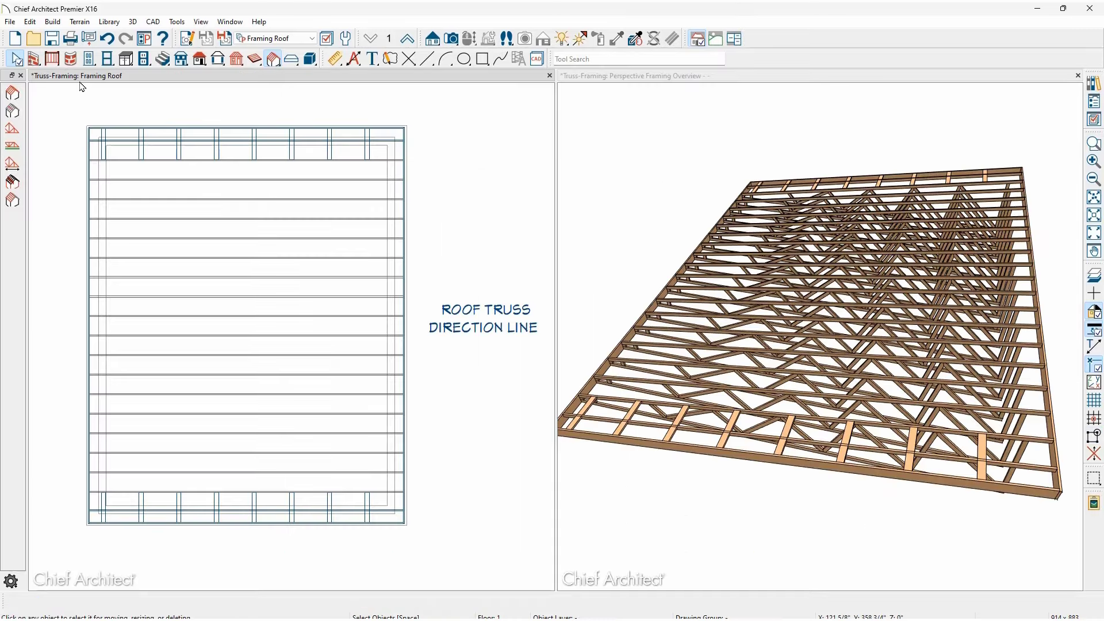
Step: Draw a roof truss direction line and rotate it 90 degrees so trusses run horizontally
click(55, 22)
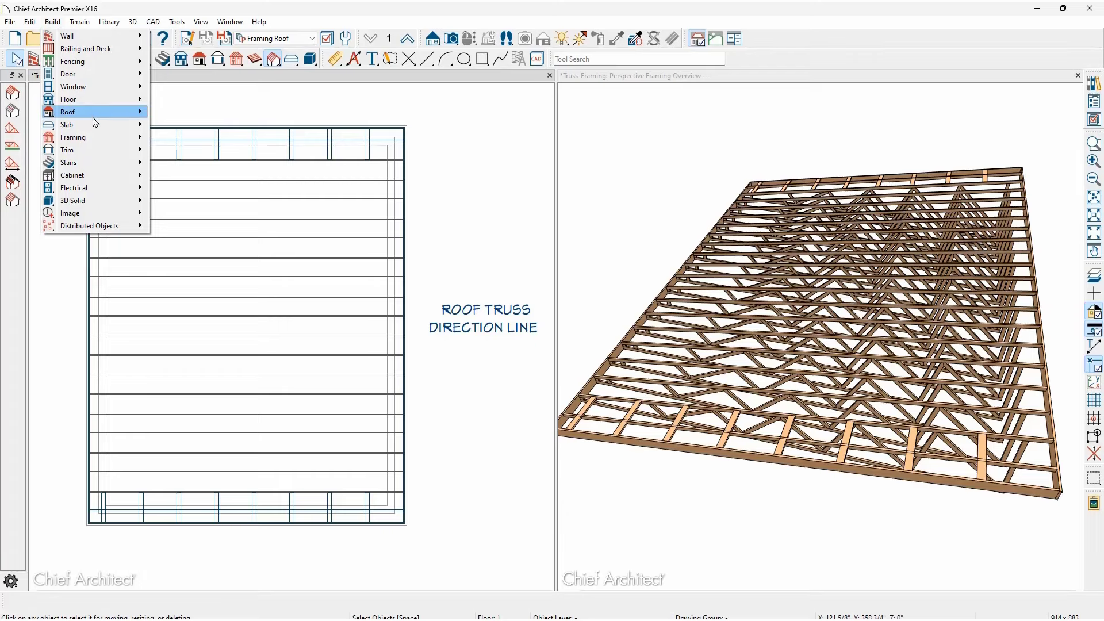
mouse_move(101, 139)
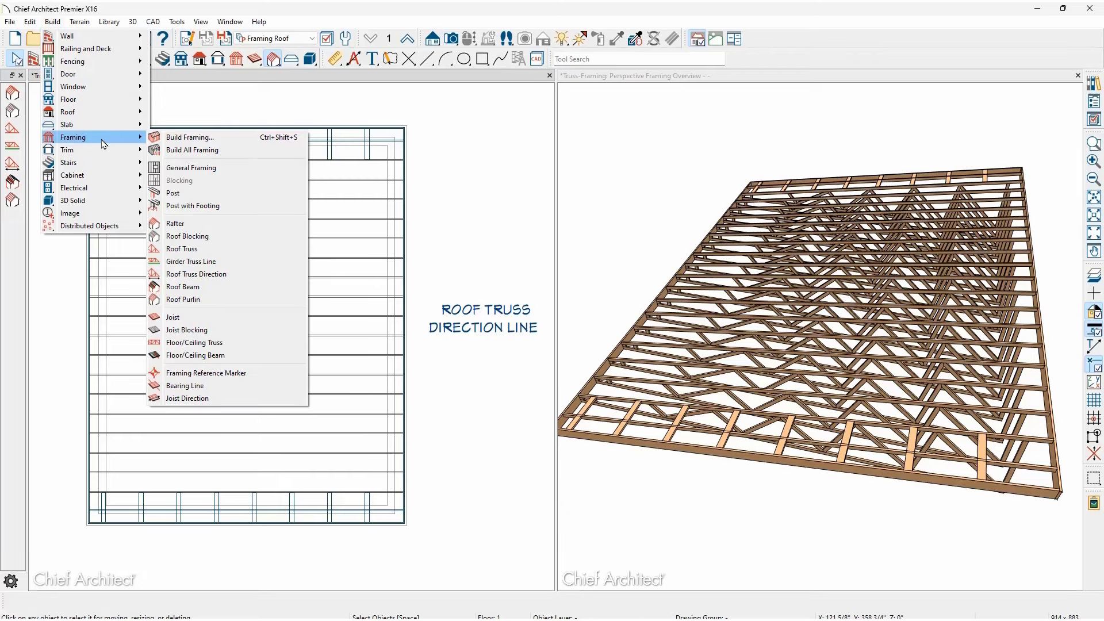
click(225, 274)
drag(223, 270, 223, 200)
key(space)
click(222, 173)
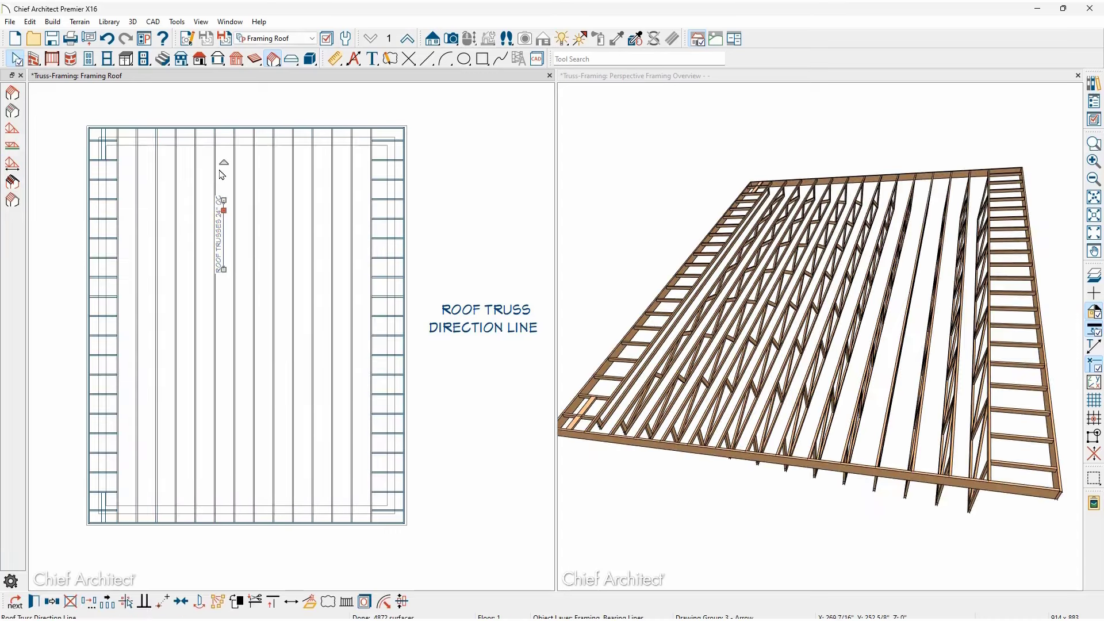
drag(224, 162, 276, 235)
key(Escape)
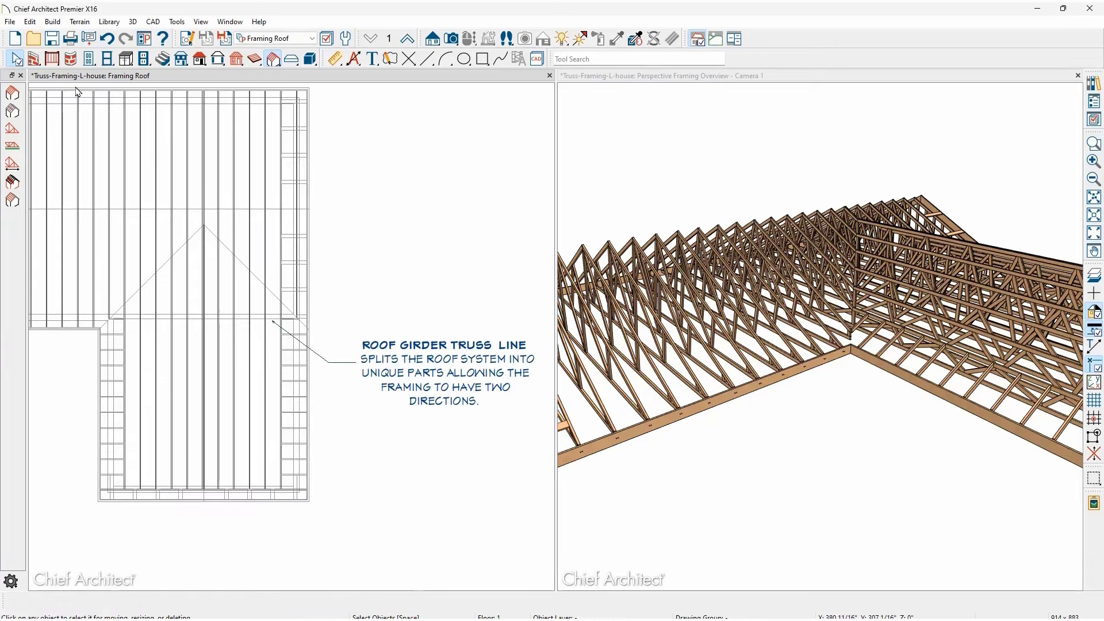
Step: Draw a girder truss line across the roof and open its settings
click(52, 21)
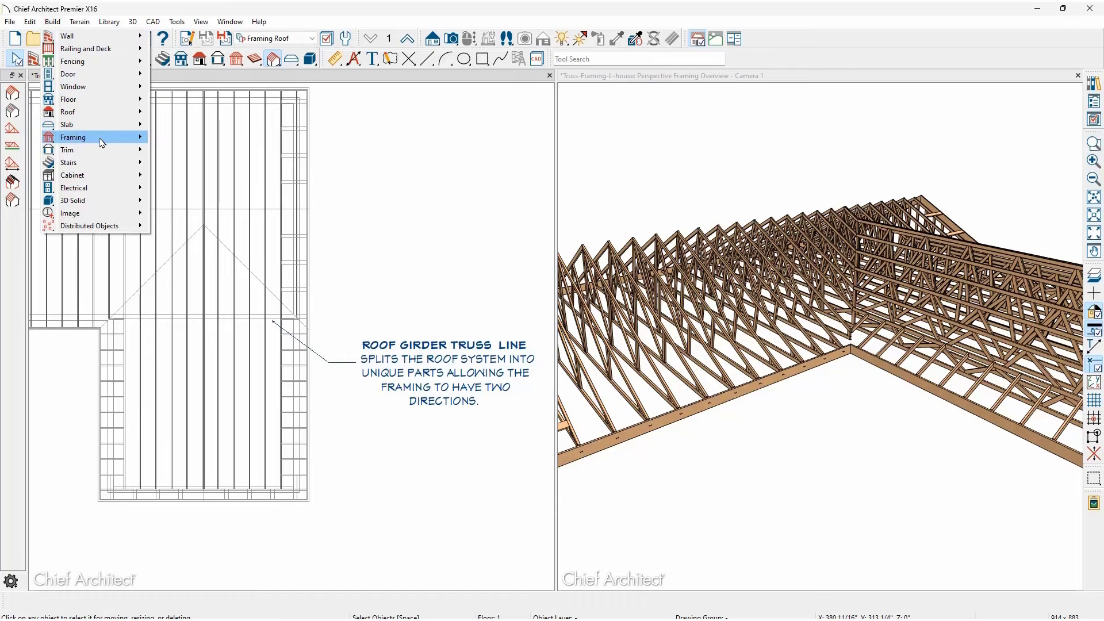
mouse_move(102, 142)
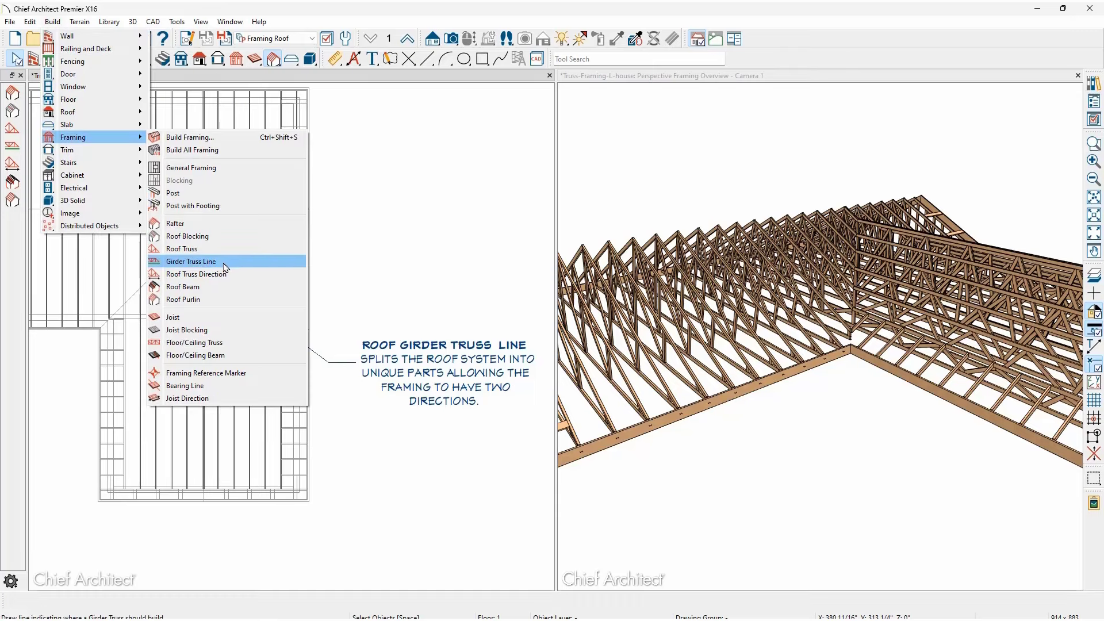
click(195, 261)
drag(281, 315, 117, 315)
double_click(118, 315)
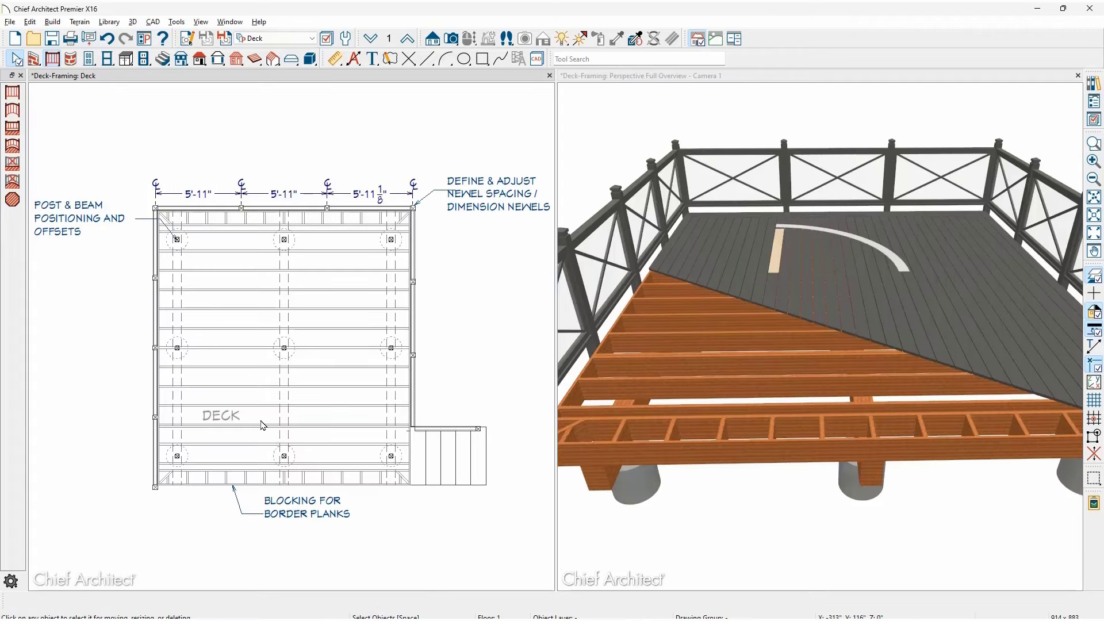
Step: Set the deck room's beams to 2 members, under the joists and flush with the deck edge
click(261, 425)
double_click(260, 424)
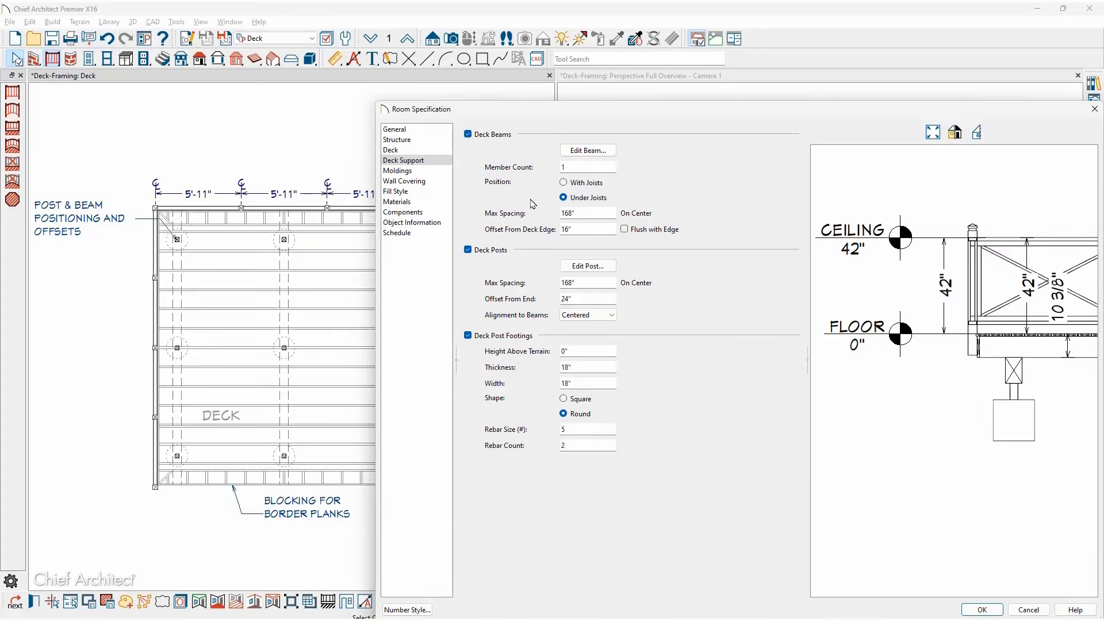
drag(570, 170, 556, 169)
text(2)
key(Tab)
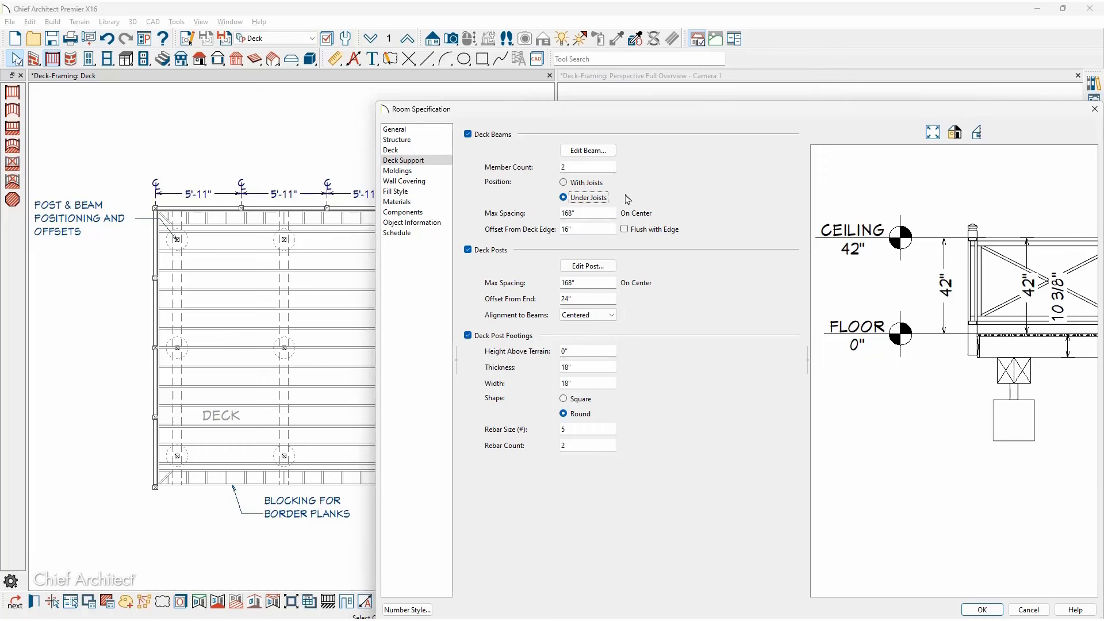
click(595, 187)
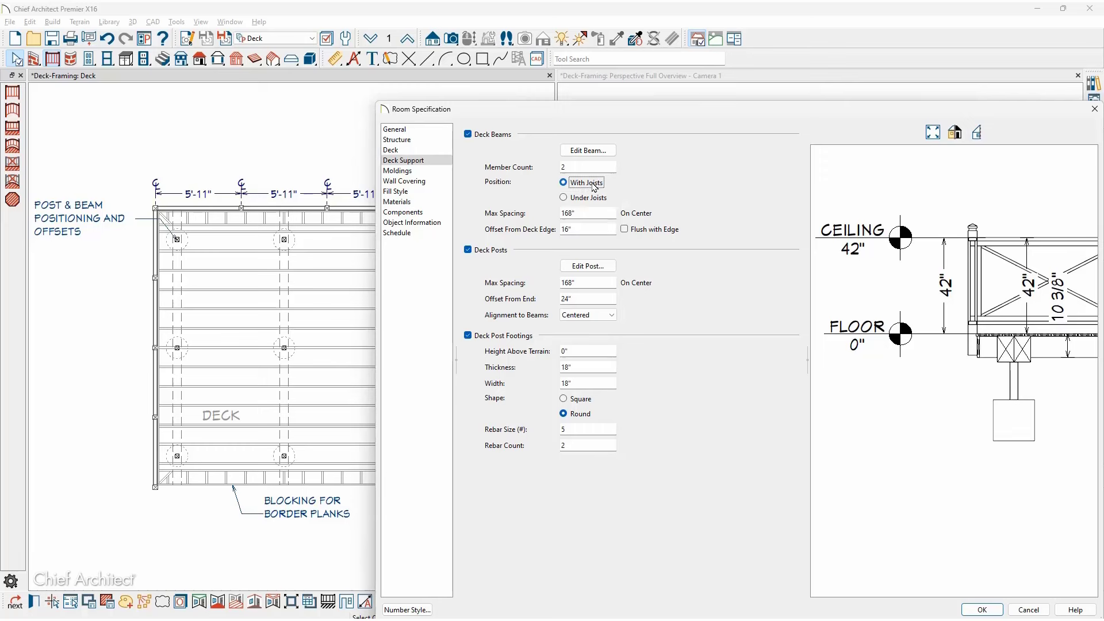
click(585, 198)
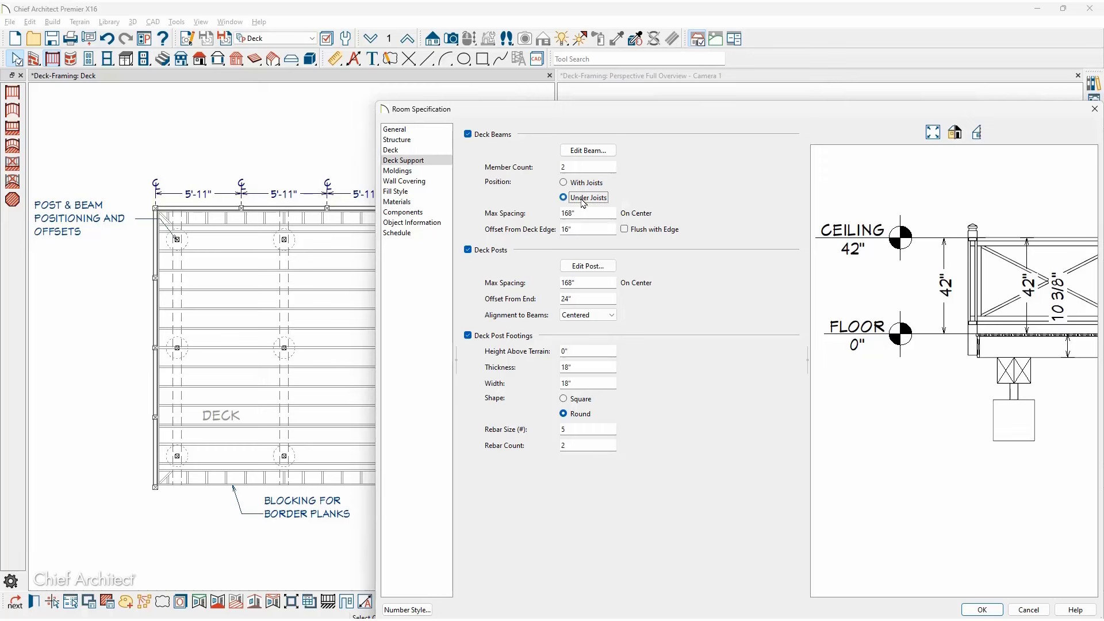
click(625, 231)
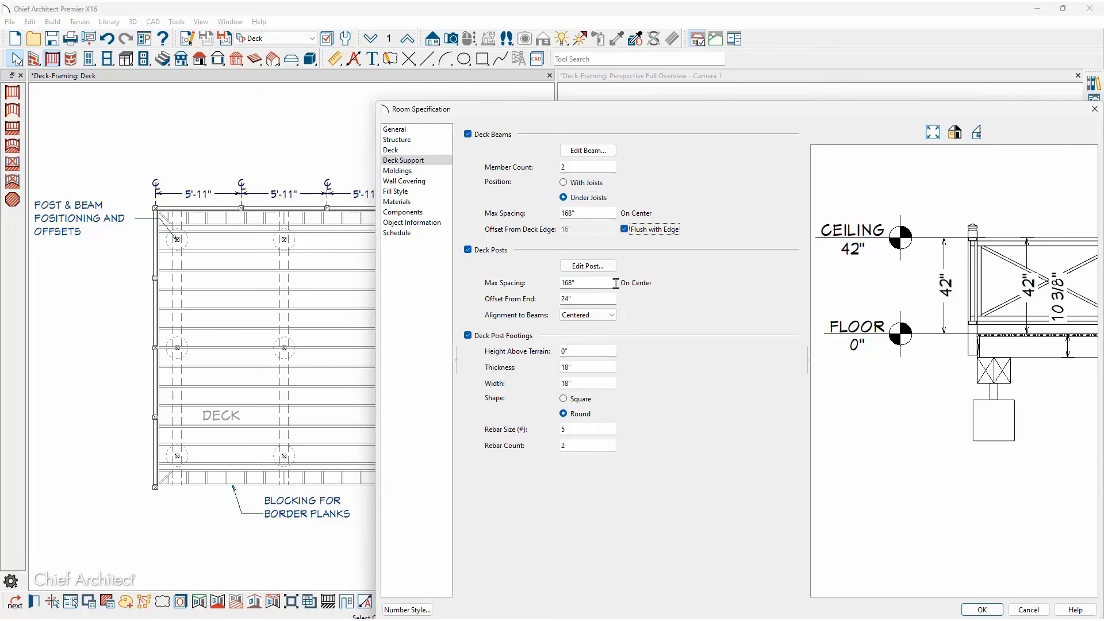
Step: Try the post alignment choices, leave it Centered, and confirm the deck support changes
click(610, 315)
click(609, 327)
click(611, 315)
click(599, 343)
click(611, 315)
click(602, 336)
key(Return)
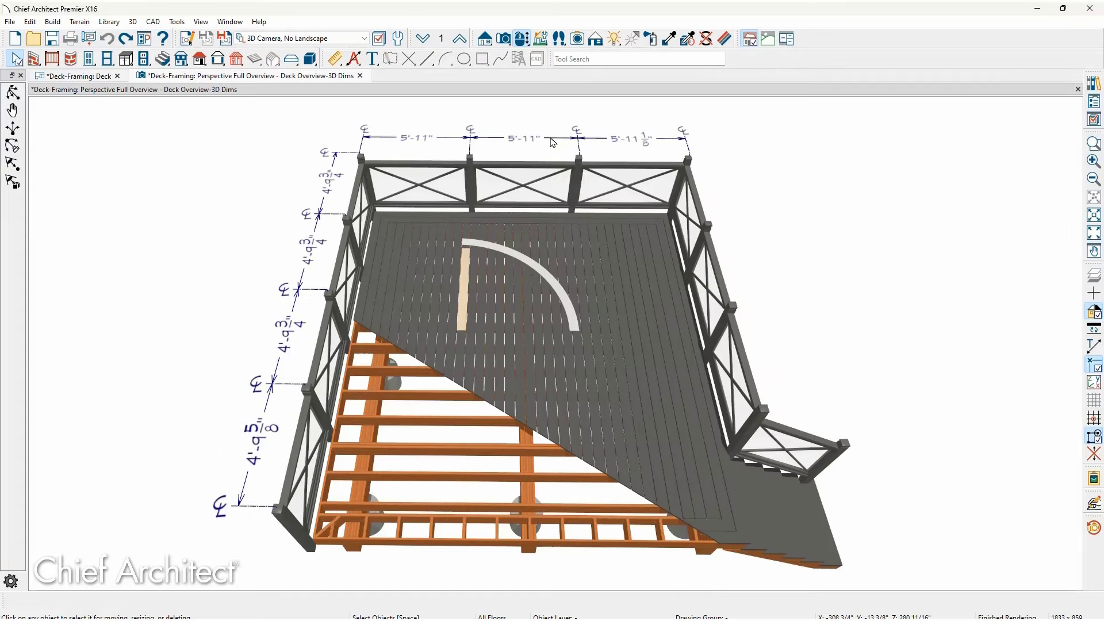
Step: Switch the far deck railing's newel spacing method to Manual
double_click(663, 195)
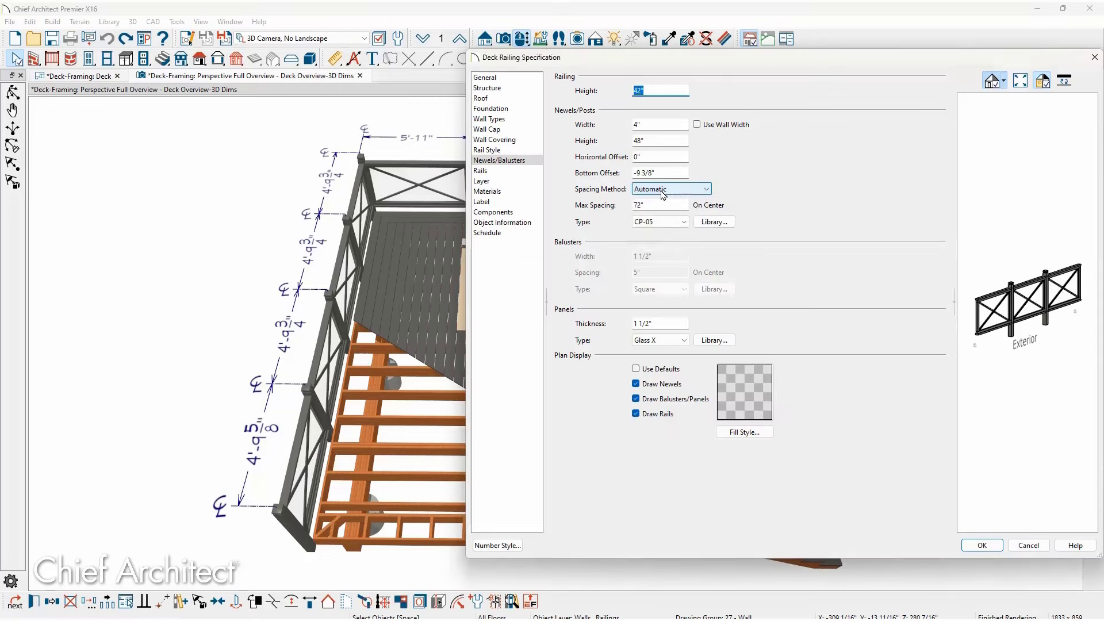
click(663, 195)
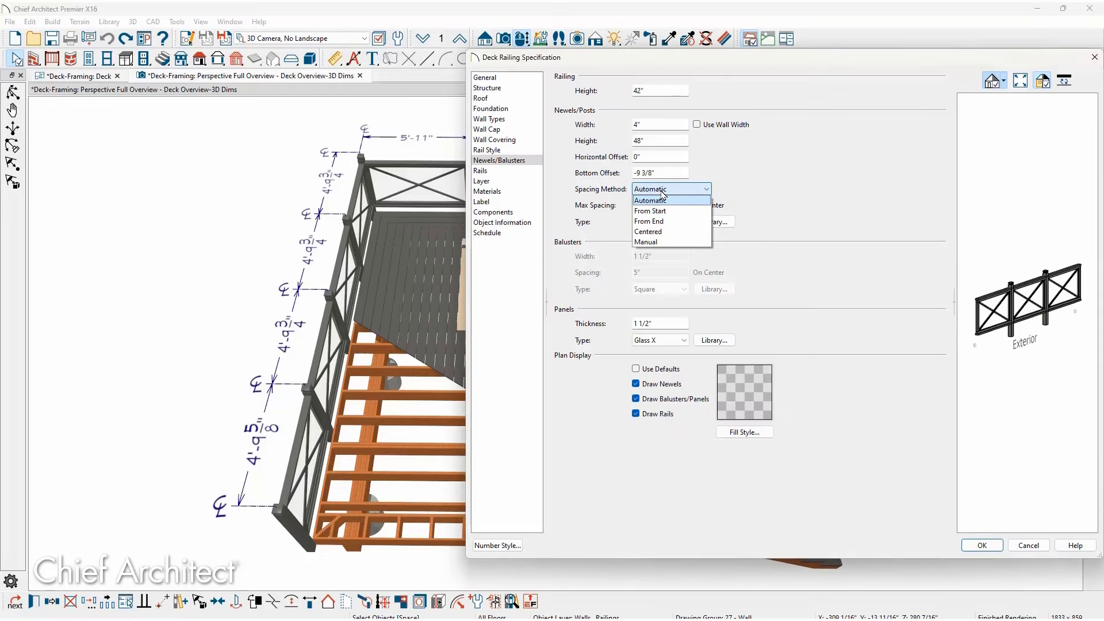
click(679, 241)
key(Return)
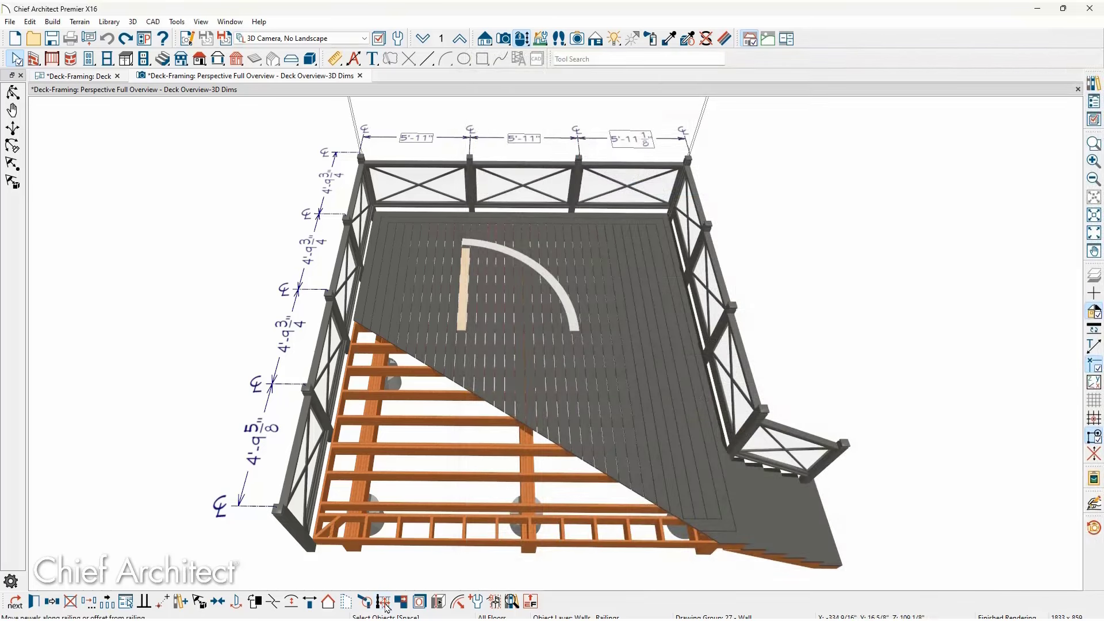
Step: Shift one far-rail newel left and add an extra newel further right
click(383, 602)
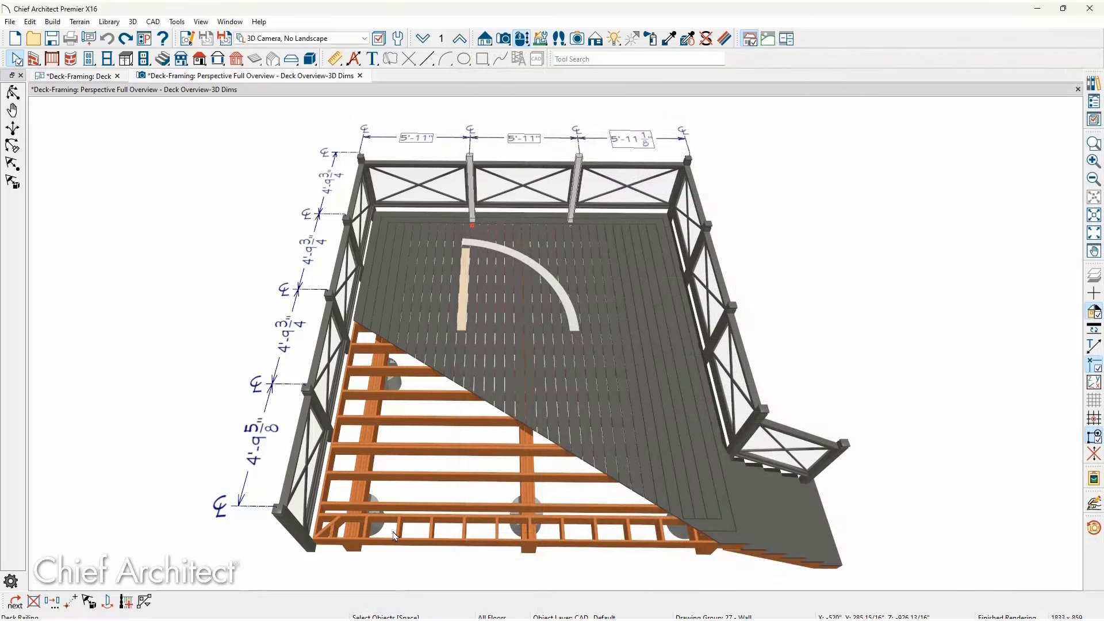
drag(470, 225, 449, 222)
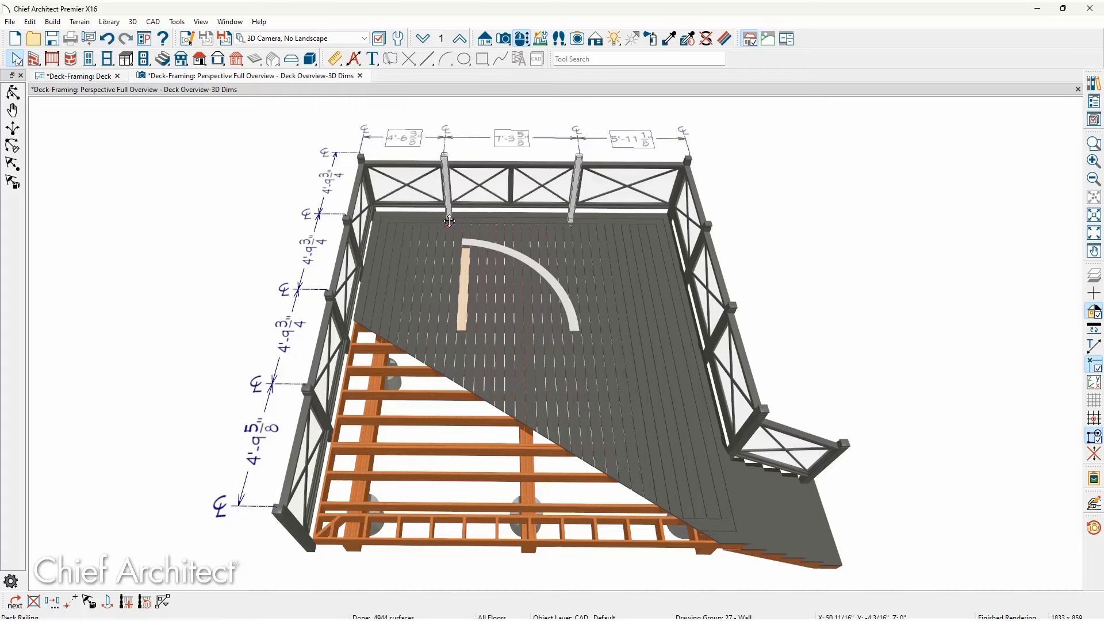
click(125, 602)
click(478, 217)
drag(495, 217, 512, 207)
Step: Review the deck dimension defaults, then extend the top dimension to the middle newel
click(188, 40)
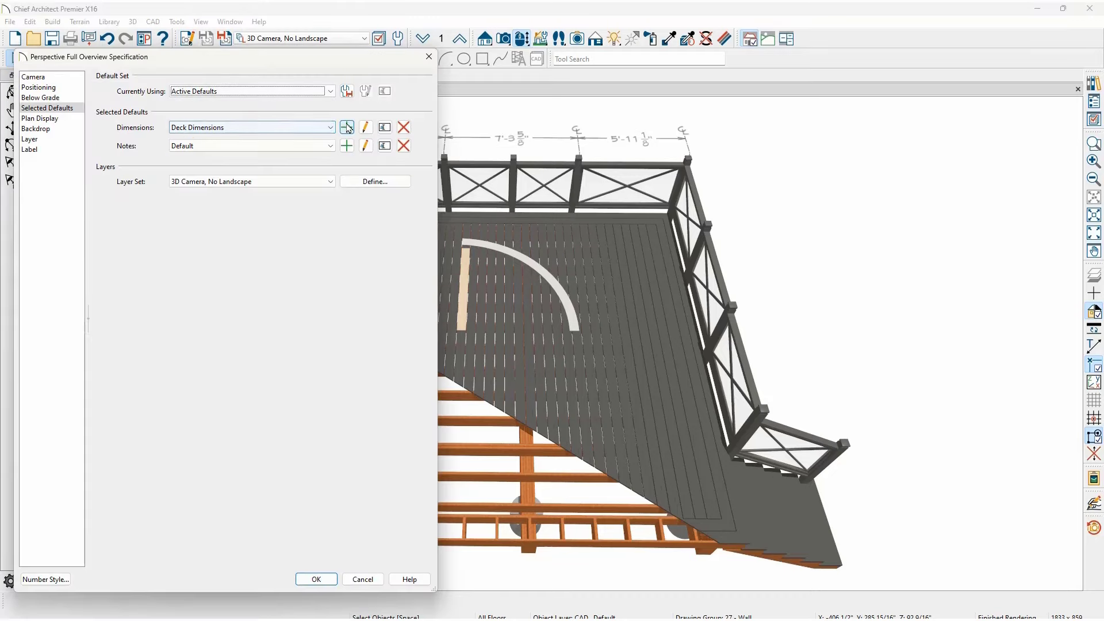
click(366, 128)
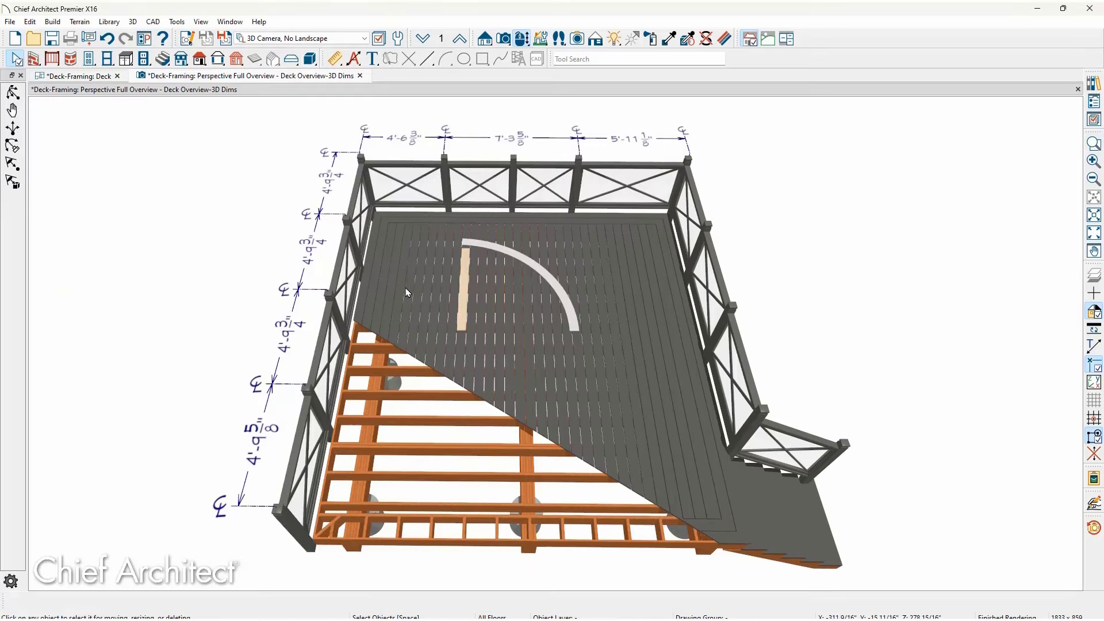
click(481, 138)
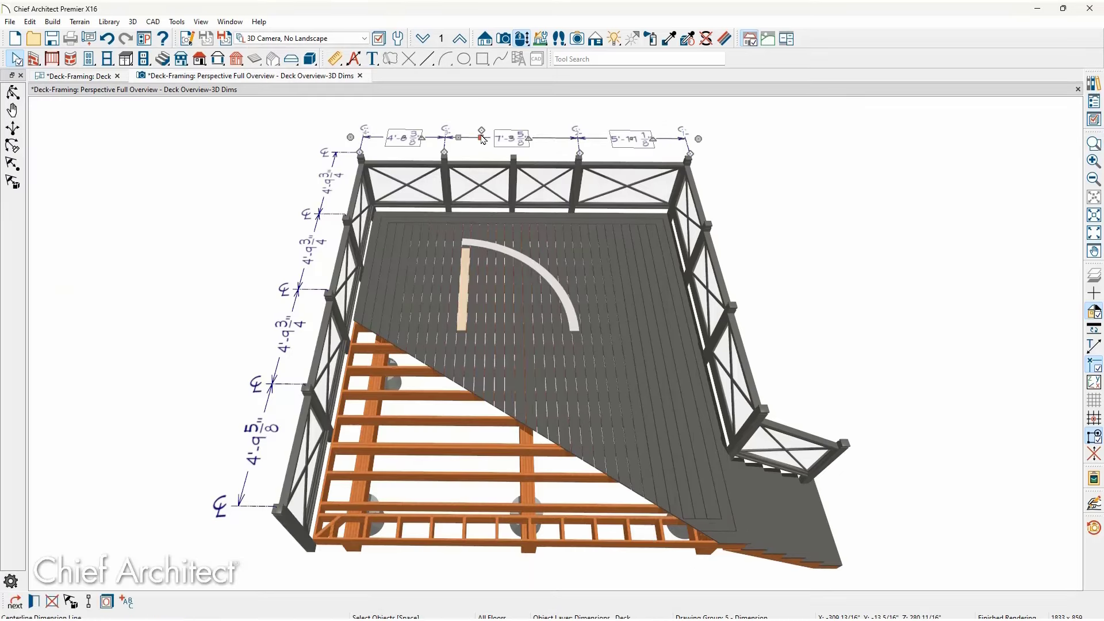
drag(479, 130, 513, 151)
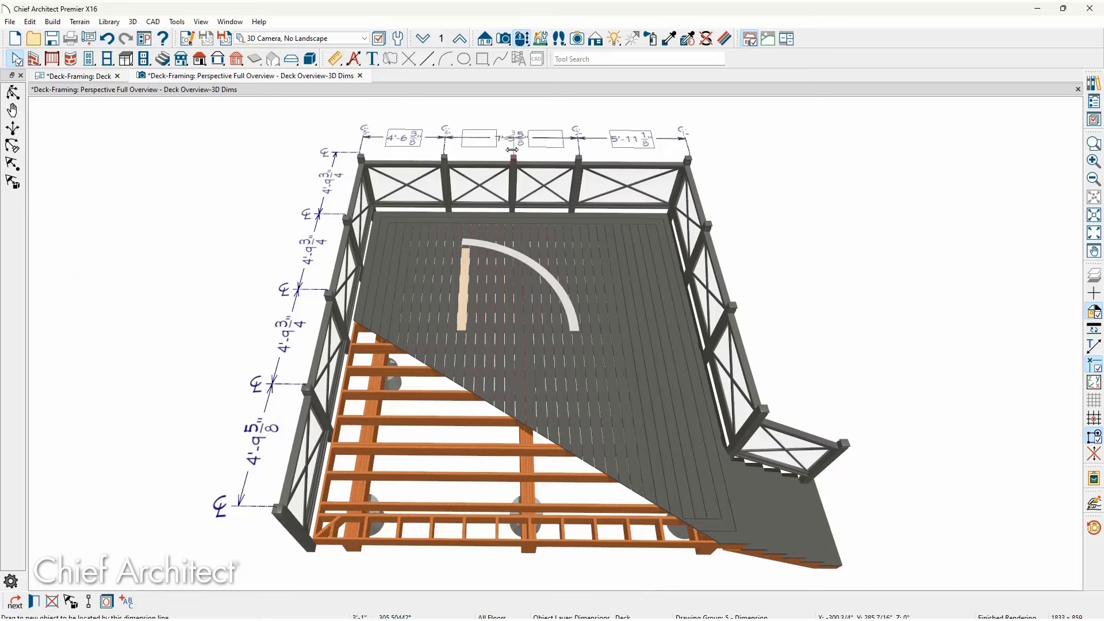
Step: Set both middle railing spans to 4'
click(514, 183)
click(468, 141)
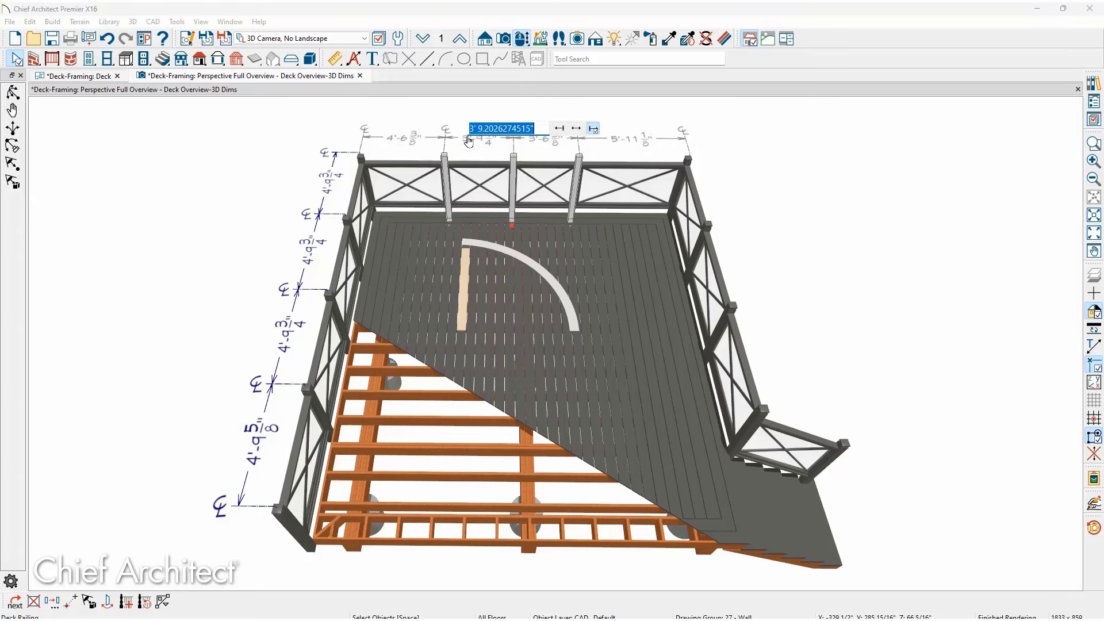
text(4)
key(Return)
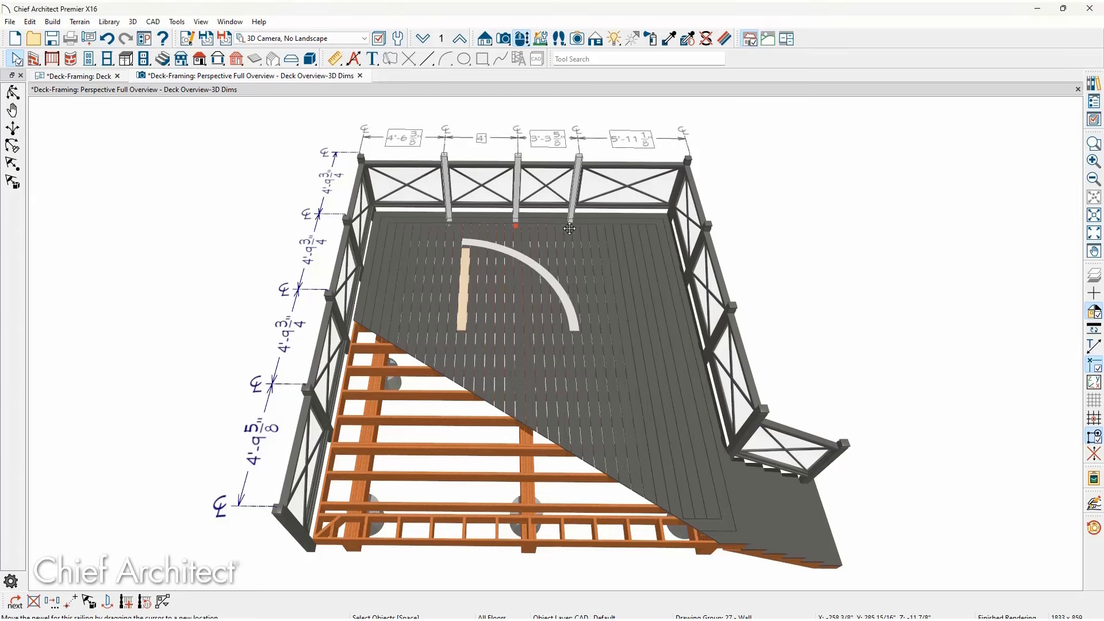
click(546, 144)
text(4)
key(Return)
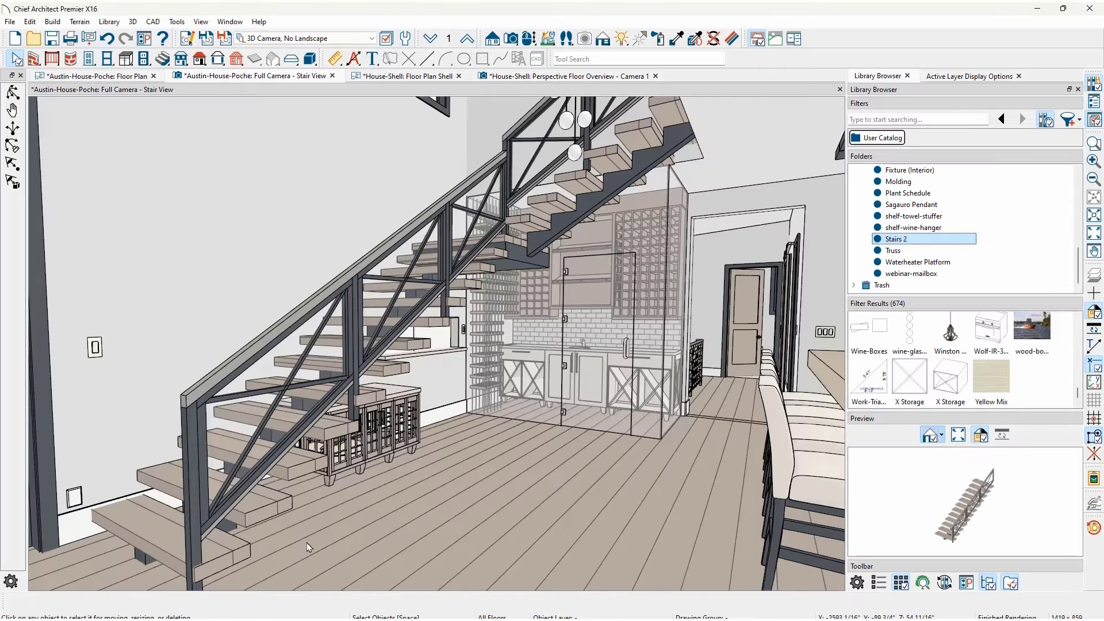
Step: Save the stair to the library as Stairs and draw a copy on the House-Shell floor near the cabinets
click(263, 509)
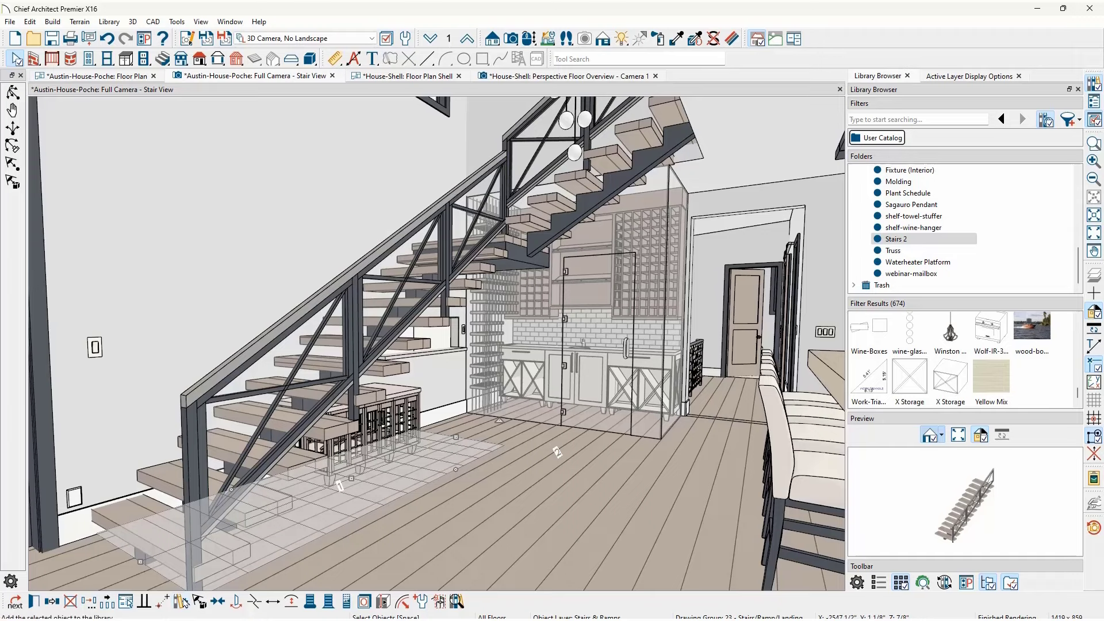
click(183, 602)
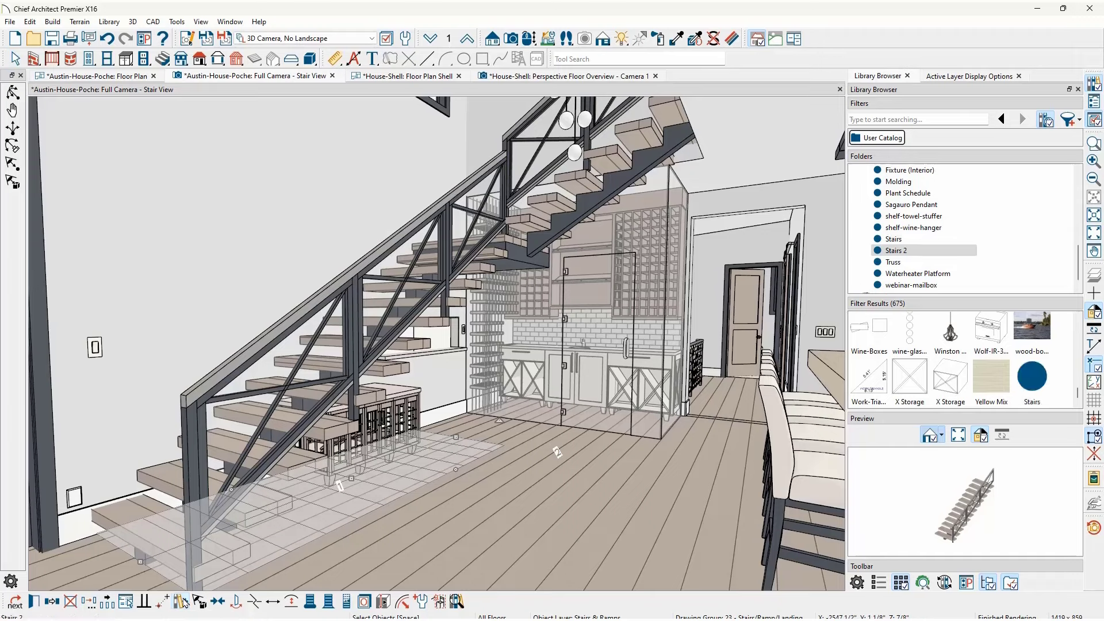
click(539, 78)
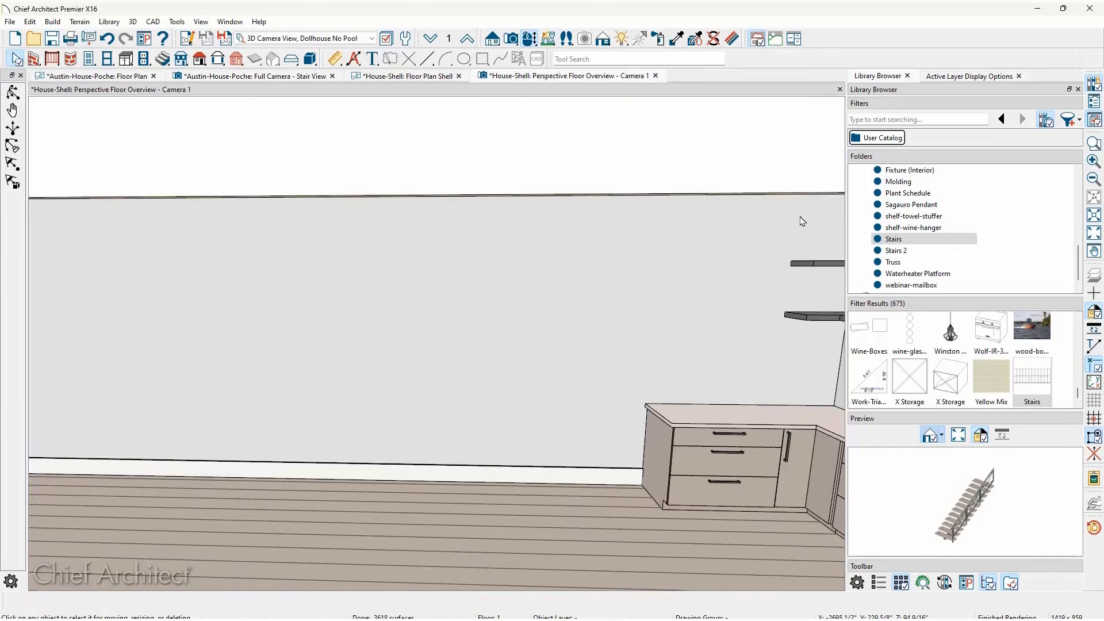
click(899, 240)
click(895, 241)
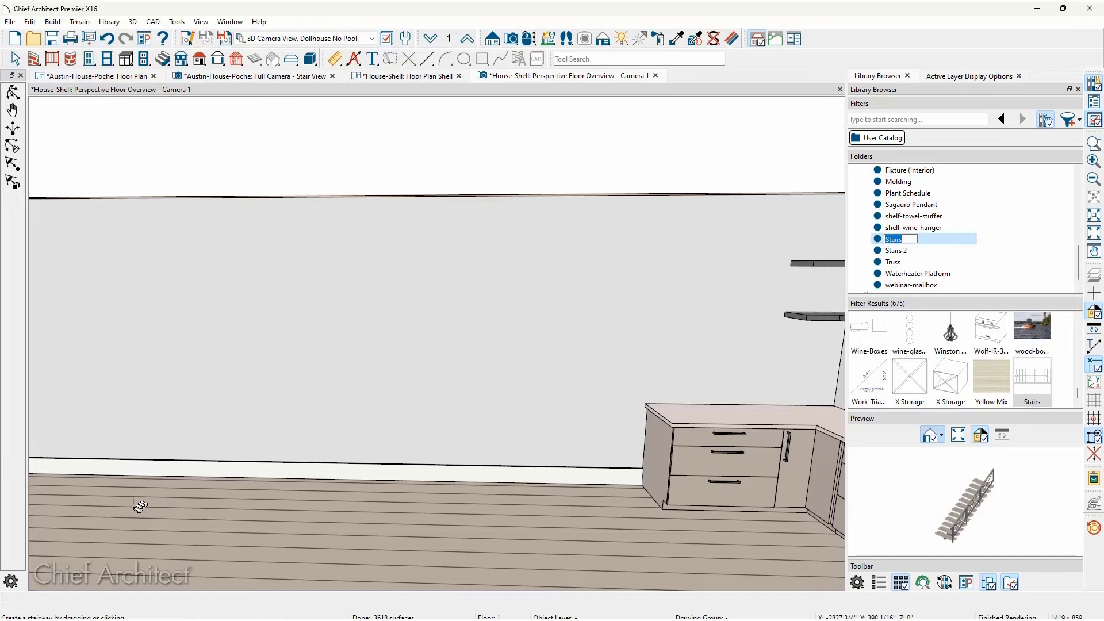
drag(140, 506, 505, 506)
middle_drag(505, 506, 382, 379)
Step: Place a corner shelf beneath the wall shelves
click(126, 58)
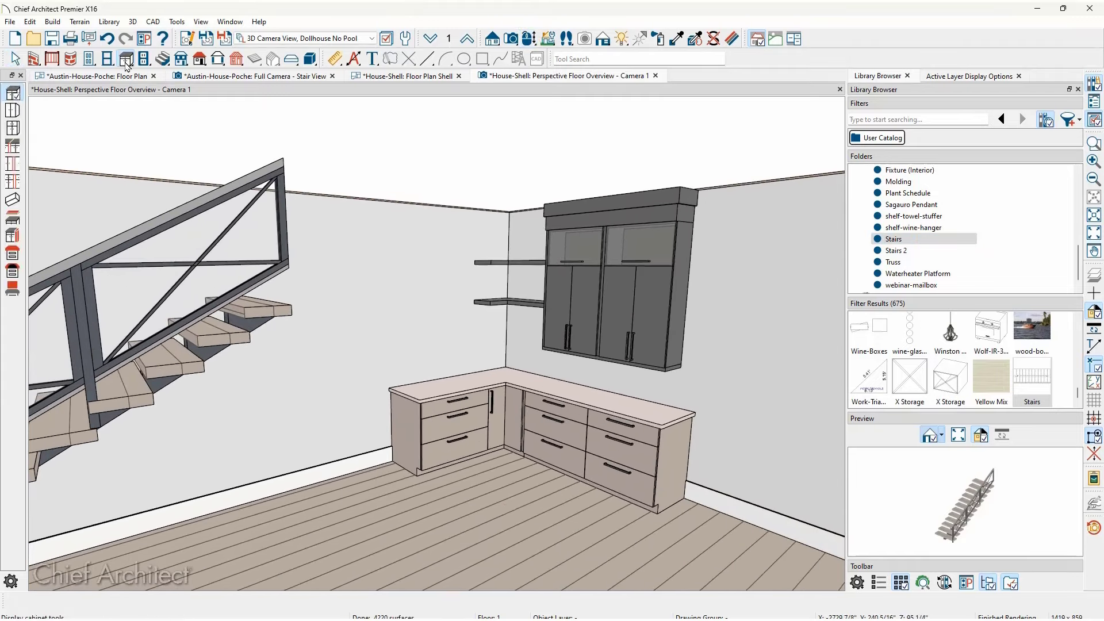
click(12, 218)
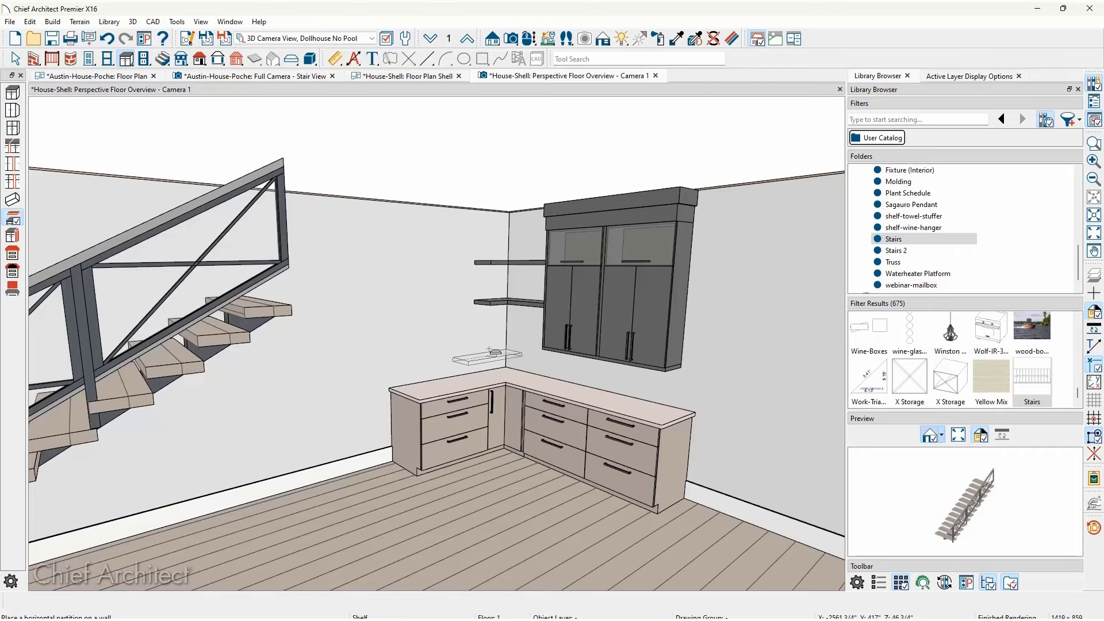
click(507, 340)
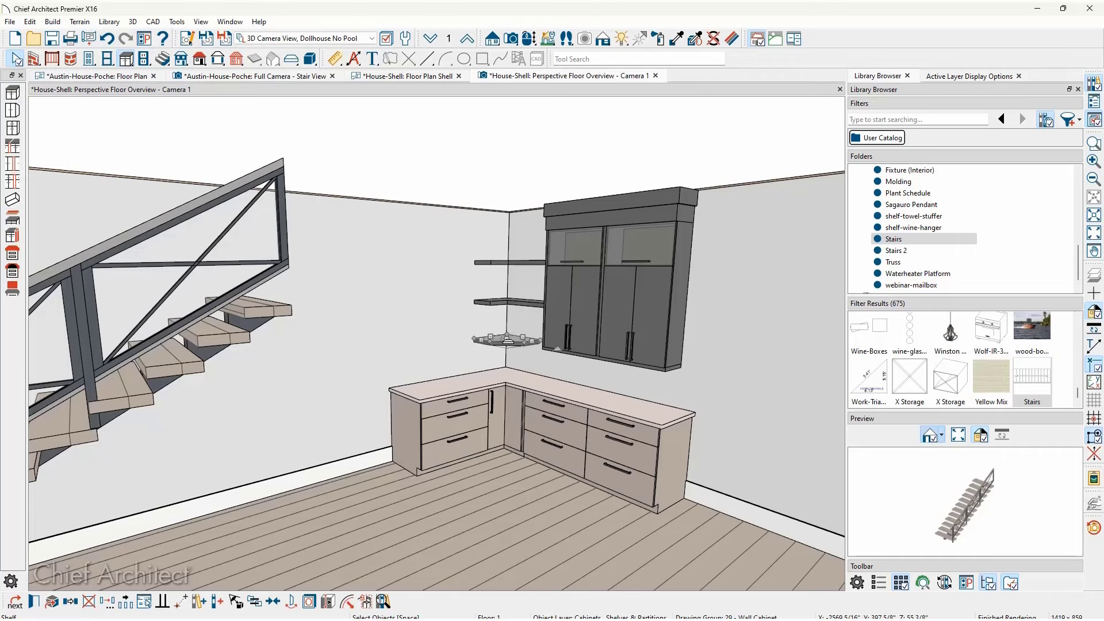
Step: Make the corner shelf L-shaped and open the upper wall cabinet's specification
double_click(508, 340)
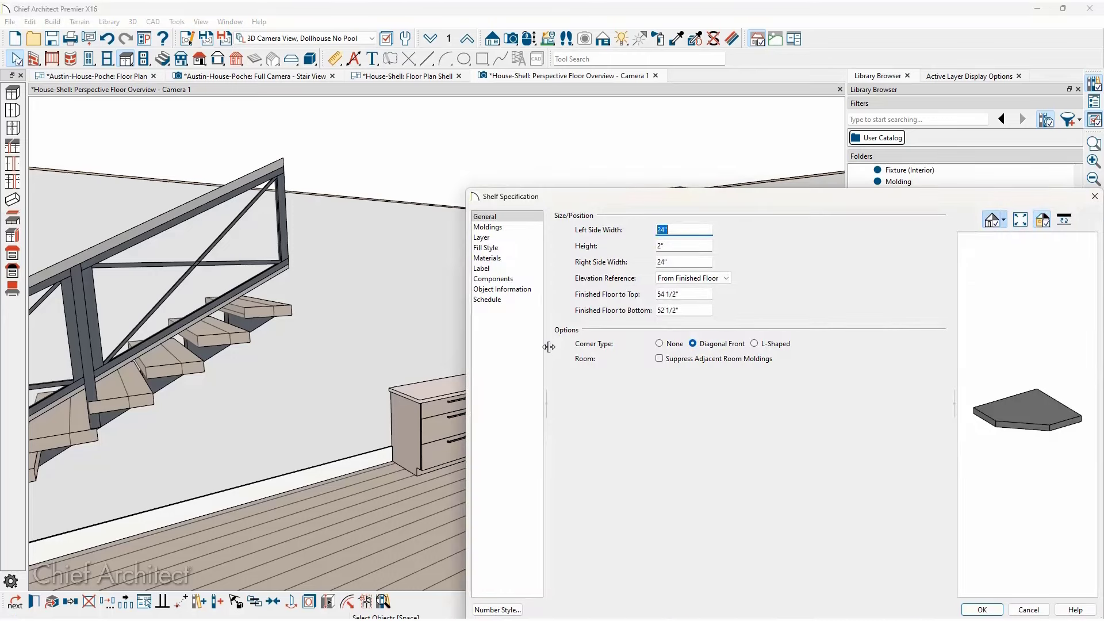
click(754, 344)
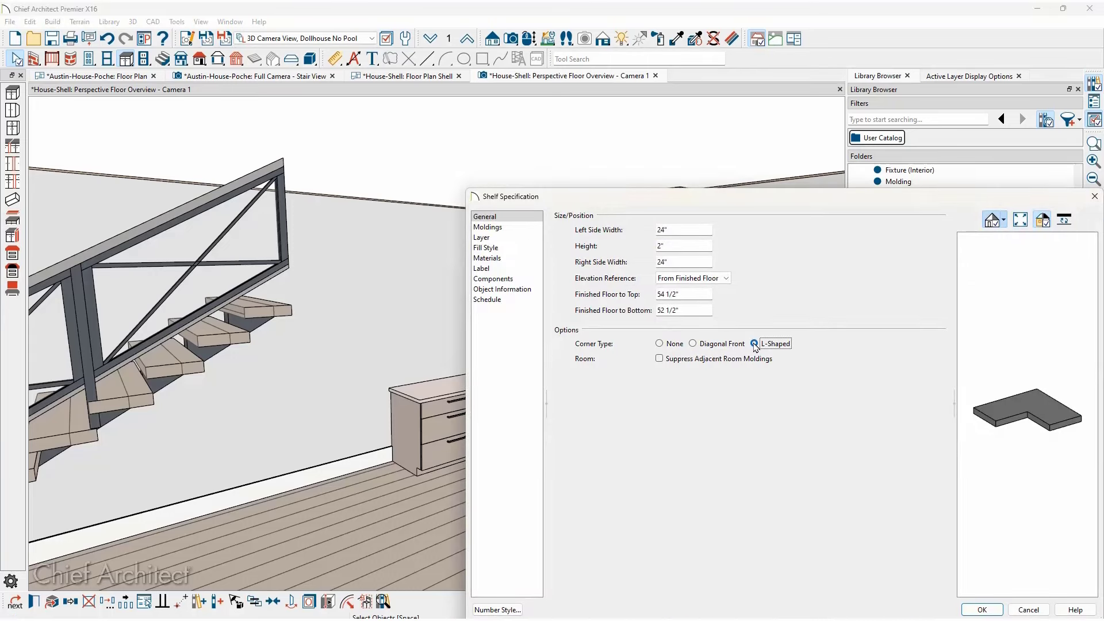
key(Return)
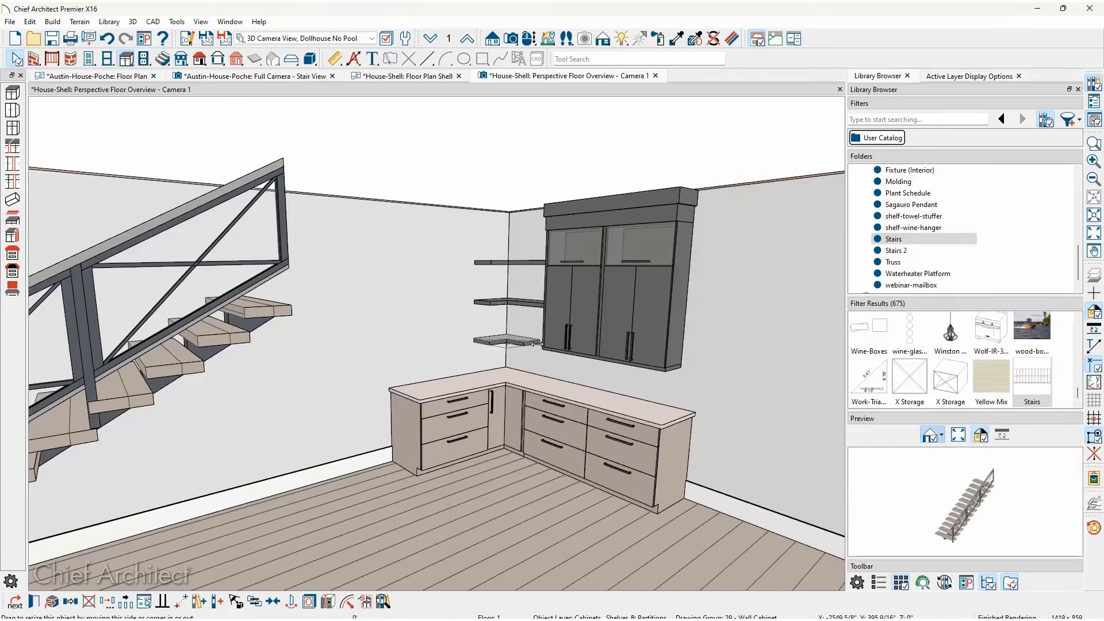
click(644, 329)
double_click(644, 330)
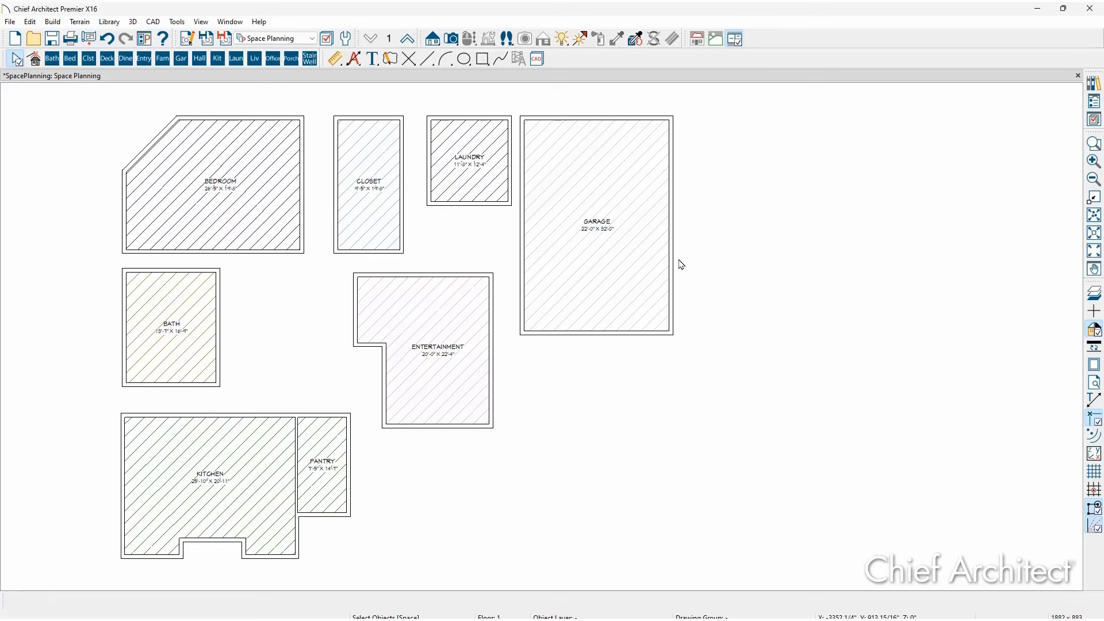
Step: Break the Garage's right edge and push its upper section out into a bump-out
click(671, 262)
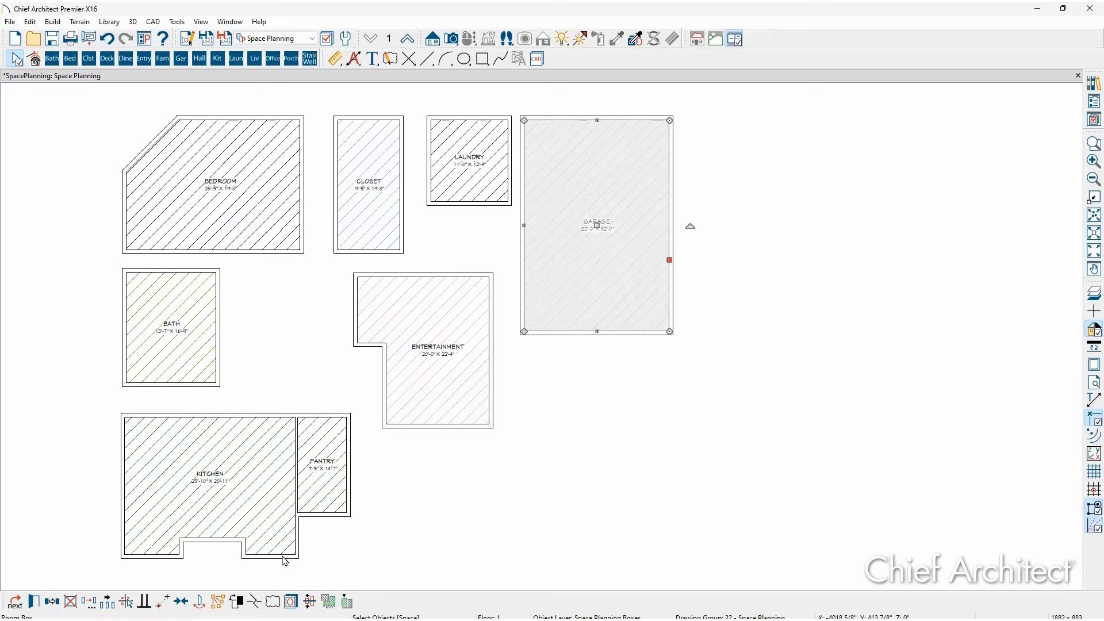
click(260, 601)
click(670, 269)
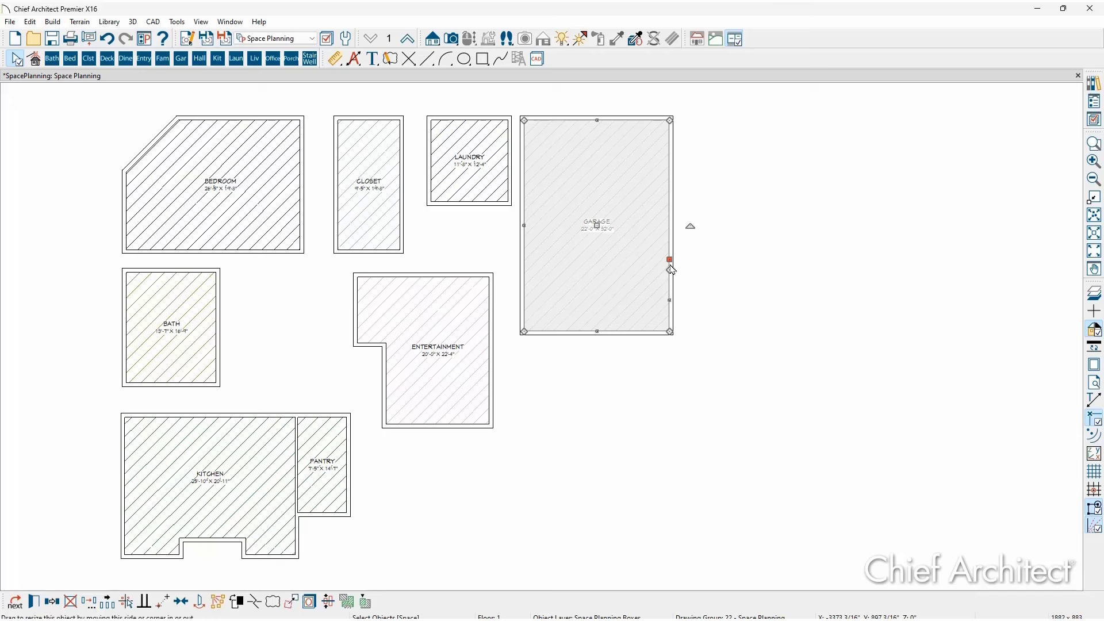
drag(670, 260, 712, 255)
key(Escape)
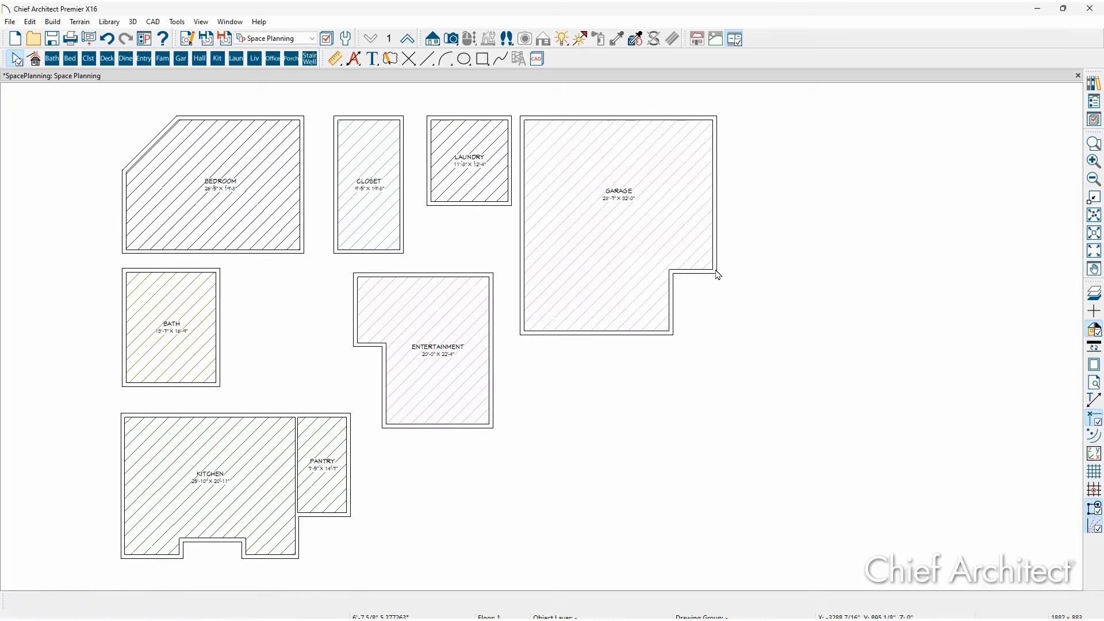
Step: Snap Laundry and Entertainment against the Garage, Bath beneath the Bedroom, and show reference display
click(439, 164)
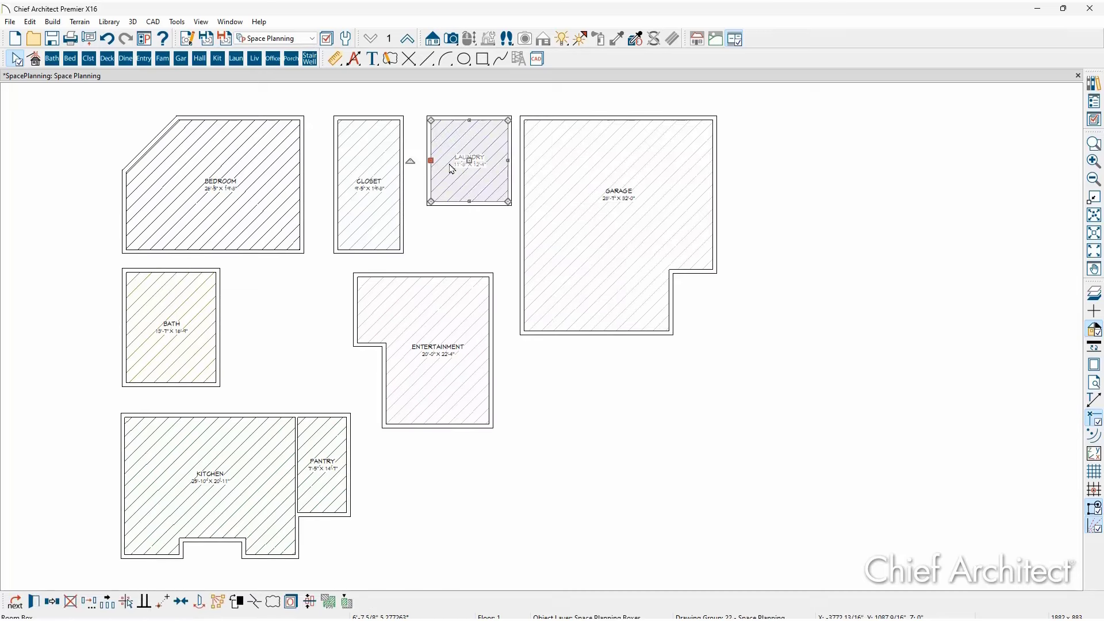
drag(471, 169, 487, 173)
key(Escape)
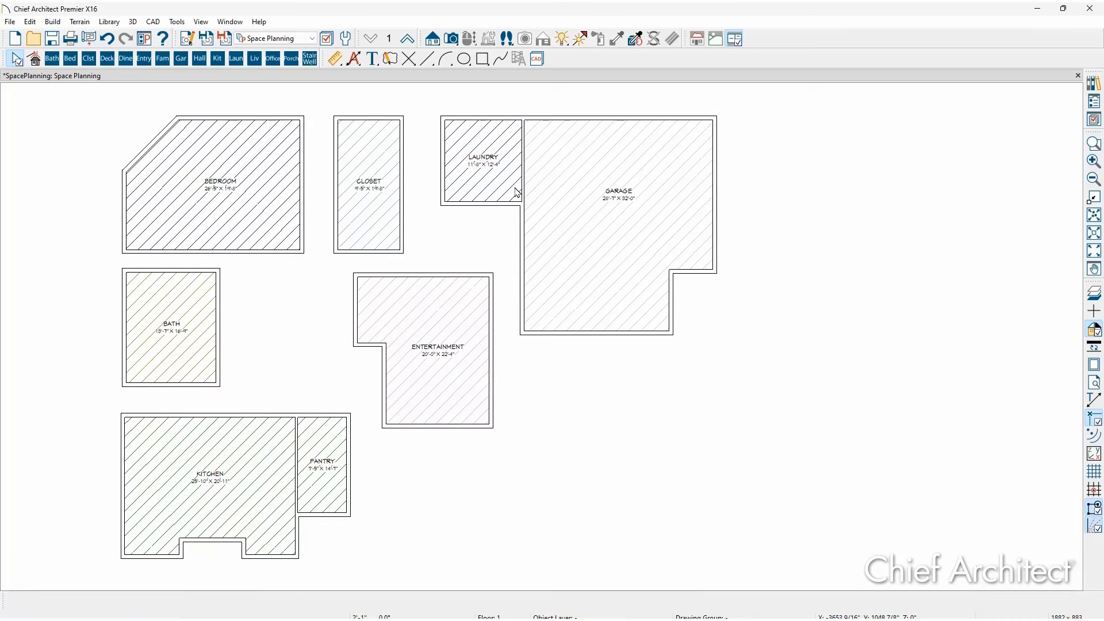
click(426, 342)
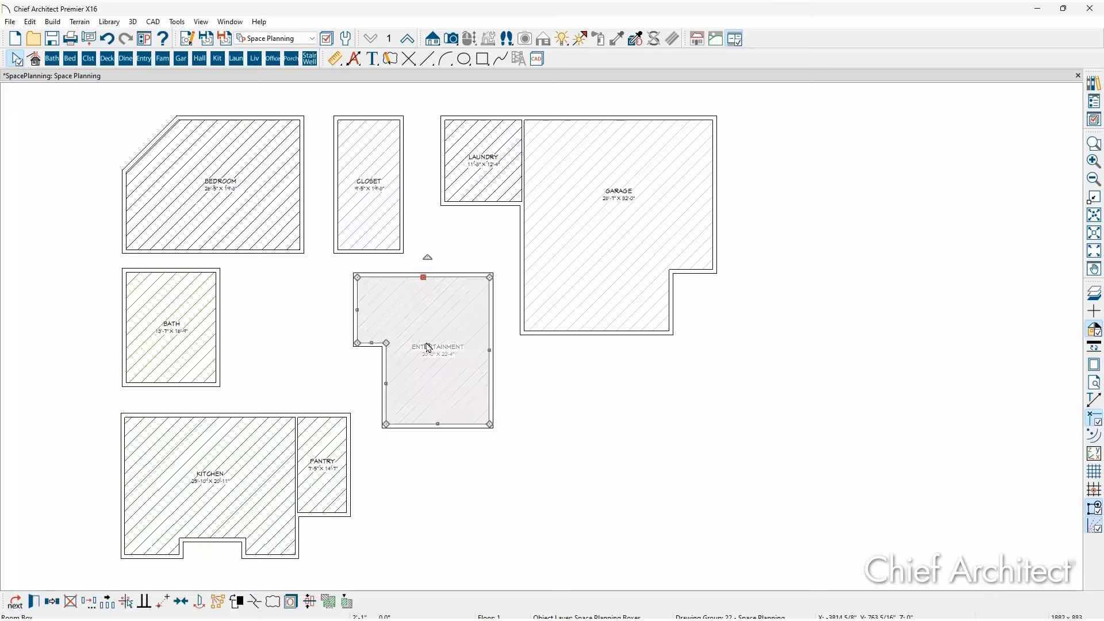
drag(425, 345, 458, 343)
key(Escape)
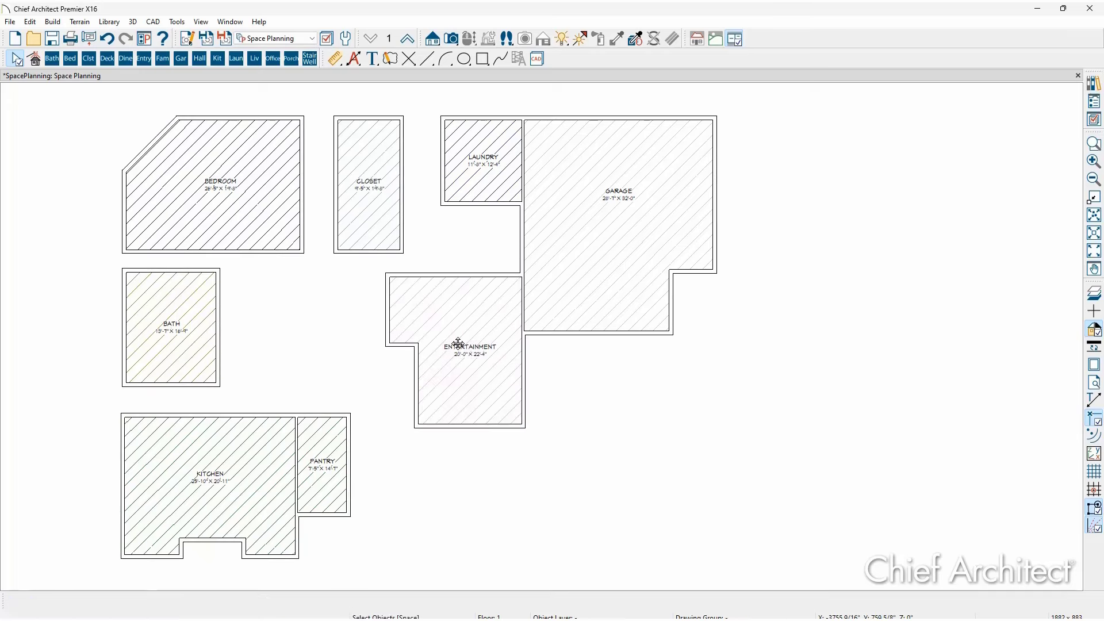
click(207, 329)
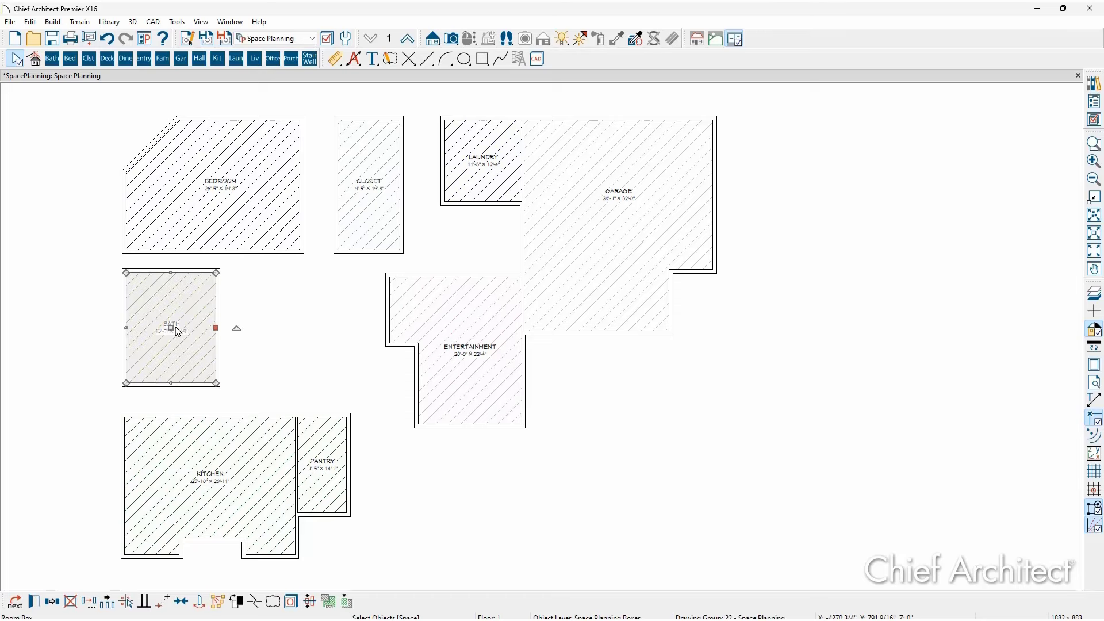
drag(177, 331, 177, 271)
key(Escape)
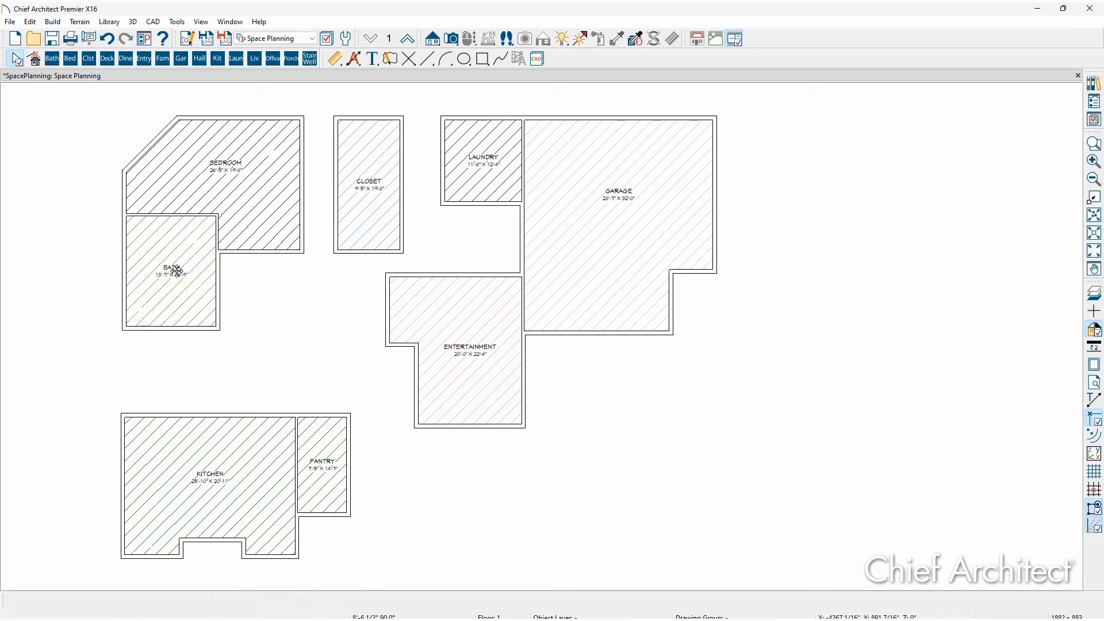
key(F9)
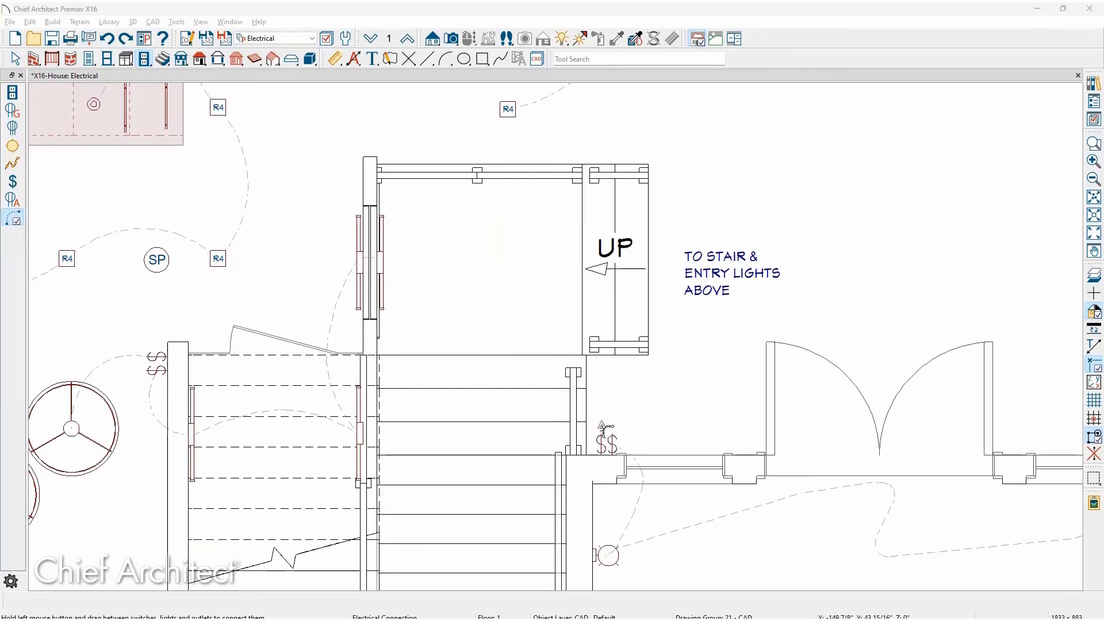
Step: Connect the $$ switch toward the stair lights, then review Electrical Connection line style and label defaults
drag(604, 429, 708, 290)
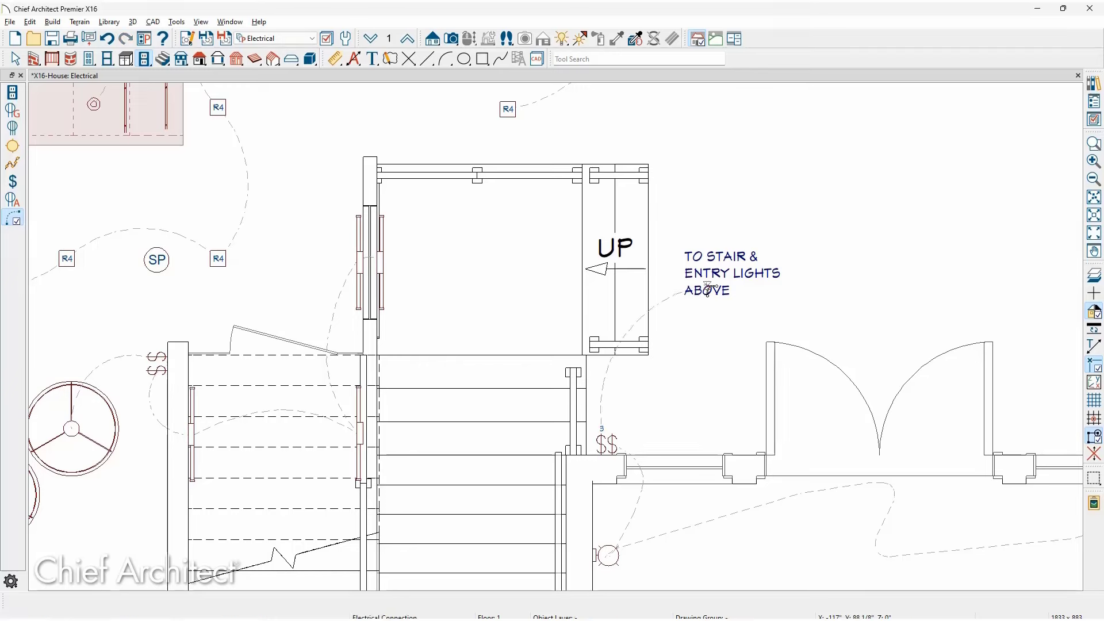
key(space)
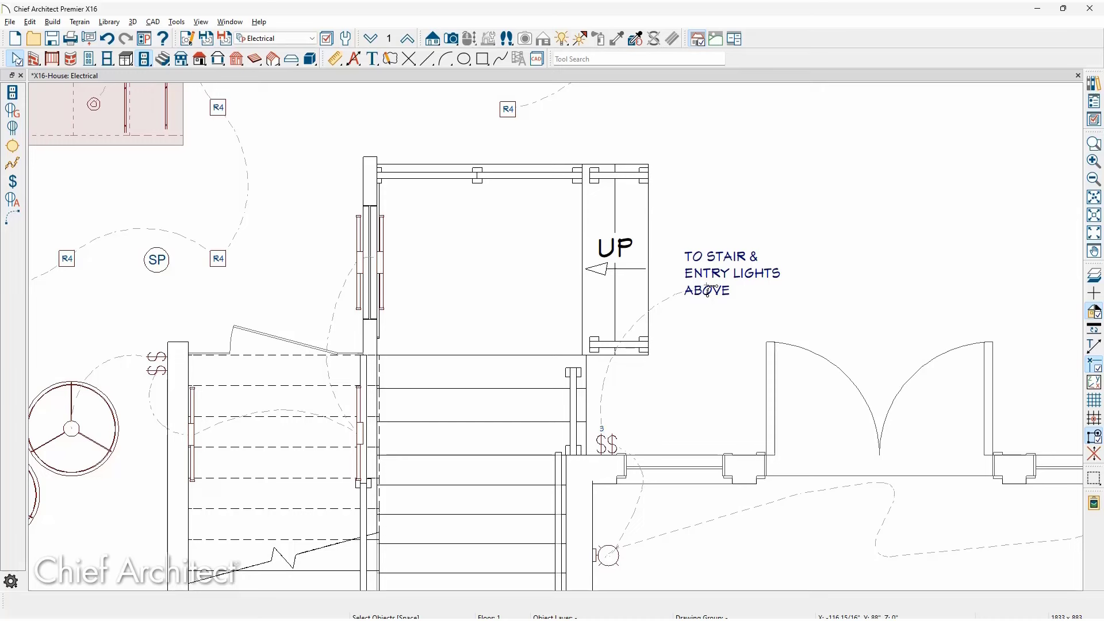
key(ctrl+d)
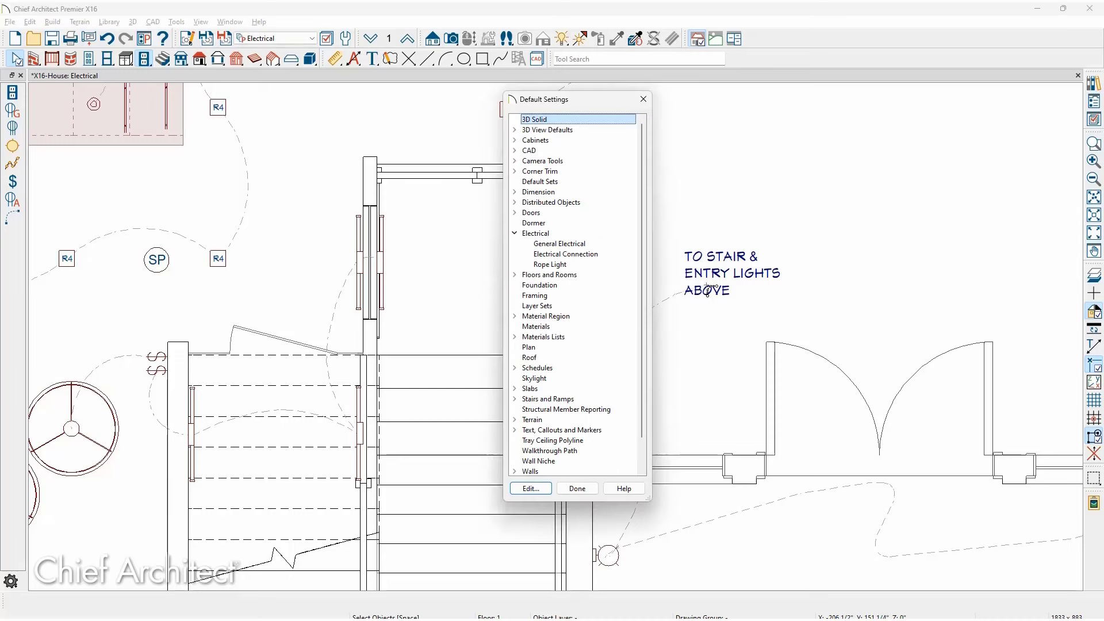
double_click(612, 255)
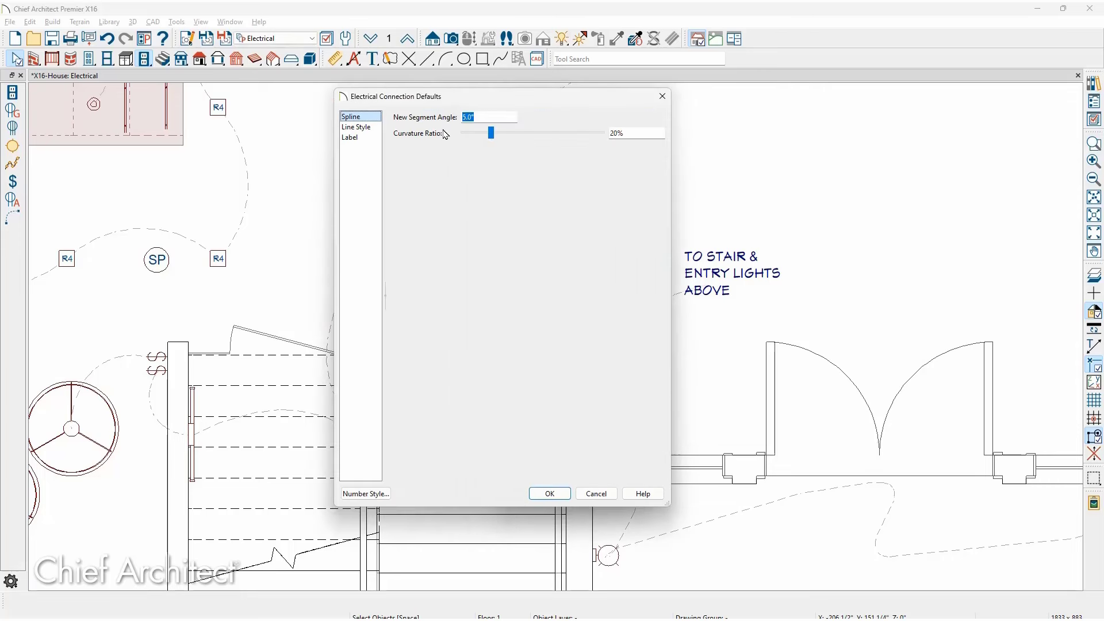
click(371, 127)
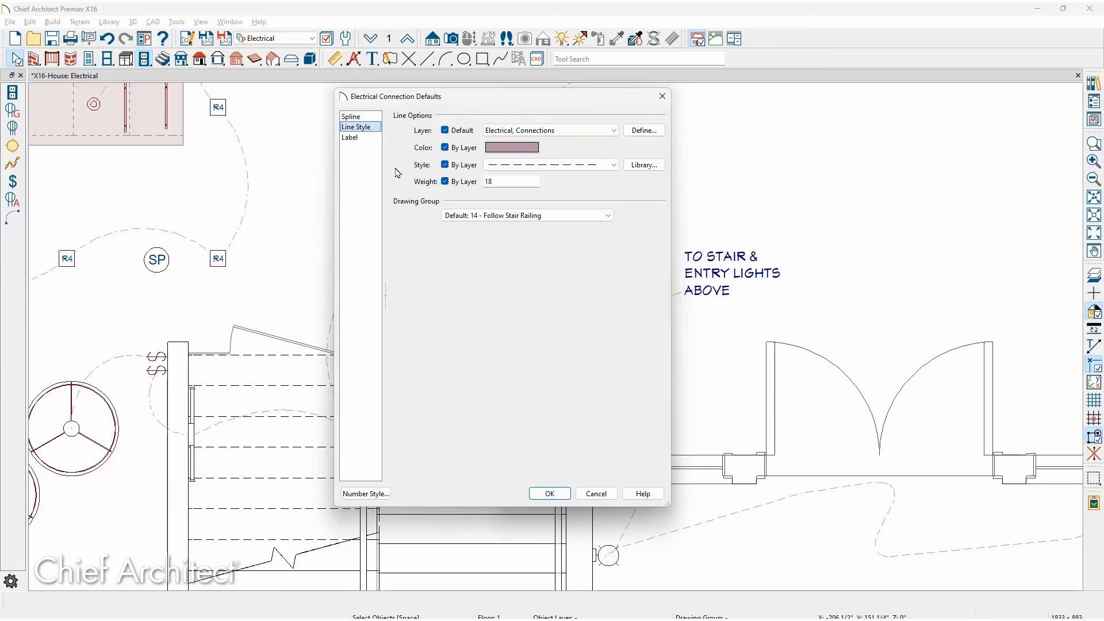
click(369, 140)
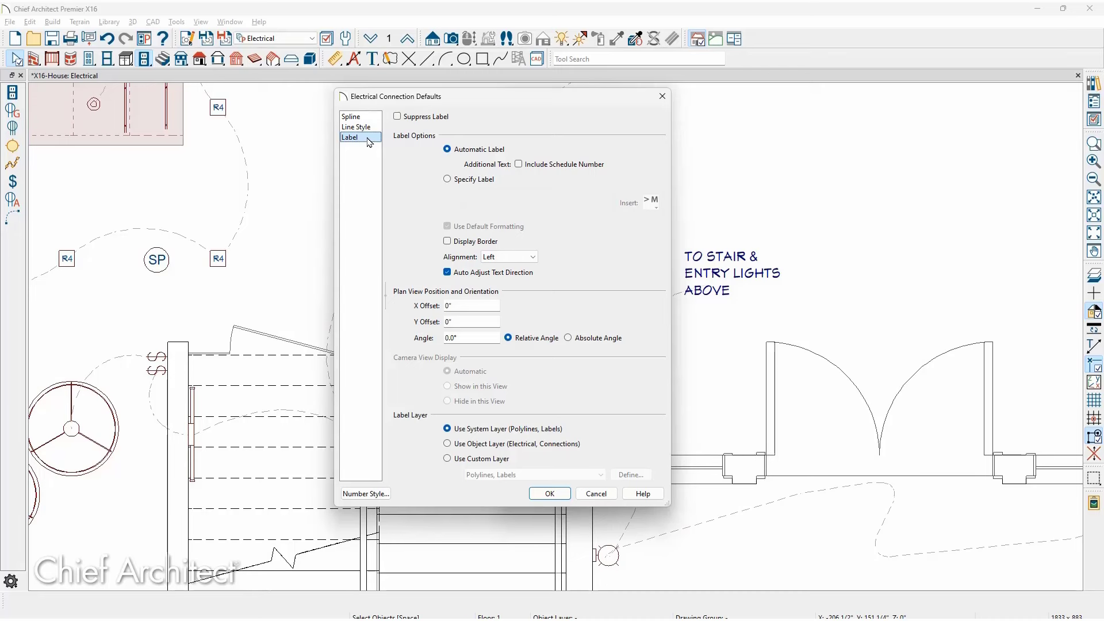
key(Escape)
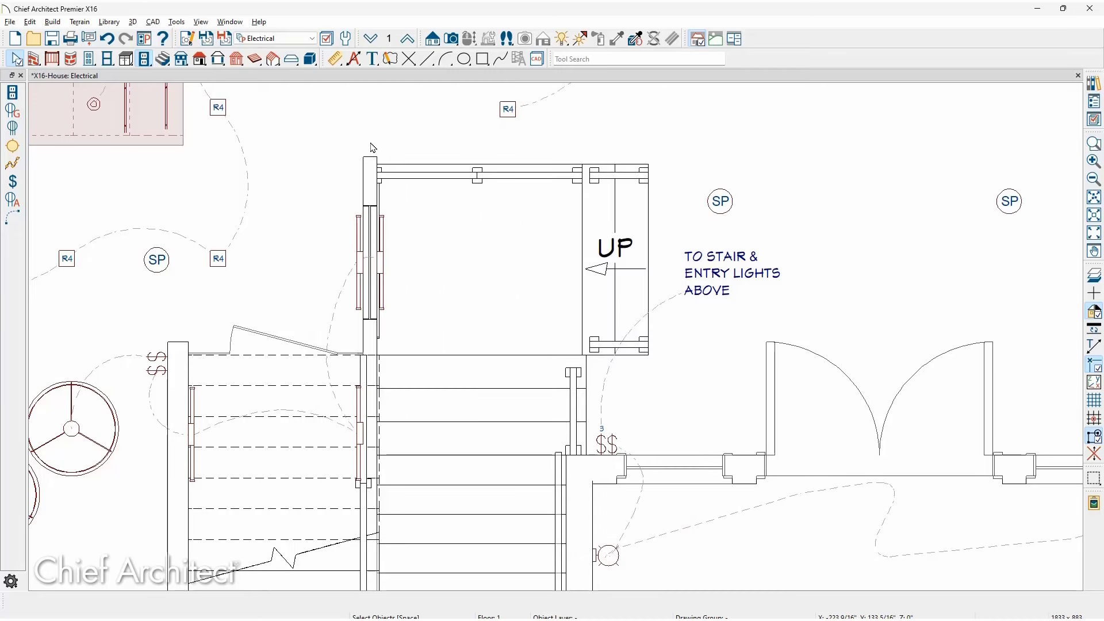
Step: Start the Layer Painter from Tools > Layer Settings
click(179, 25)
mouse_move(187, 36)
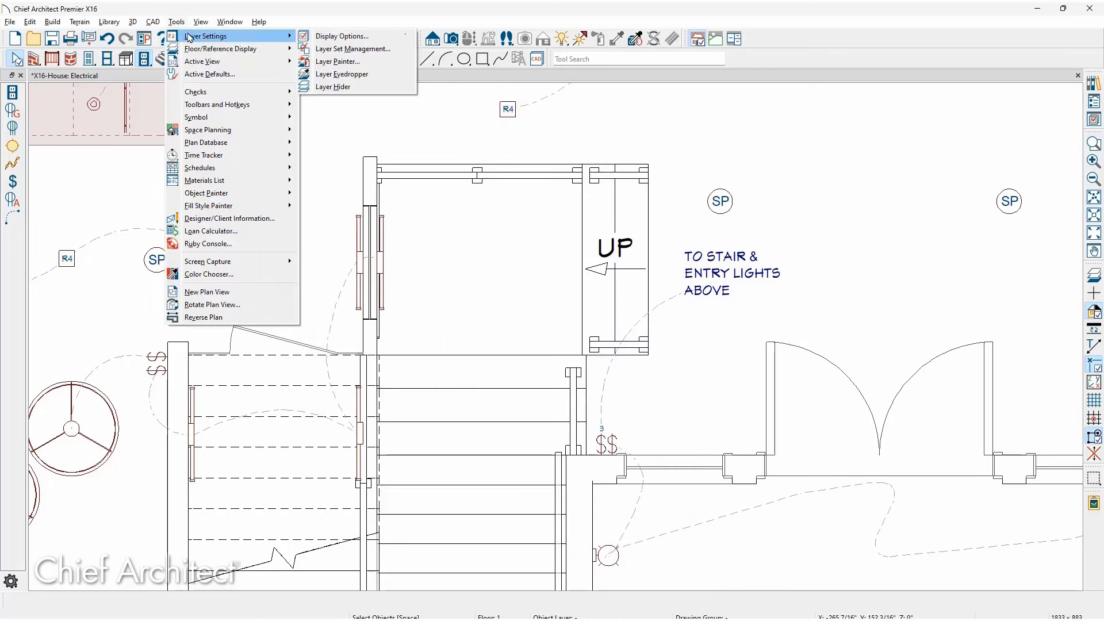
click(348, 65)
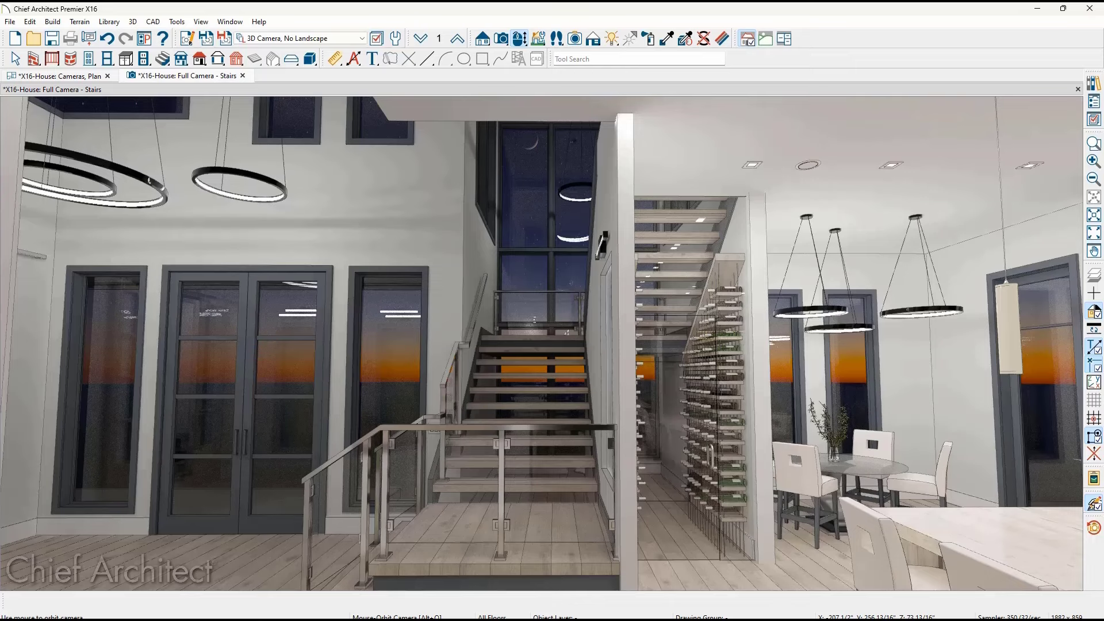
Step: Open the Rendering Technique Options
click(150, 191)
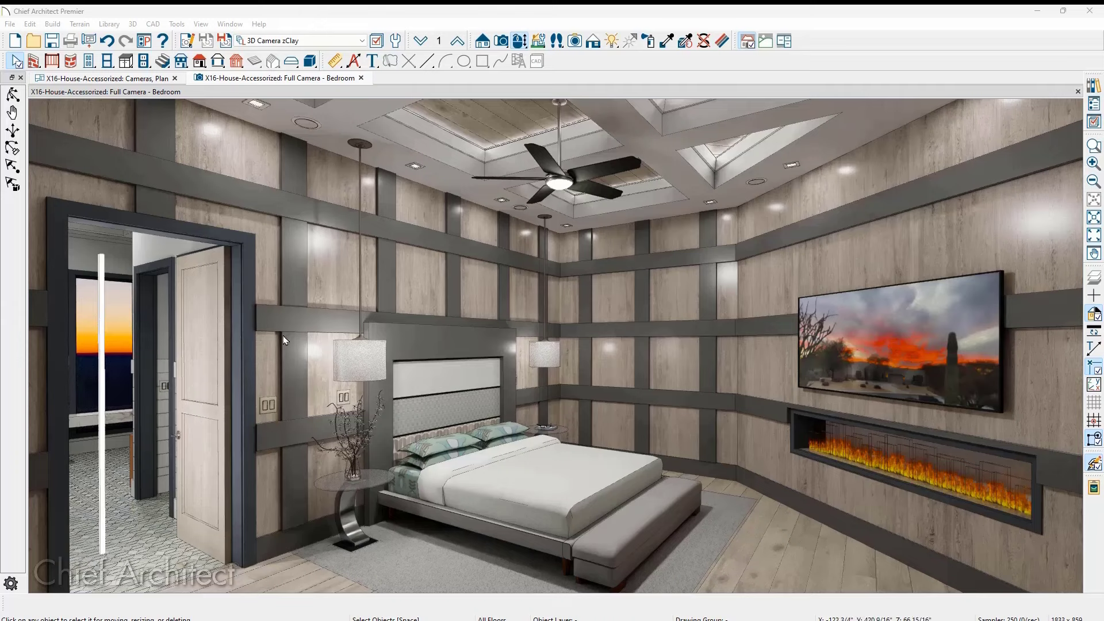
Step: Open the doorway light strip's material and view its Emissive brightness choices
click(100, 415)
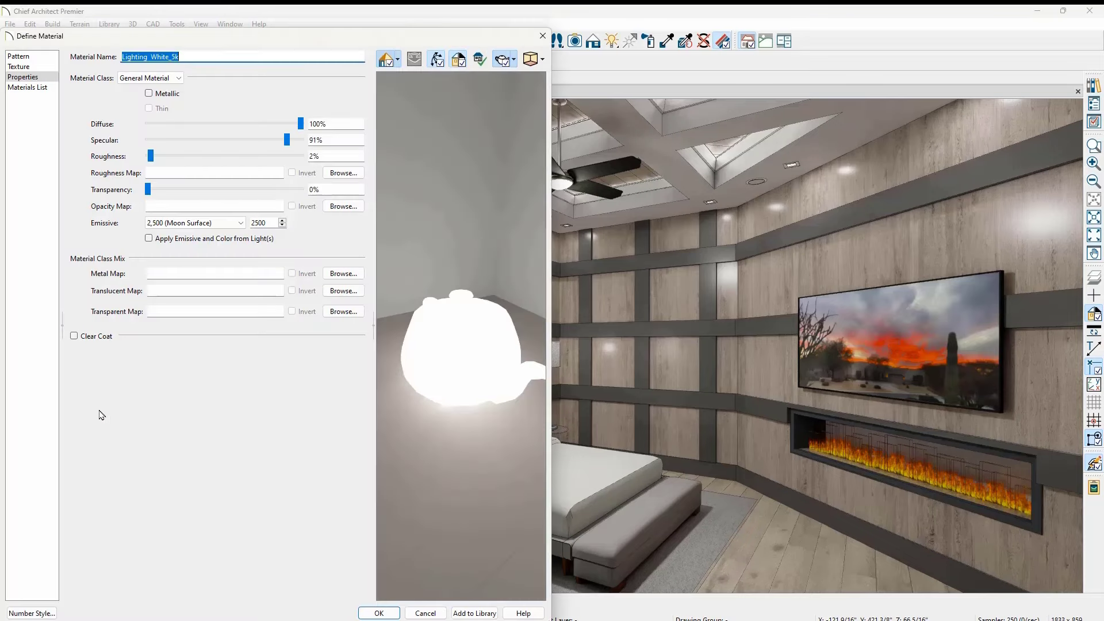
click(239, 226)
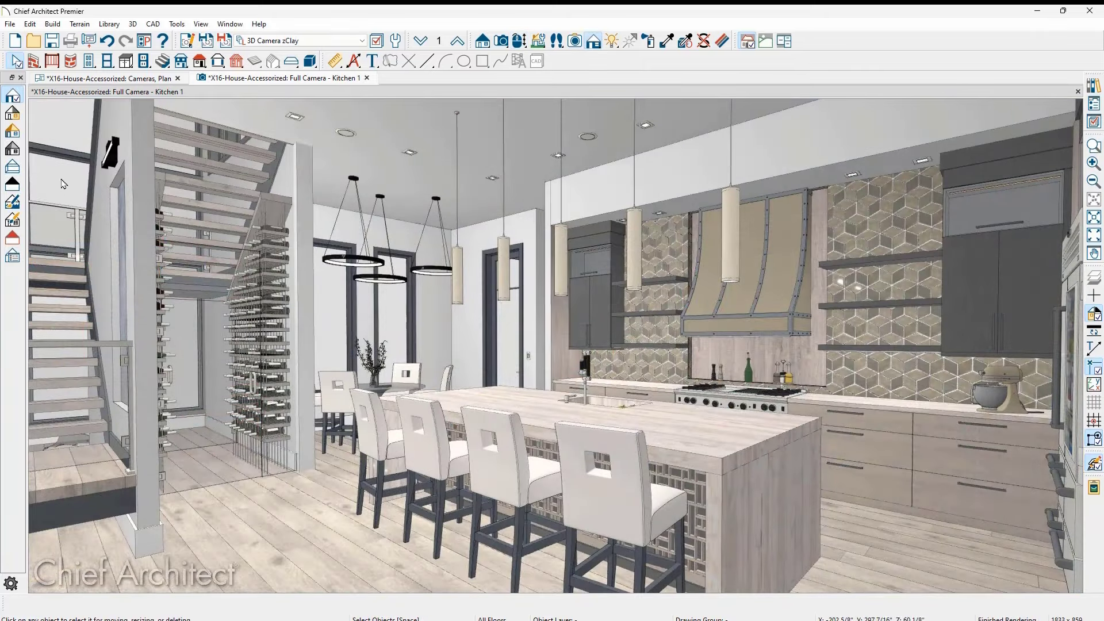
Step: Ray-trace the kitchen, then open the ceiling light's Lighting White diffuser material
click(17, 138)
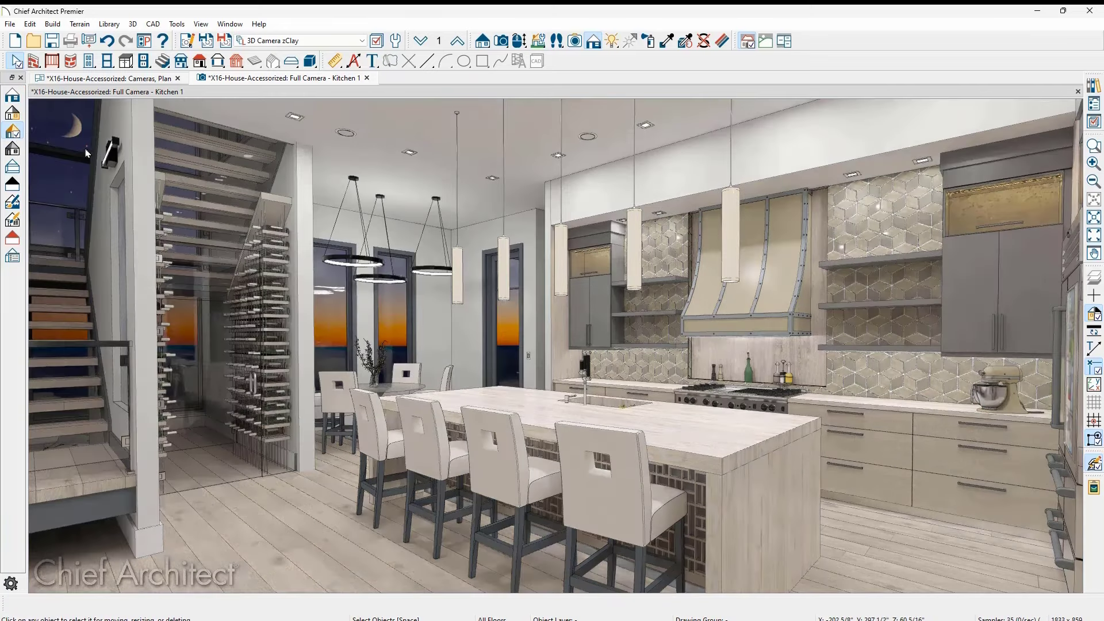
click(294, 119)
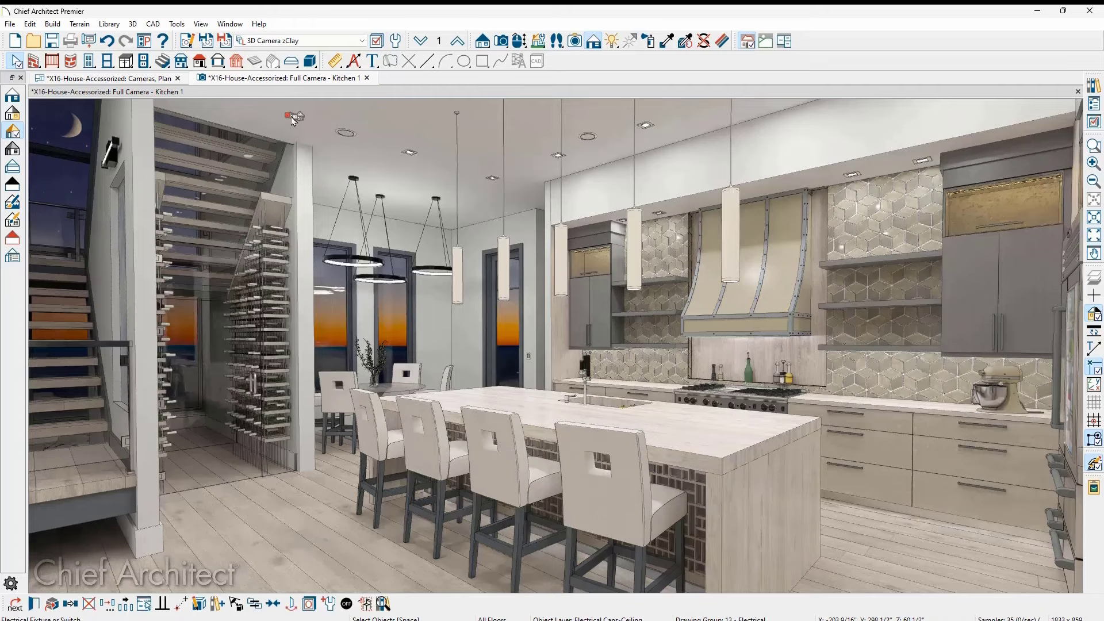
double_click(294, 119)
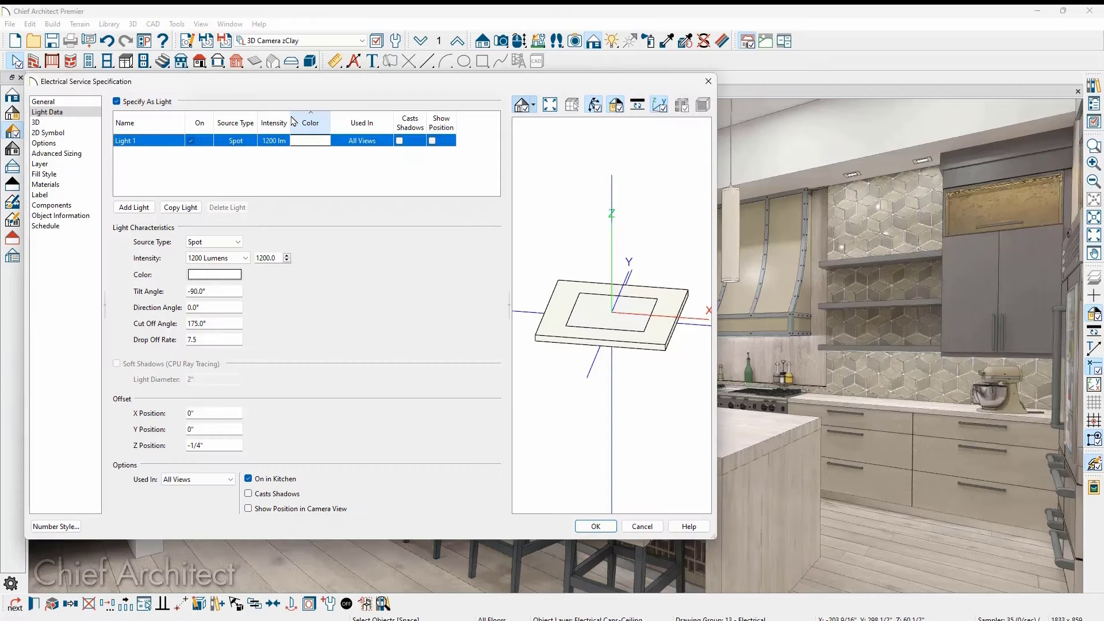
click(76, 189)
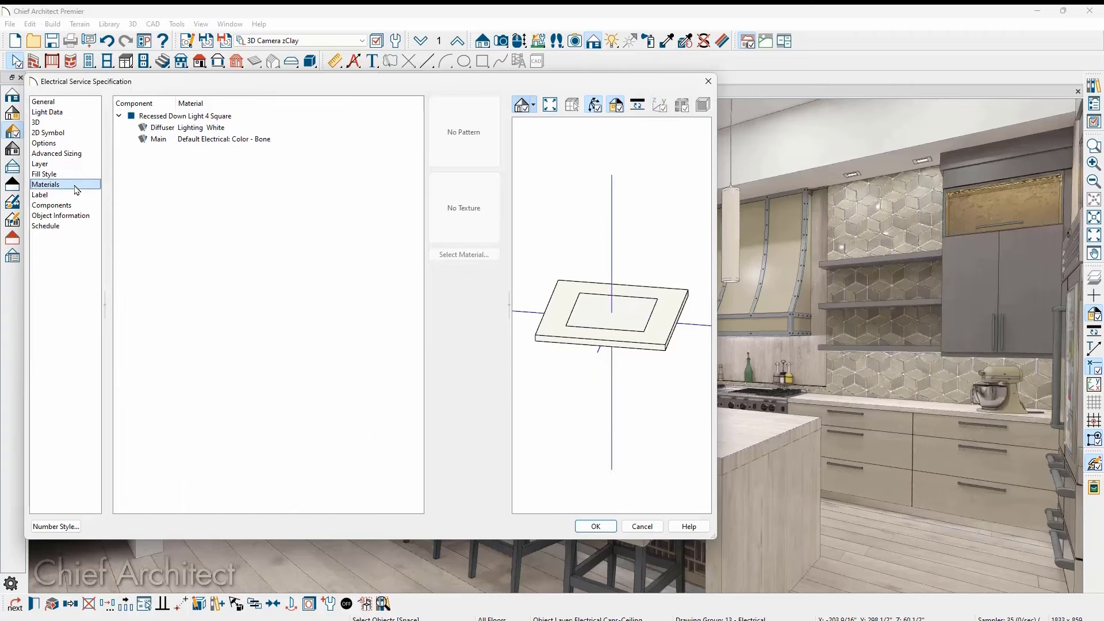
double_click(151, 128)
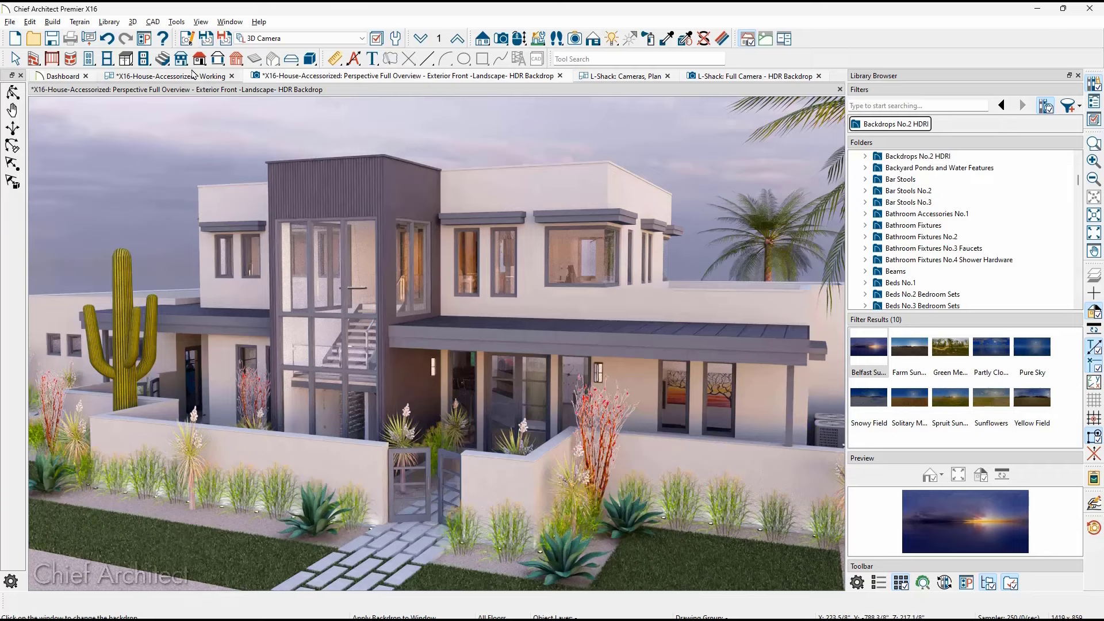
Step: Light the camera view only from the HDR backdrop, then rotate the spherical sky behind the house
click(187, 39)
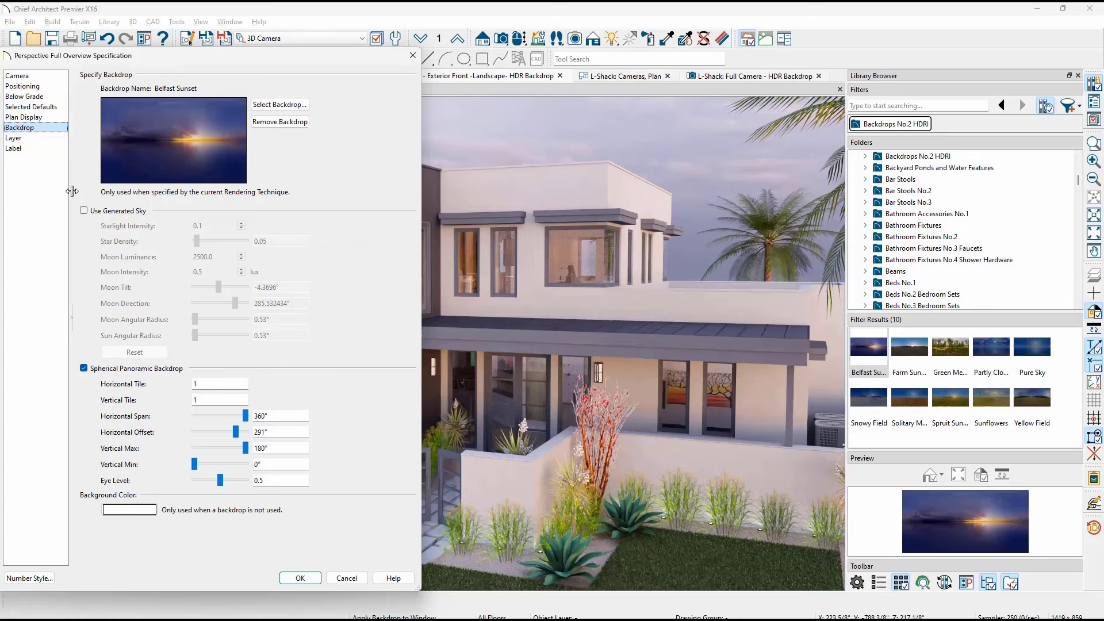
click(20, 76)
click(268, 168)
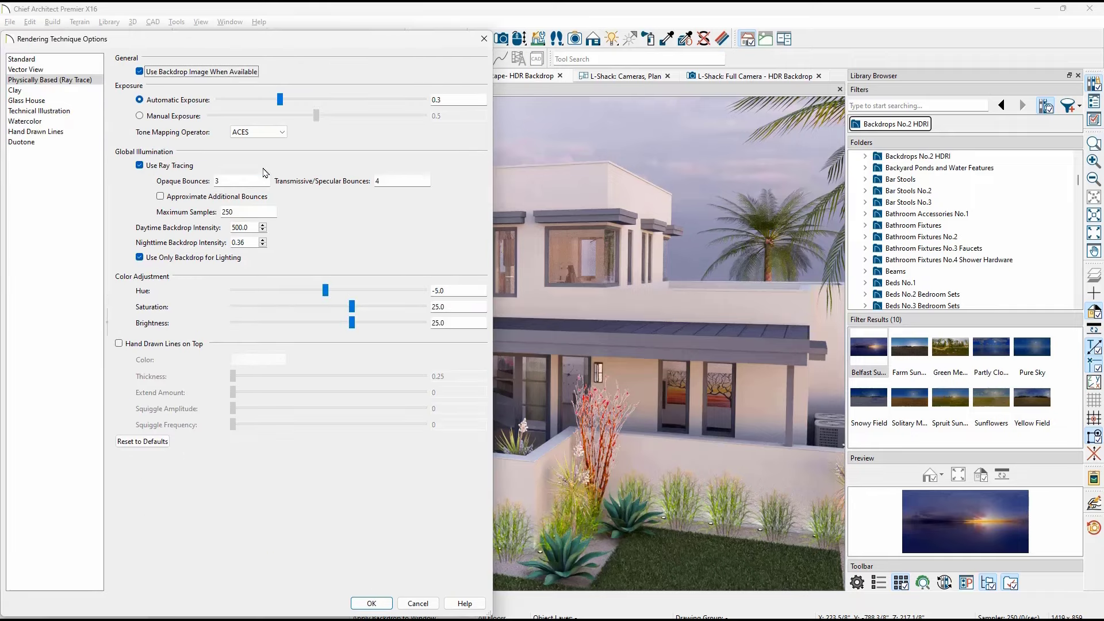
click(158, 260)
key(Return)
key(Return)
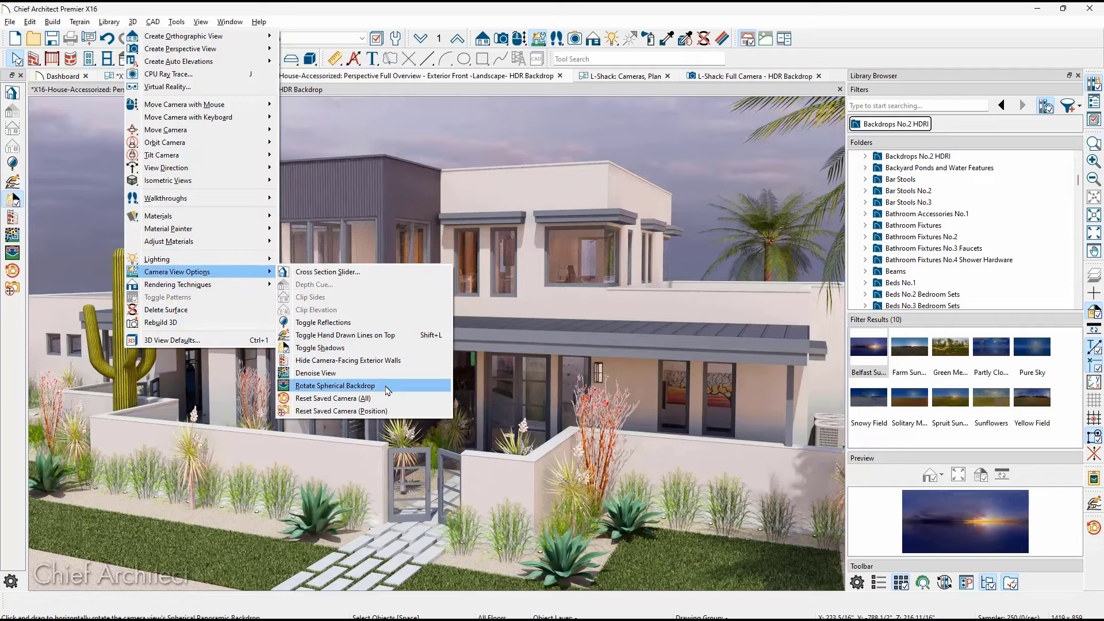
click(387, 390)
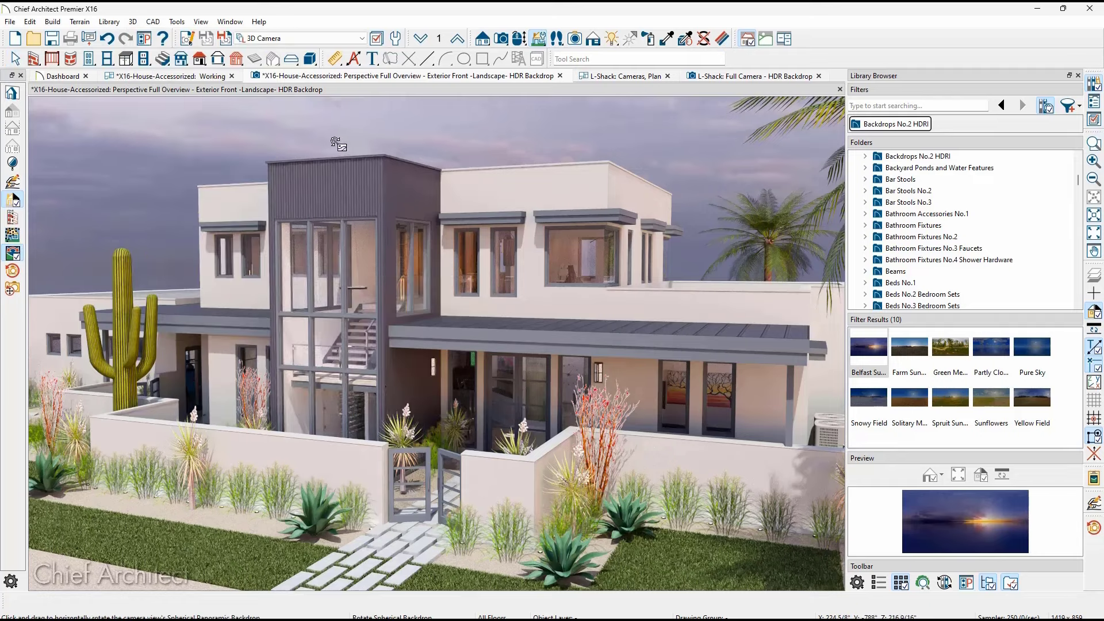
drag(345, 145, 799, 173)
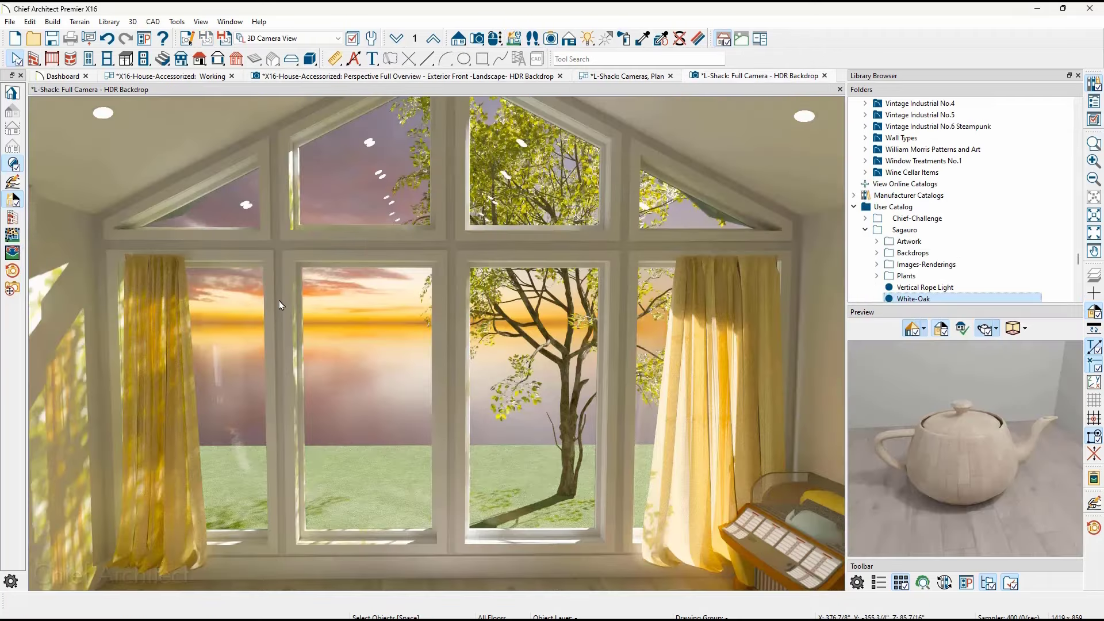
Step: Export the L-Shack view as 4096×2048 panorama L-Shack2.hdr, also saving it as a backdrop
key(alt+f)
key(e)
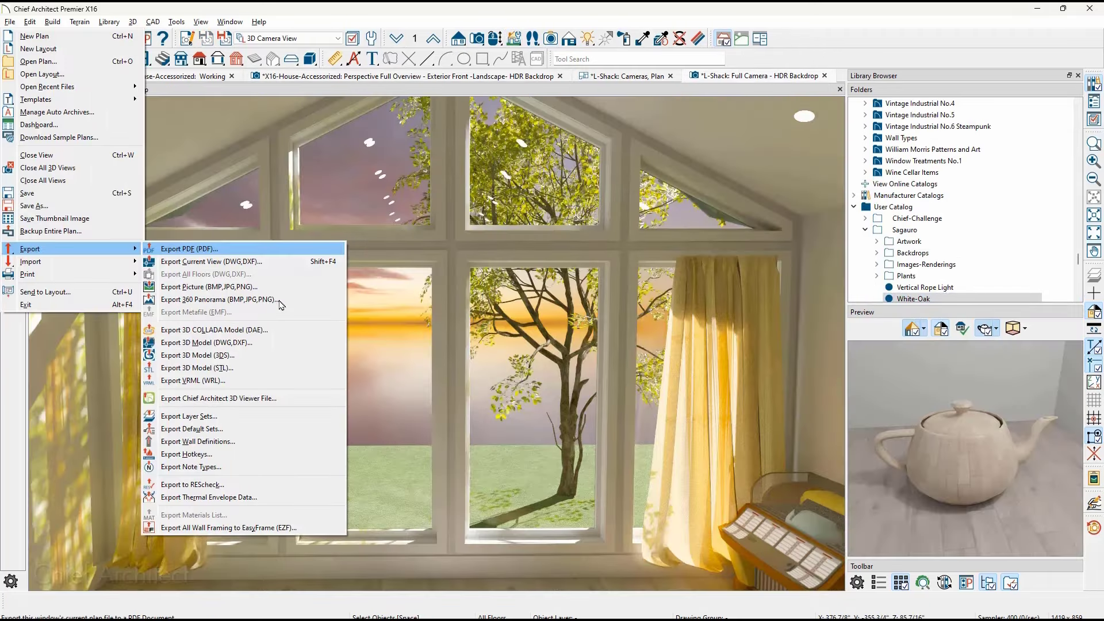
click(281, 300)
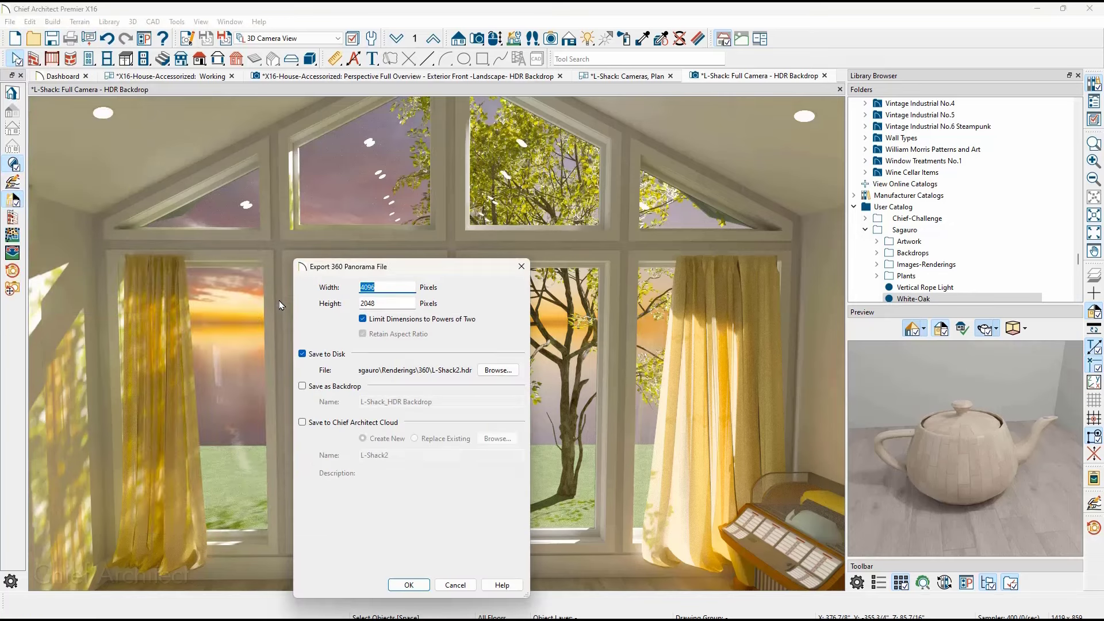
click(316, 388)
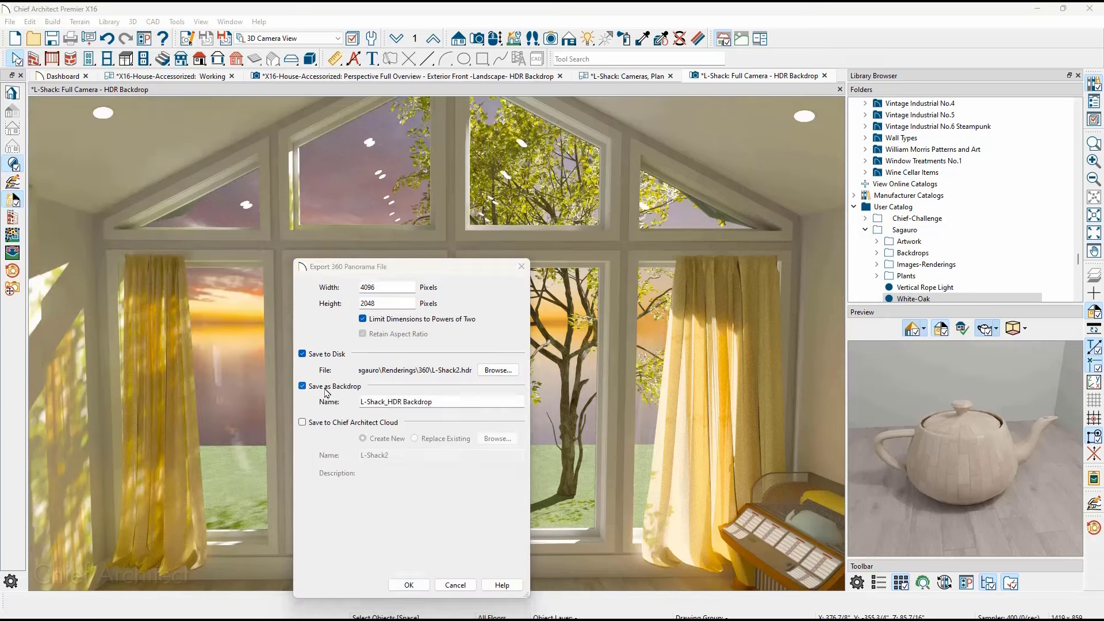
click(483, 373)
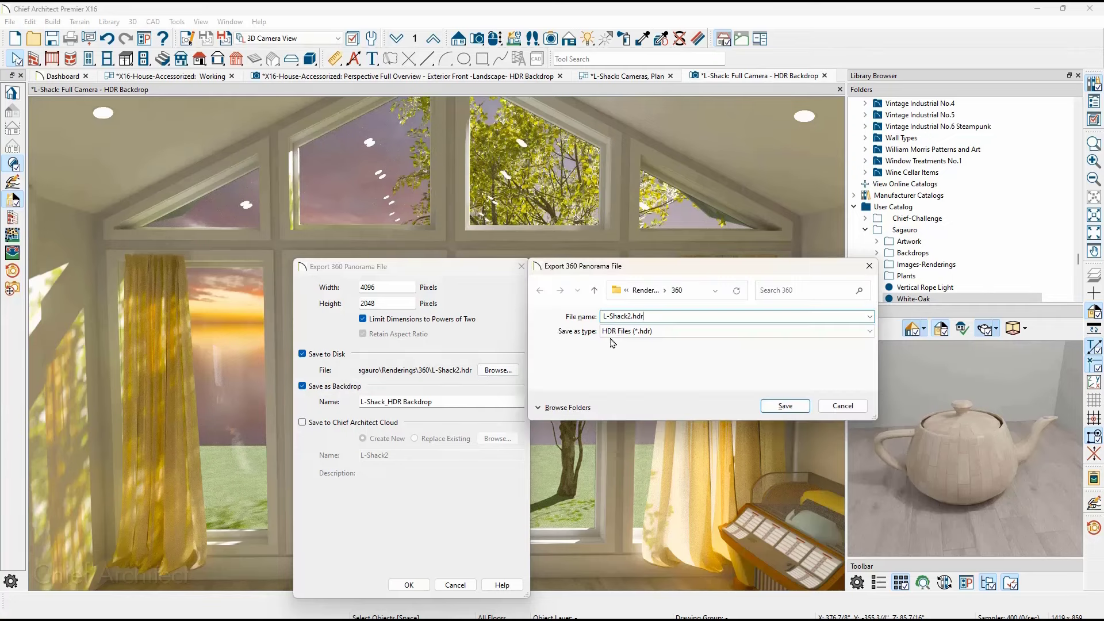
key(Return)
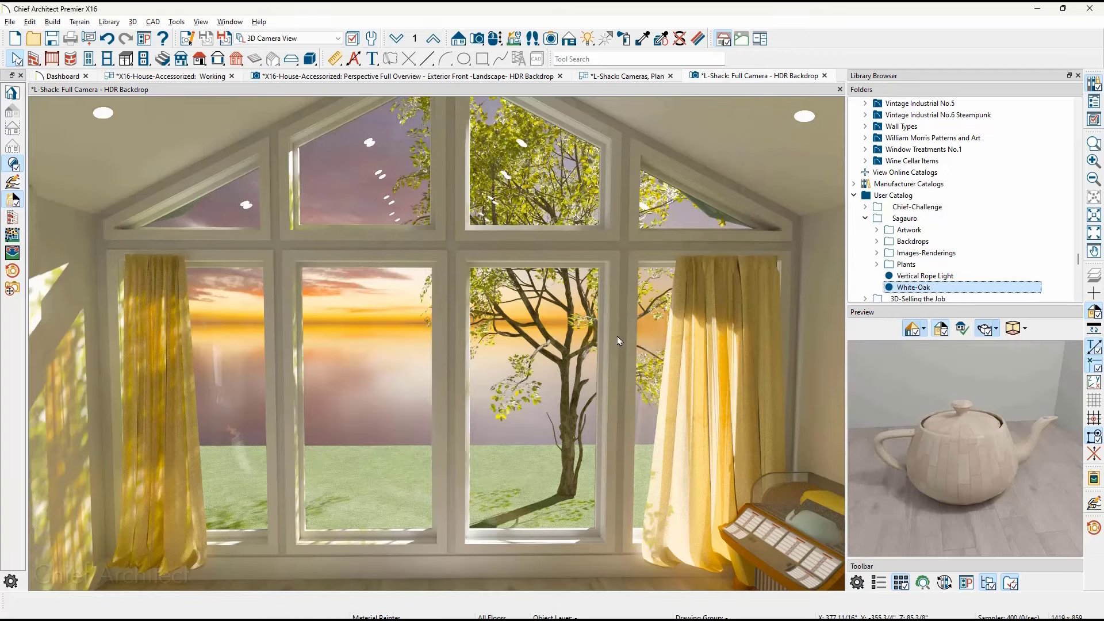
Step: Show the White-Oak teapot preview against L-Shack_HDR Backdrop and orbit around it
click(1025, 329)
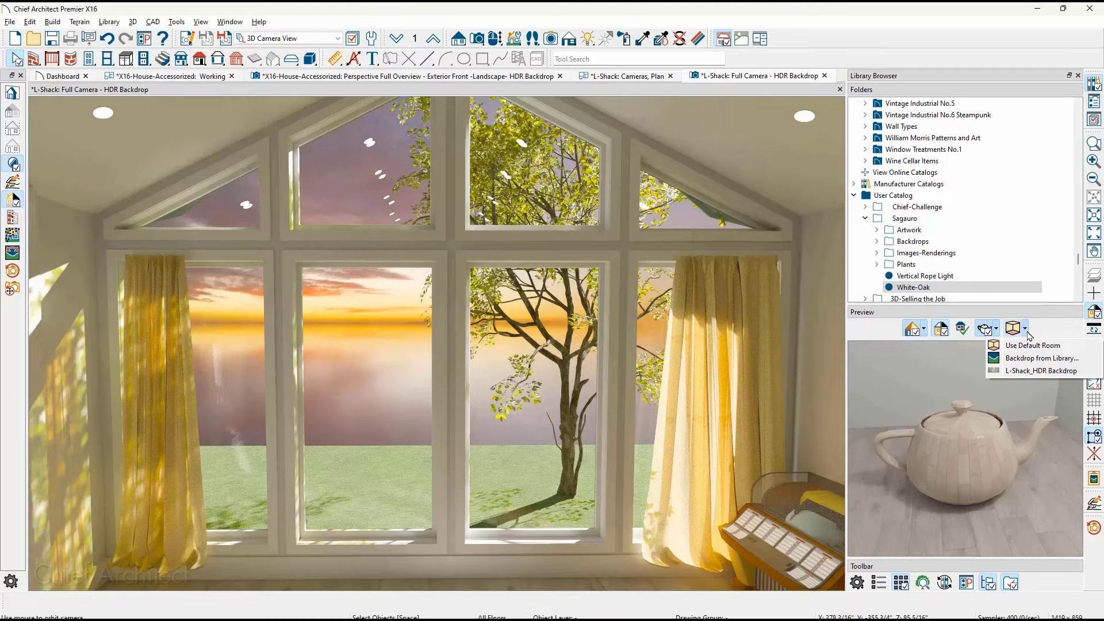
click(1070, 372)
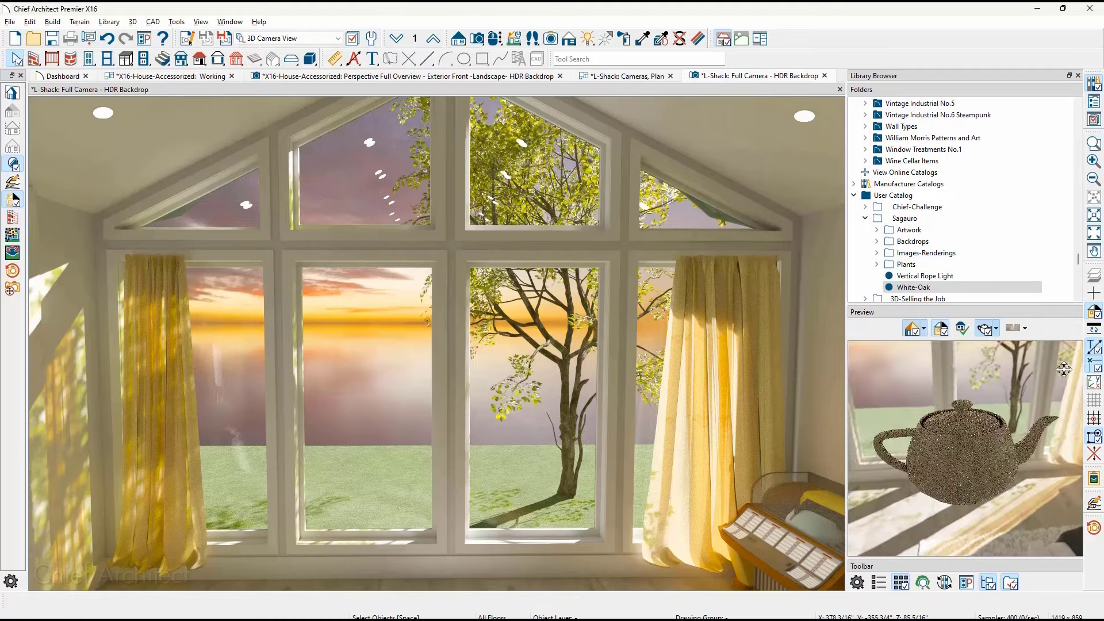
drag(963, 370, 874, 374)
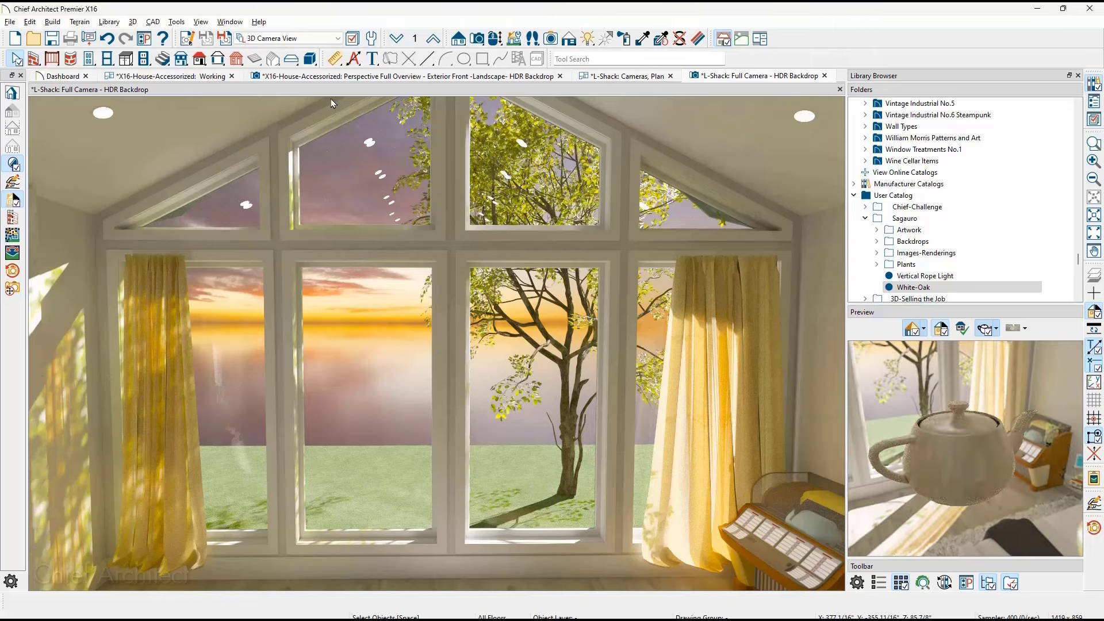
Step: Set the Material Previews Backdrop Effect preference to Blurred
click(145, 40)
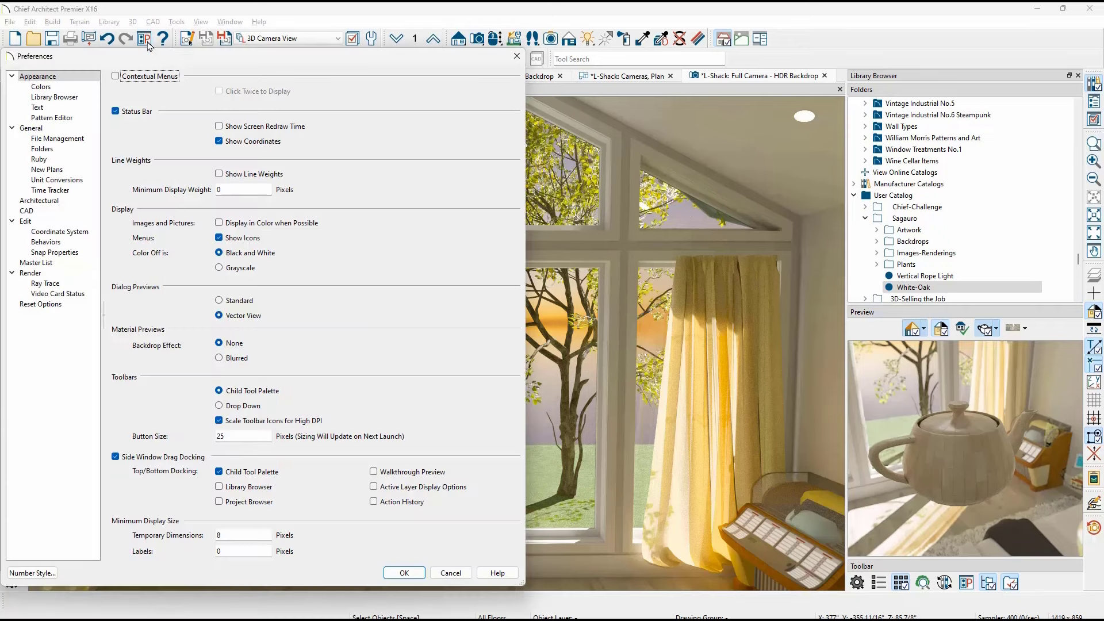
click(219, 359)
key(Return)
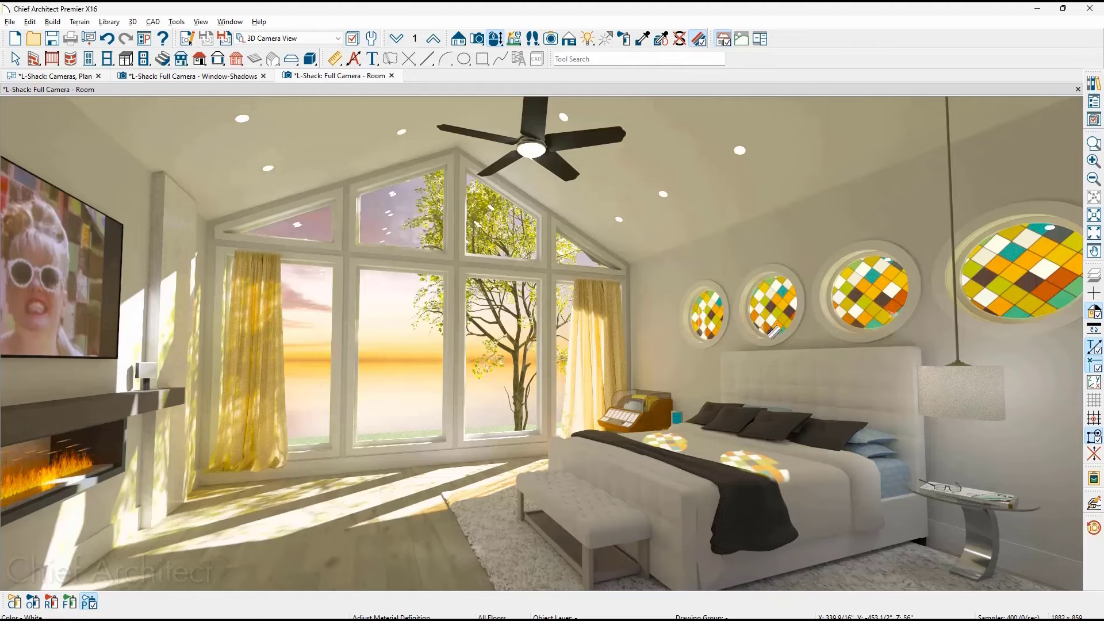
Step: Check Thin in the Define Material properties of the round windows' Diamond Grid Art Glass material
click(774, 315)
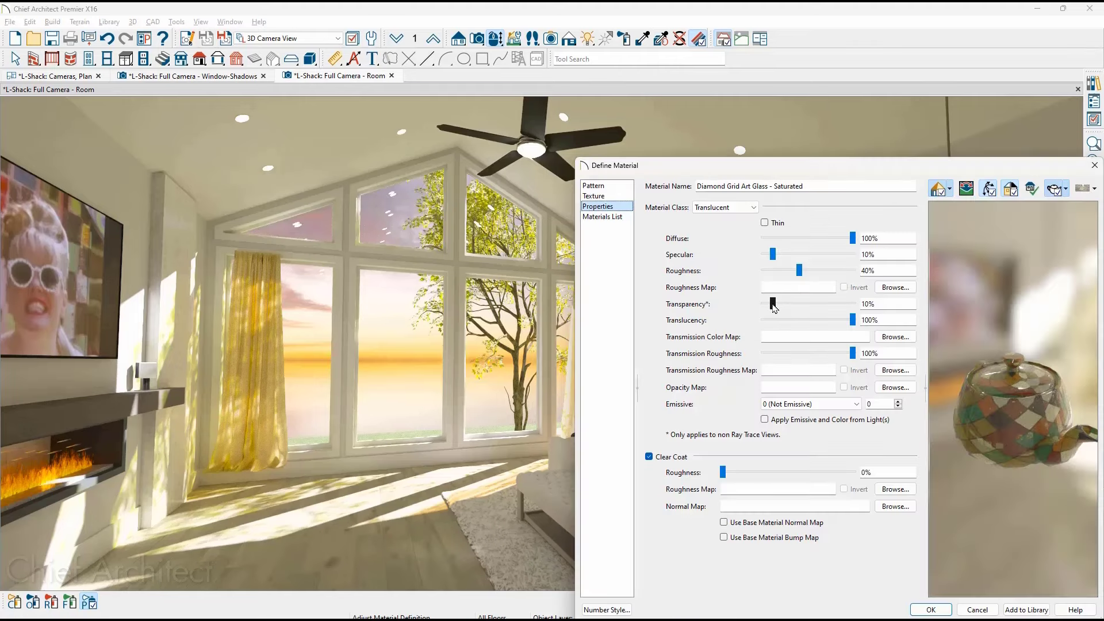
click(765, 224)
key(Tab)
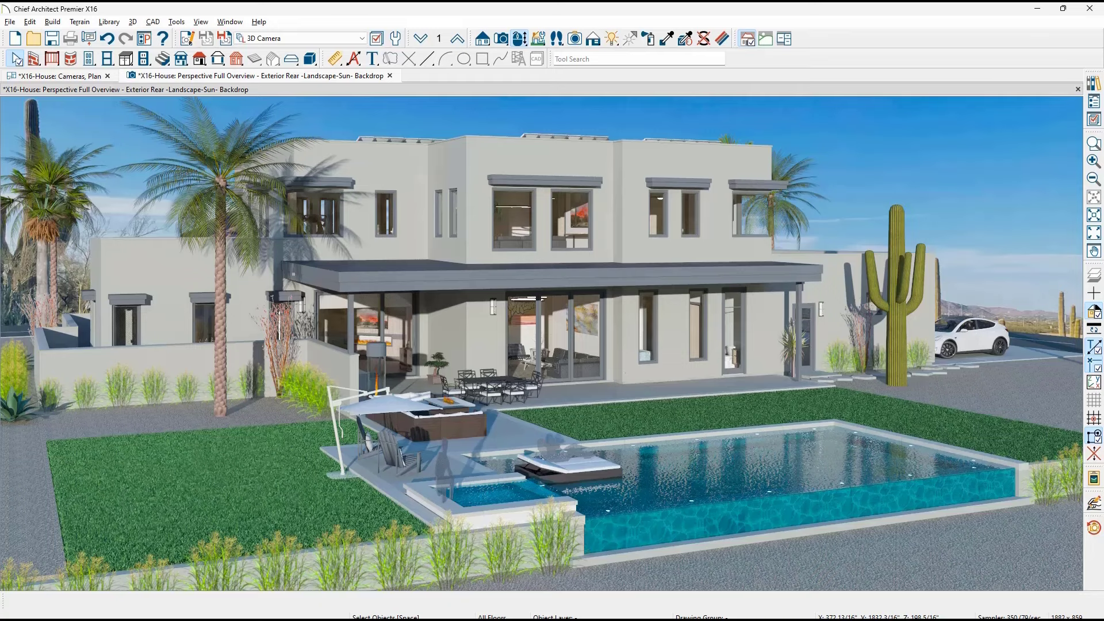
Step: Change the rear camera's Tone Mapping Operator from Hable to ACES
key(ctrl+e)
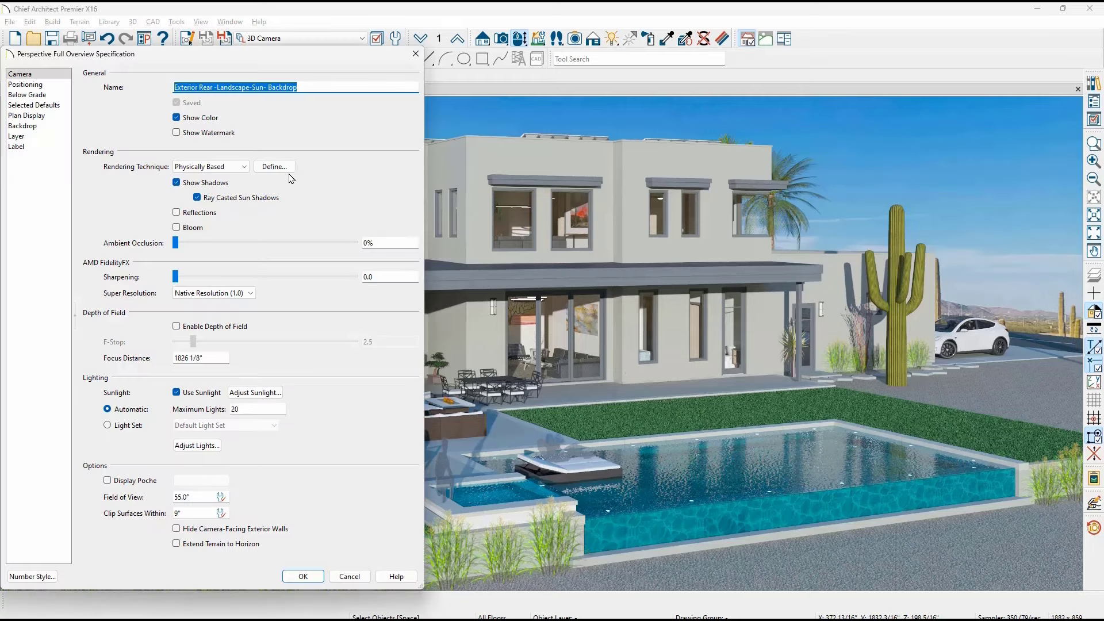
click(286, 171)
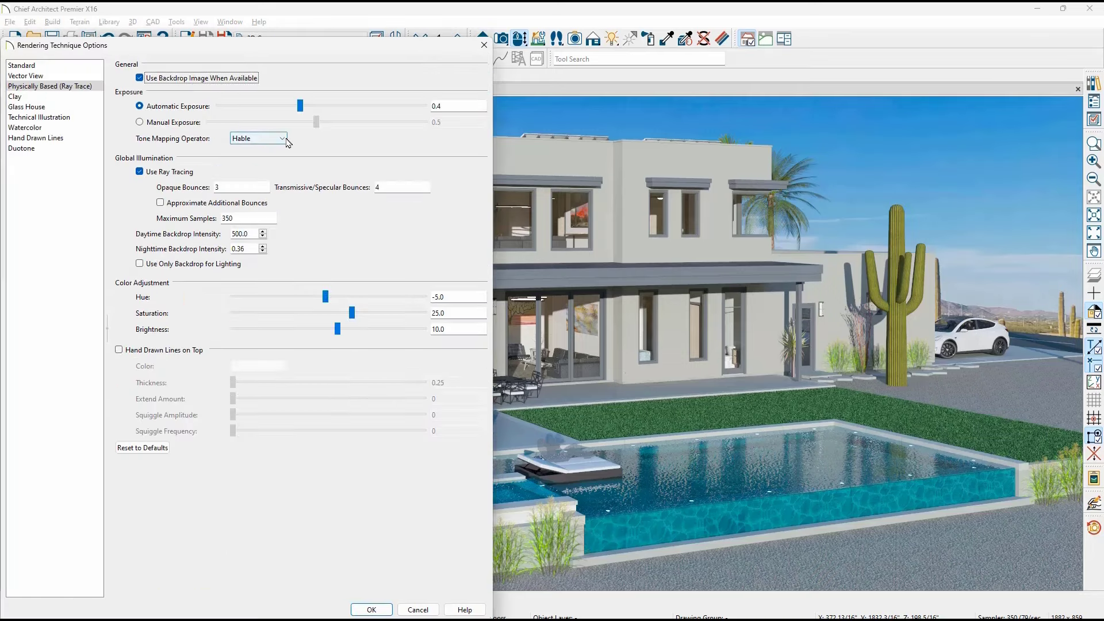
click(285, 140)
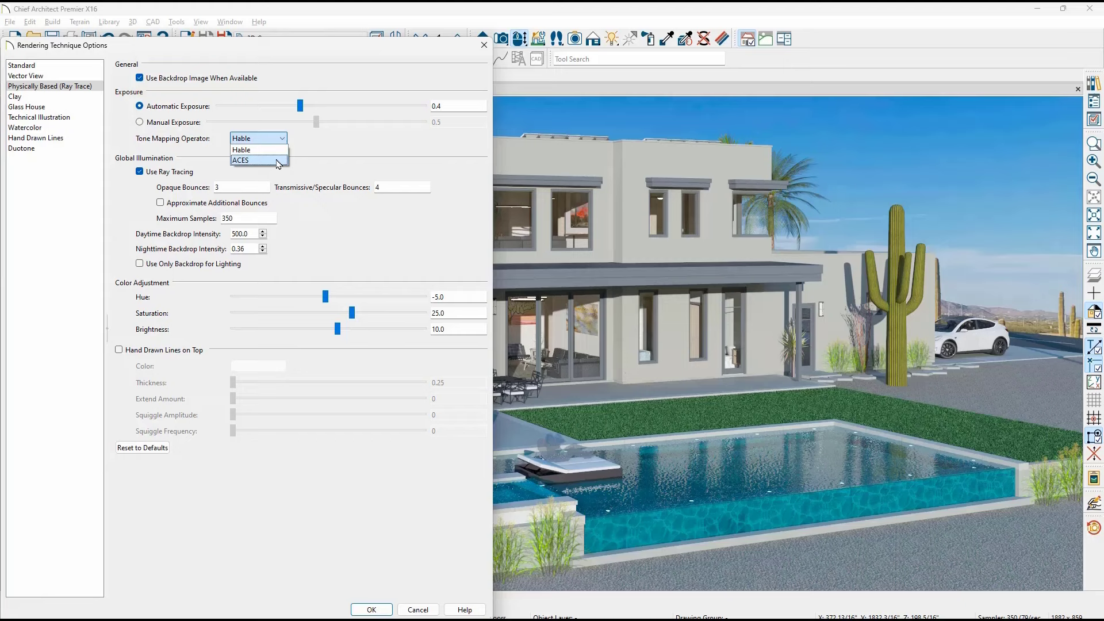
click(279, 162)
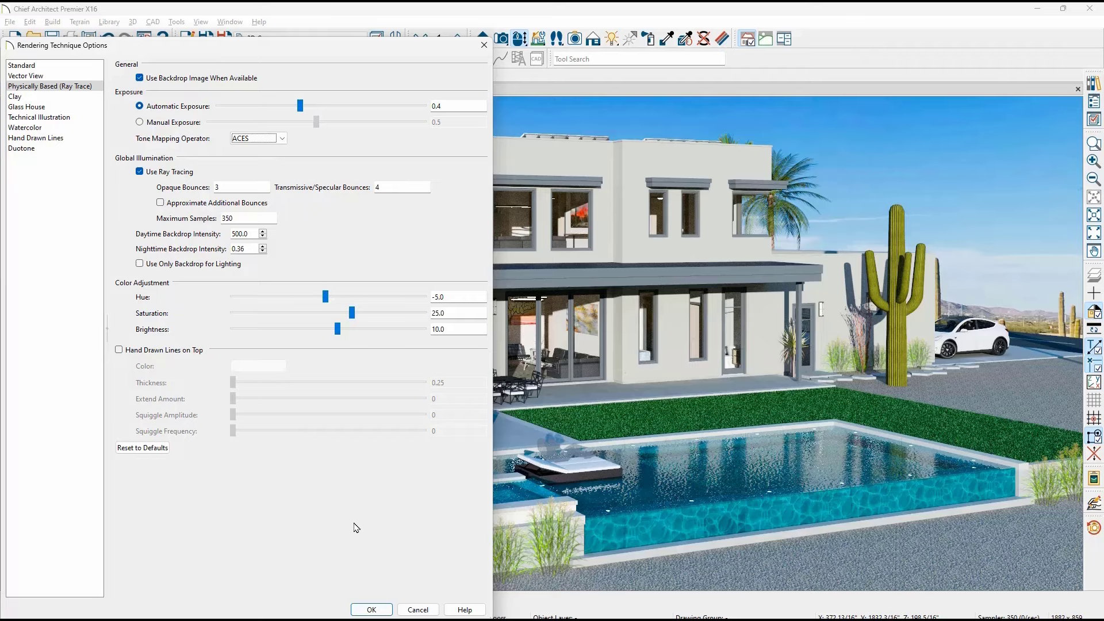
click(360, 608)
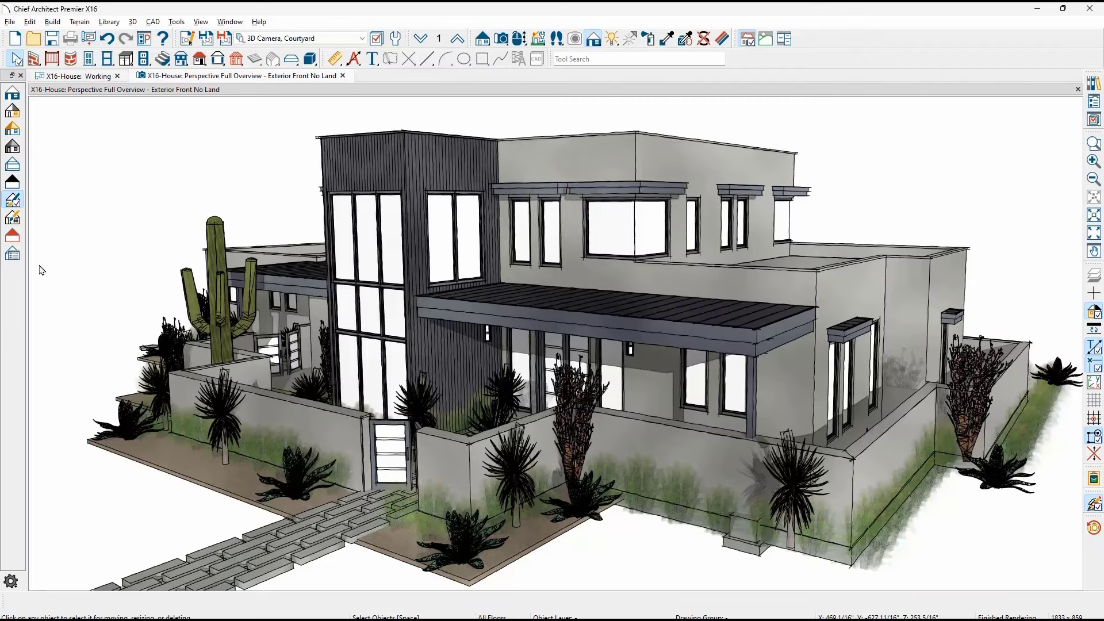
Step: Set Watercolor's Base Technique to Physically Based and enter 56" in the Cross Section Slider
click(12, 255)
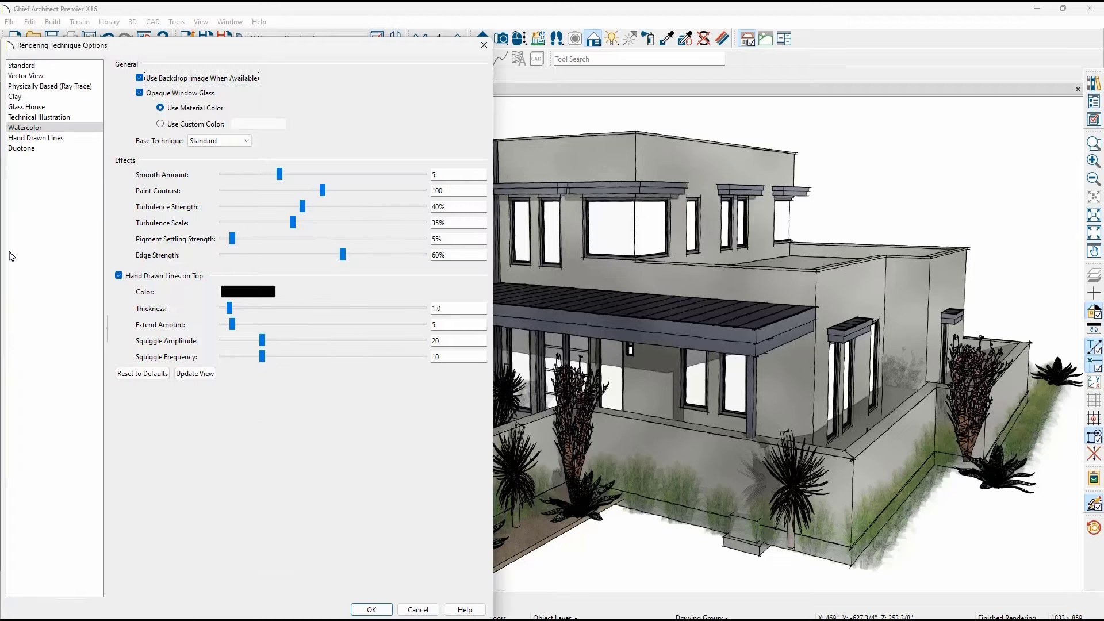
click(207, 144)
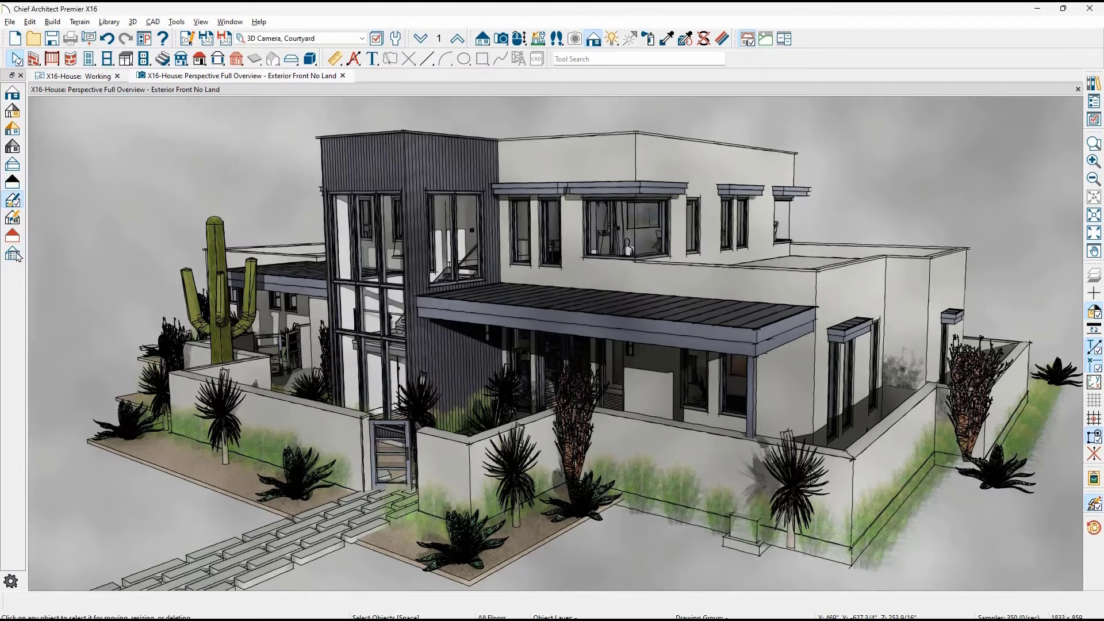
click(12, 255)
click(239, 141)
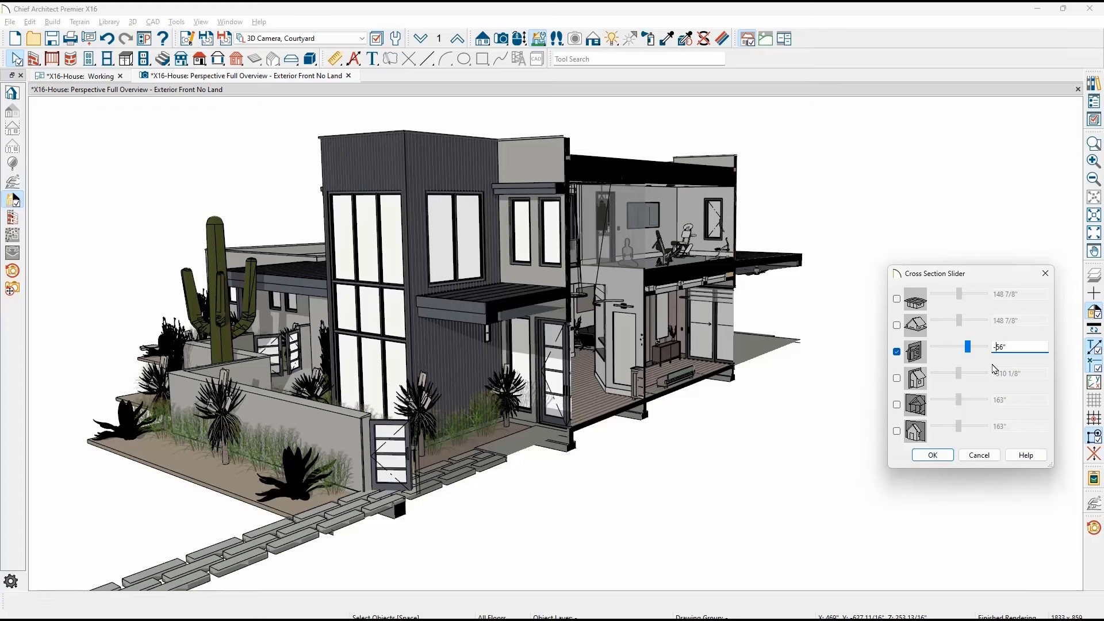
key(BackSpace)
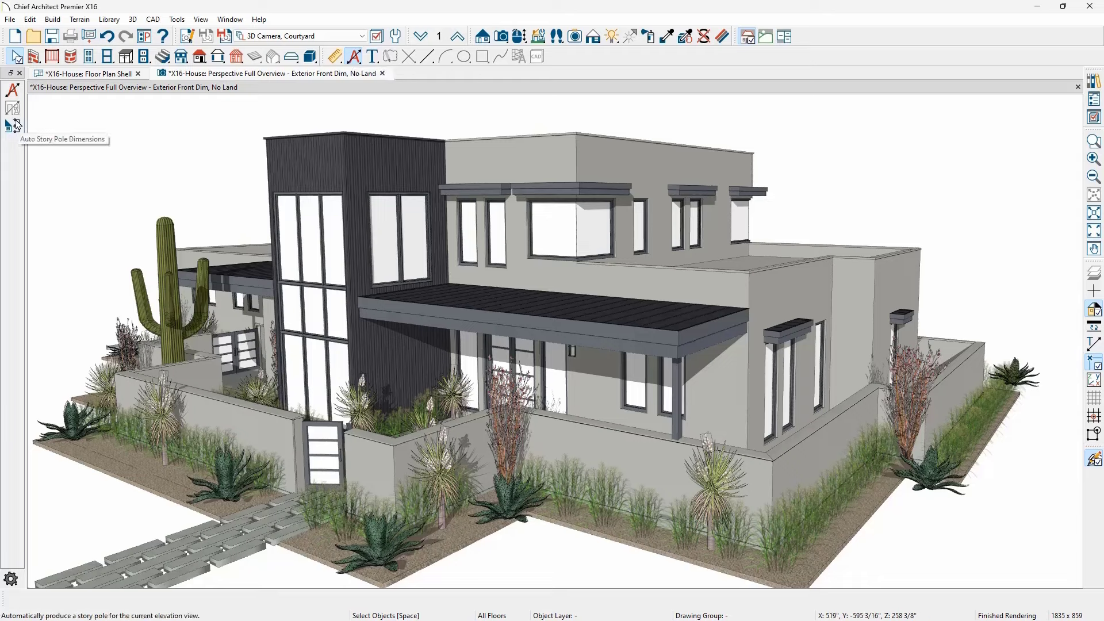
Step: Add Auto Story Pole Dimensions and orbit round to the garage side
click(16, 124)
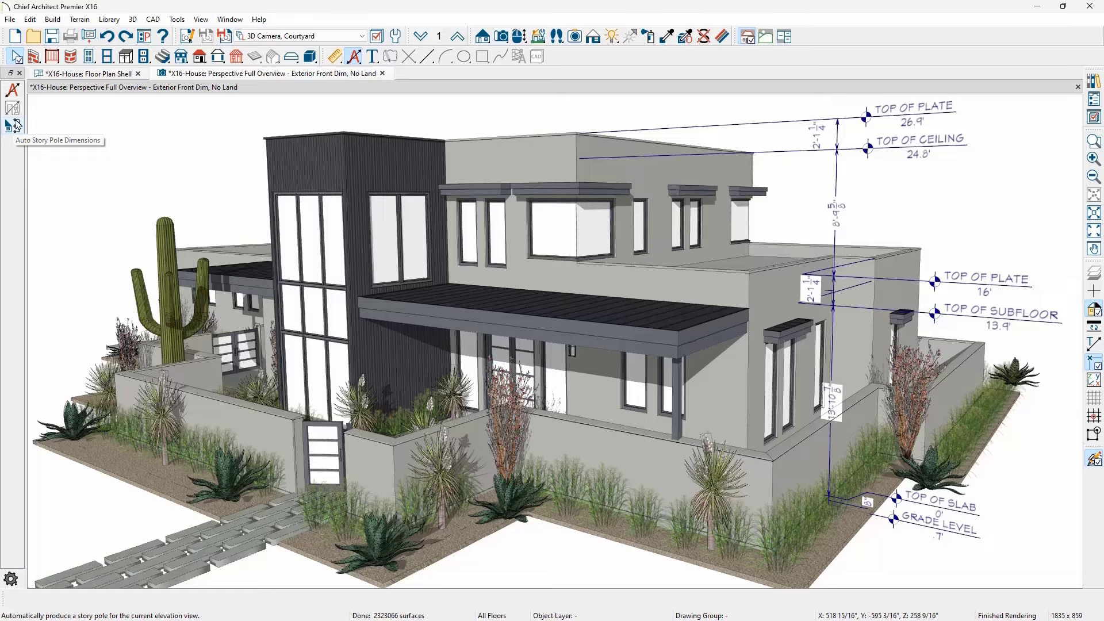
scroll(86, 217, down, 5)
middle_drag(86, 217, 365, 222)
scroll(364, 222, up, 5)
Step: Draw a manual dimension across both garage doors on the garage front
click(336, 57)
click(331, 512)
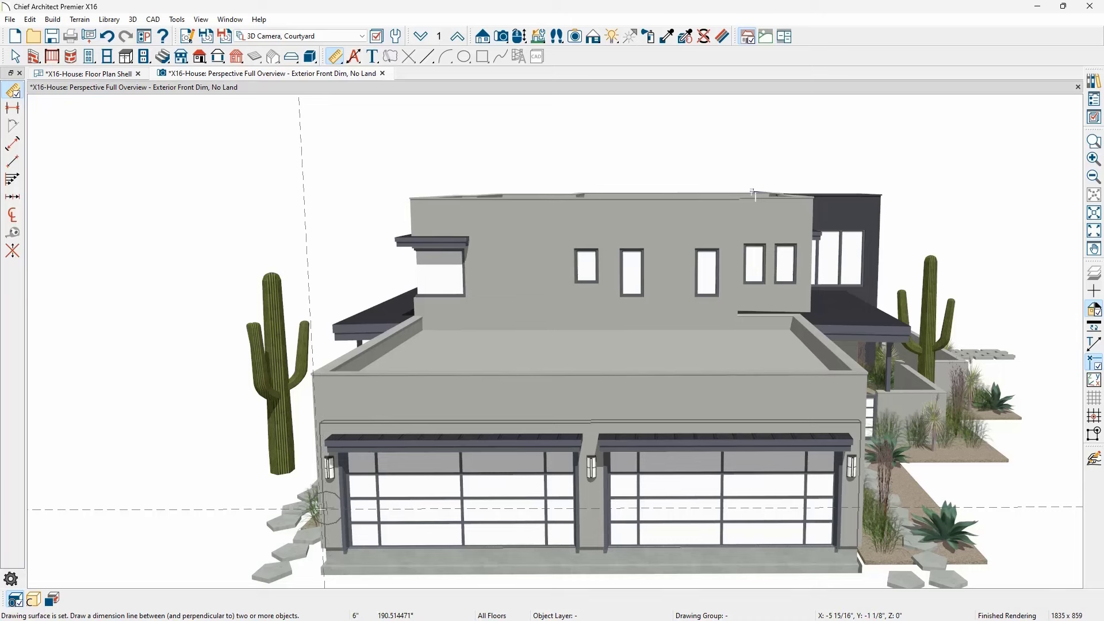
drag(325, 509, 841, 509)
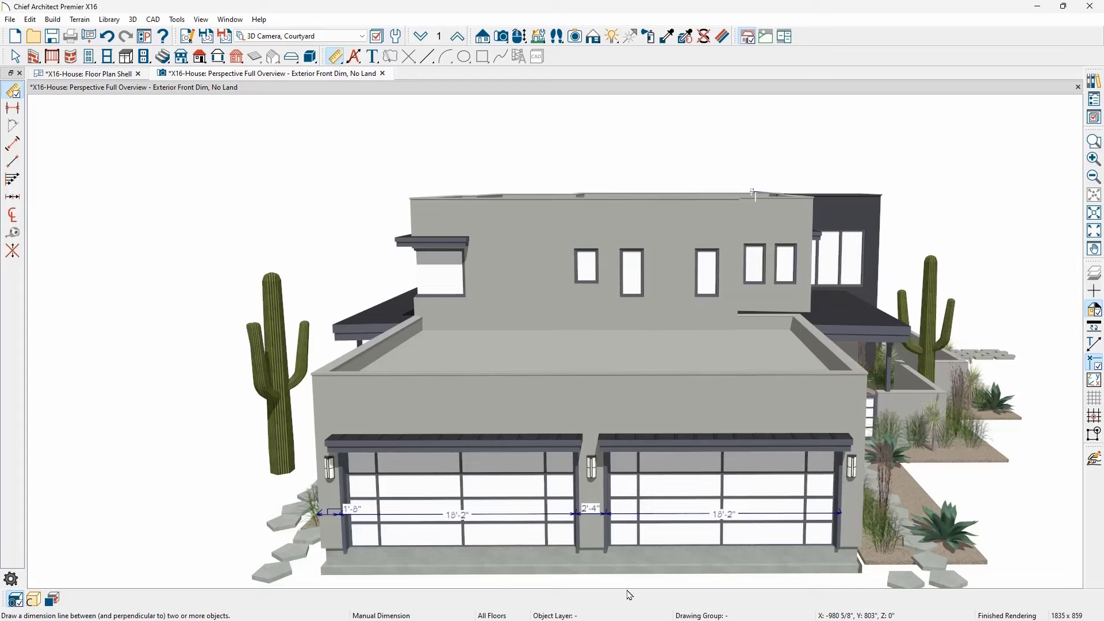
key(space)
Step: Stretch the 18'-2" string to the garage's right edge and auto-dimension the right garage door
click(777, 514)
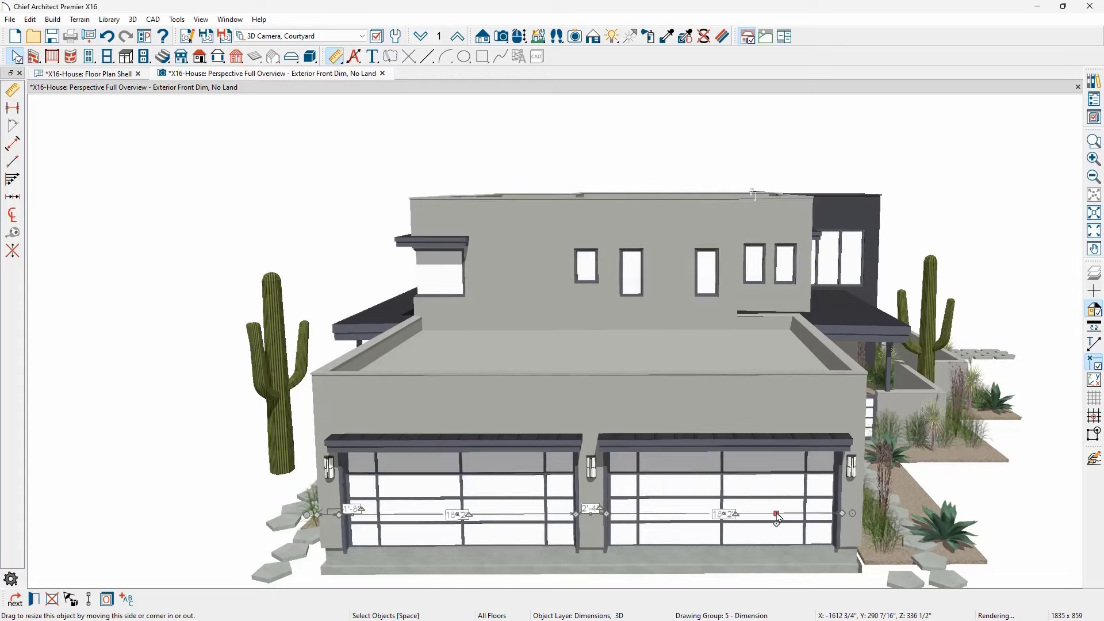
drag(776, 516, 860, 521)
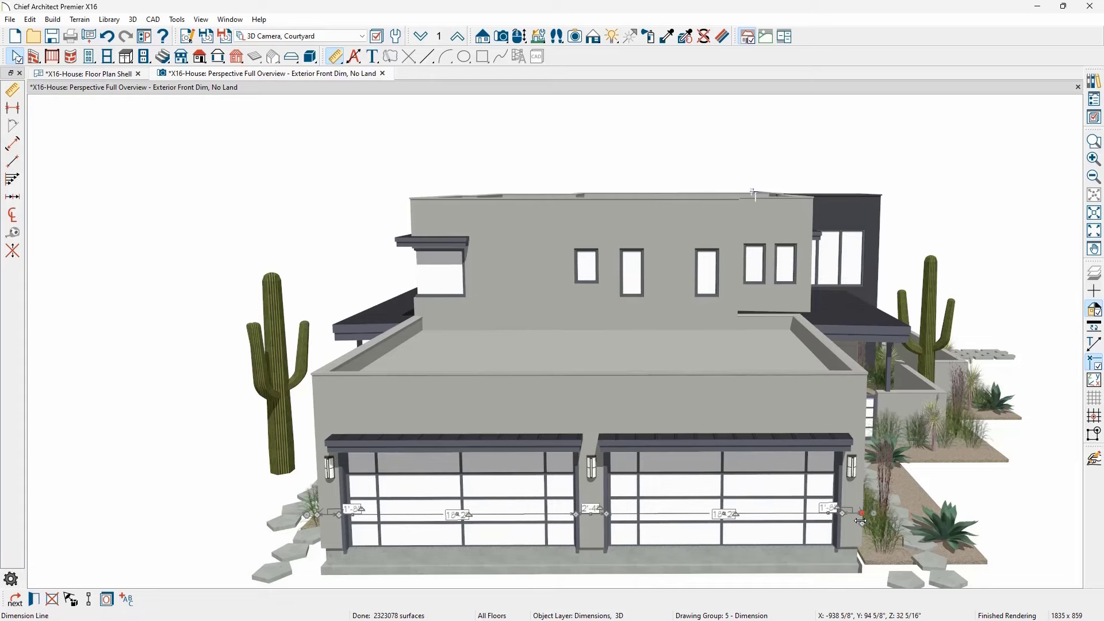
key(Escape)
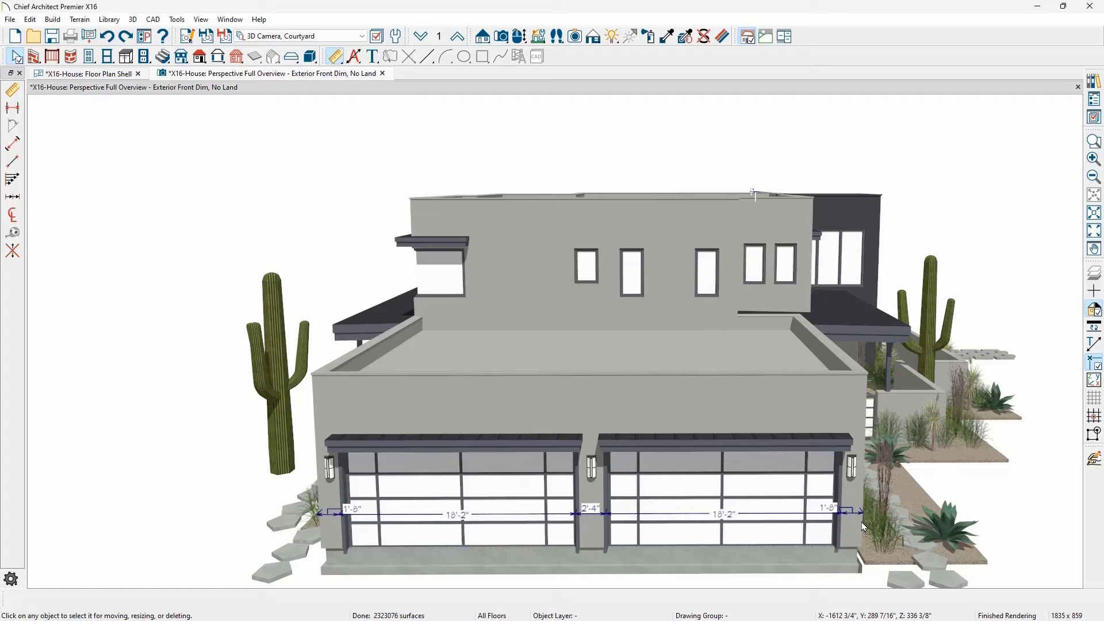
click(787, 510)
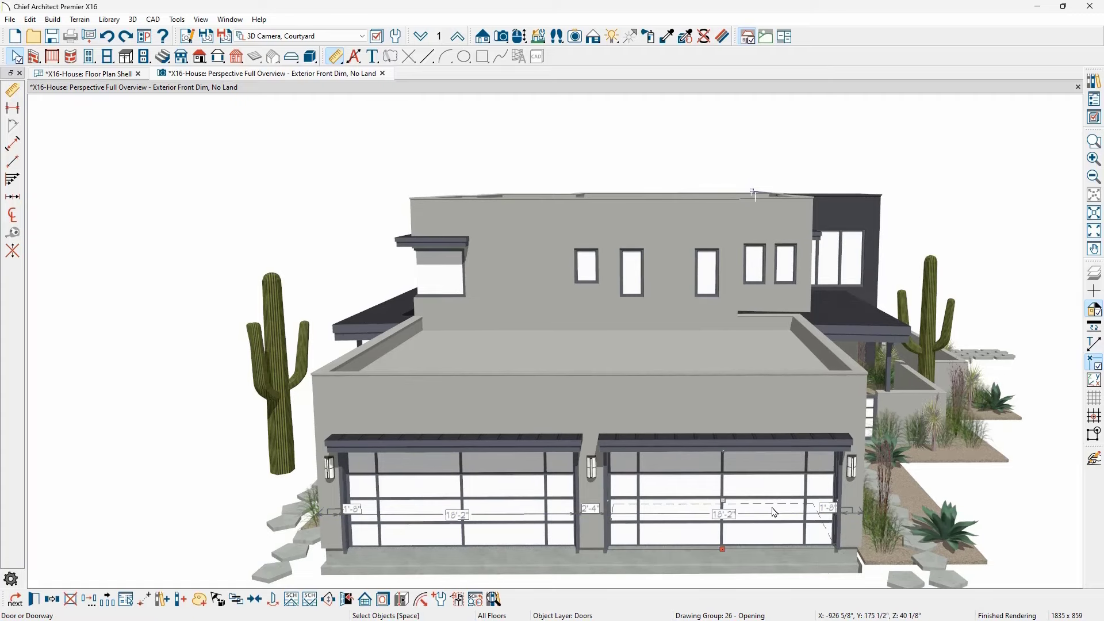
click(400, 600)
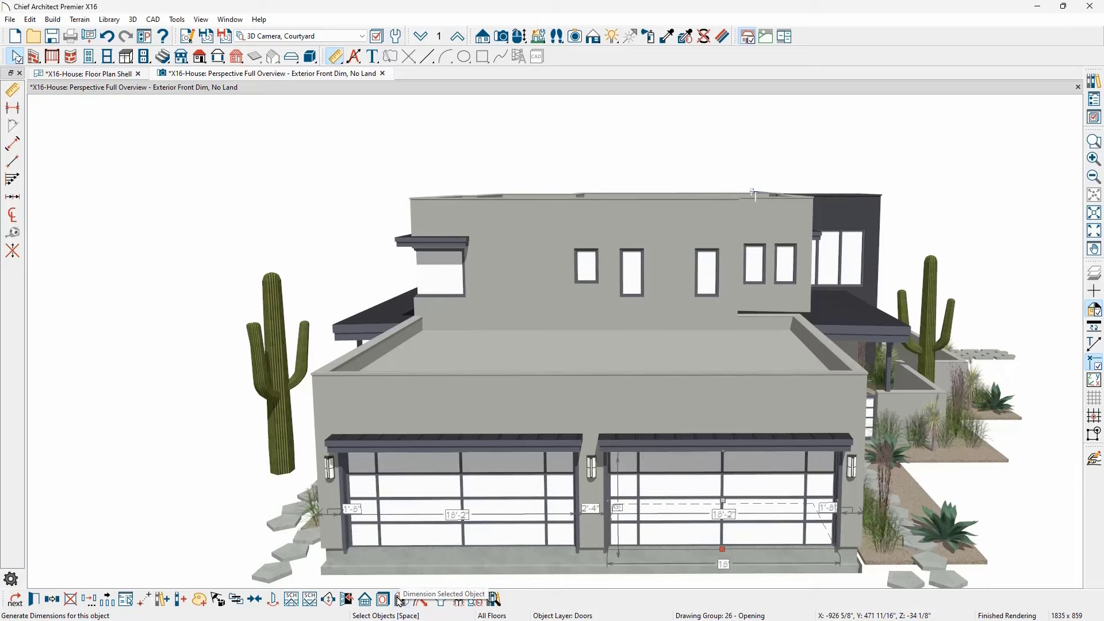
Step: Edit the 3D Dimensions defaults from the camera's Selected Defaults
click(399, 601)
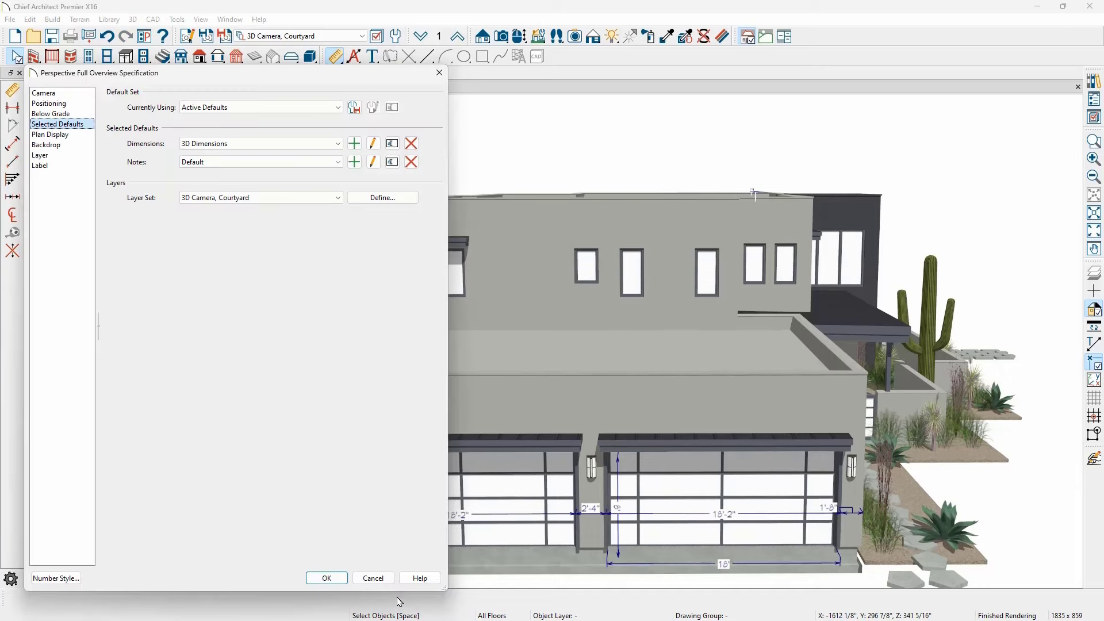
click(374, 151)
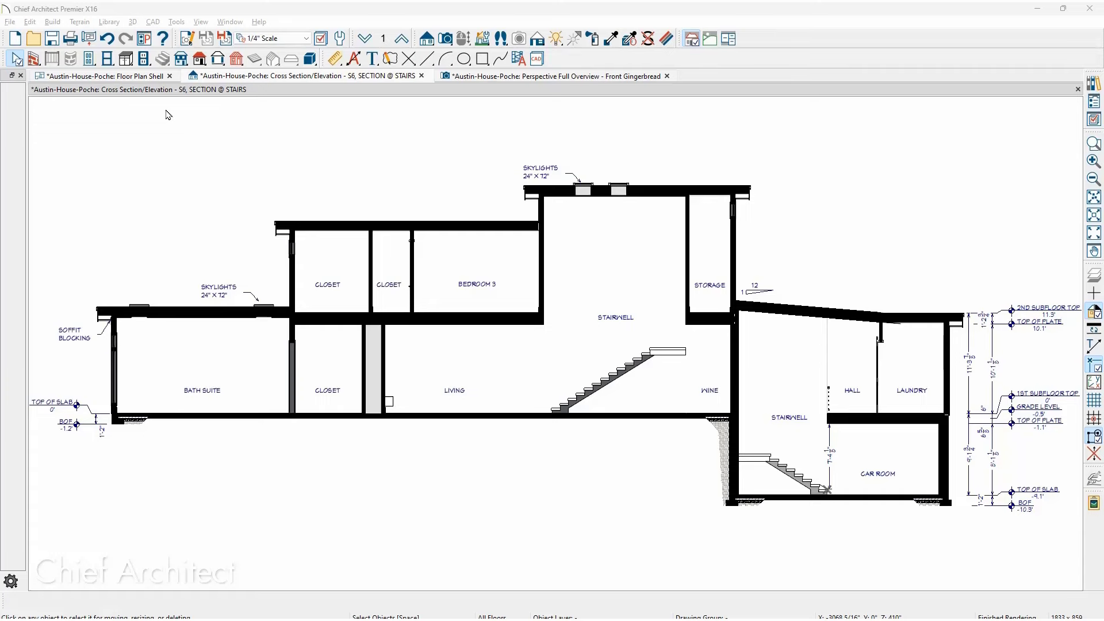
Step: Turn on Poche Walls in Floor Plan Shell and move the overview's cutaway plane to -2650 5/8"
click(153, 80)
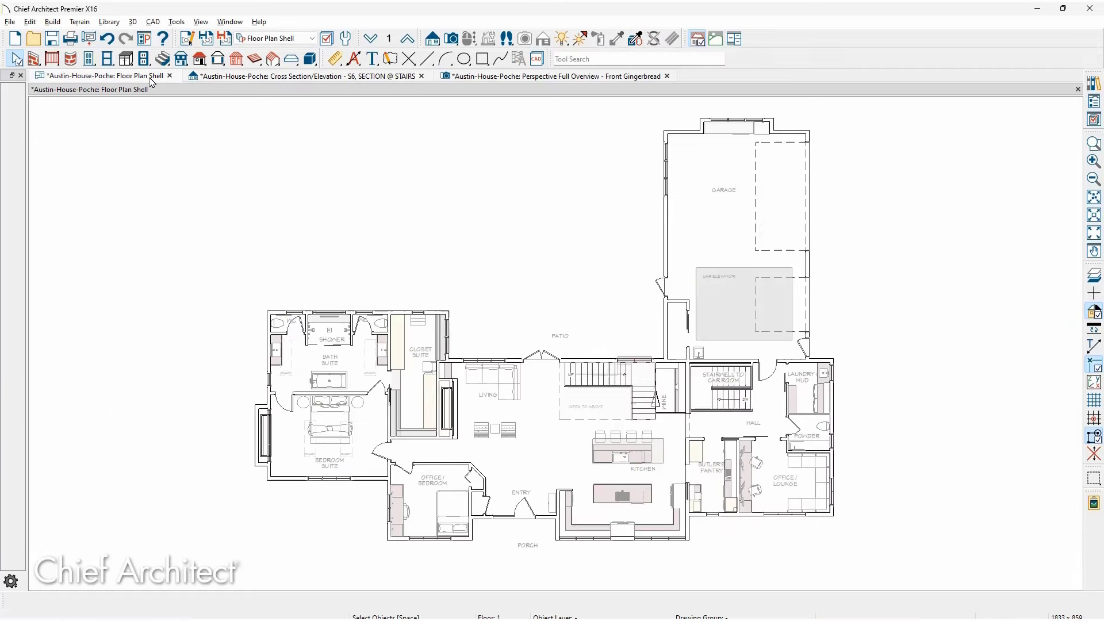
click(186, 40)
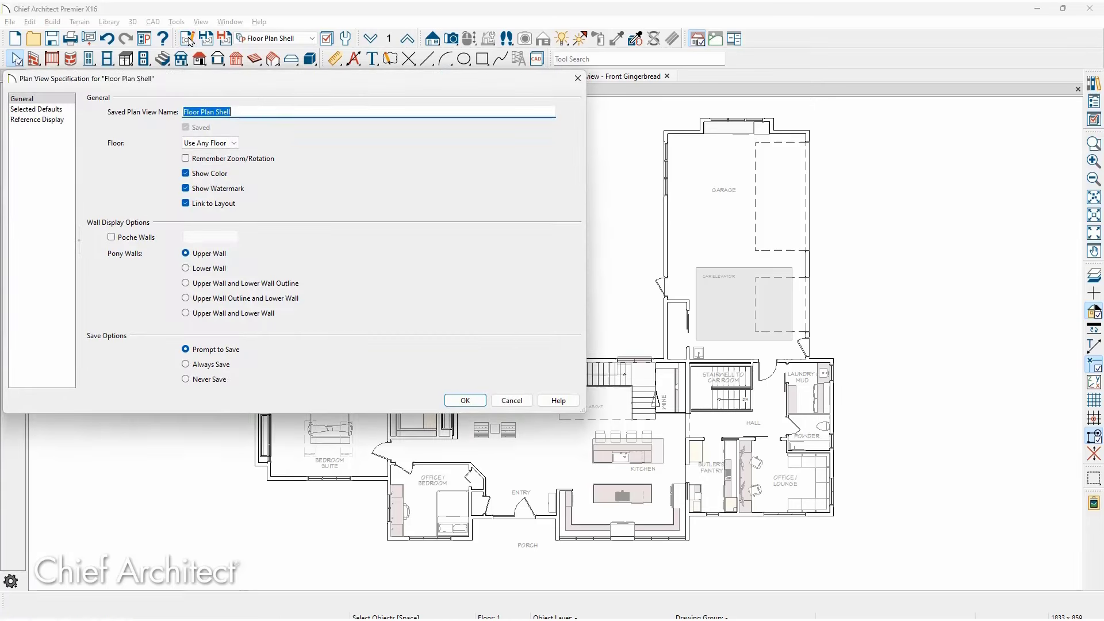
click(112, 237)
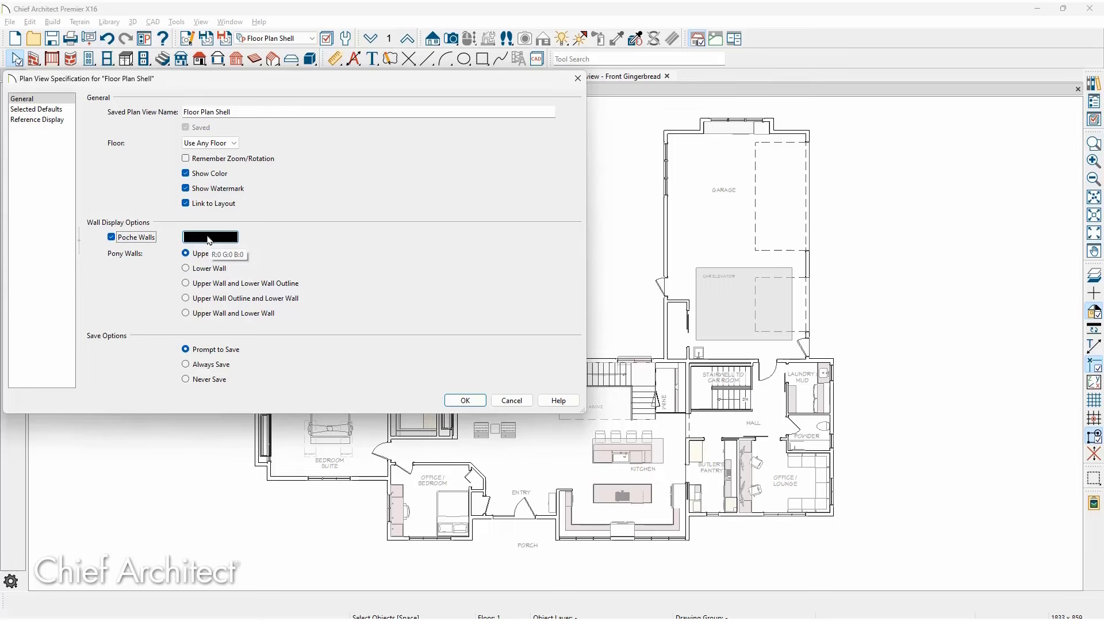
key(Return)
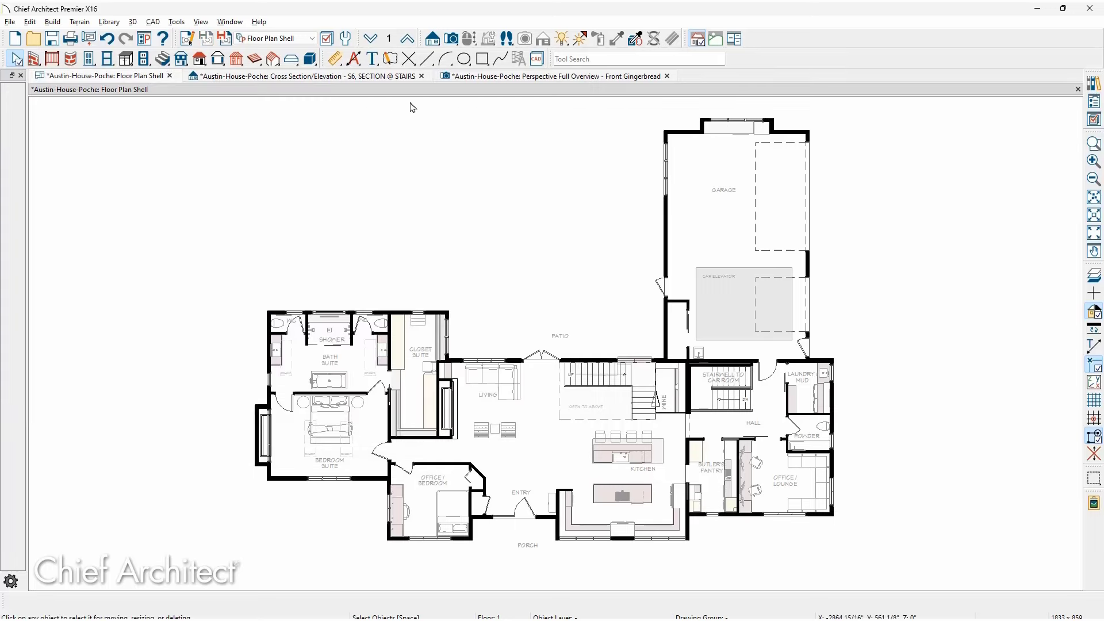
click(466, 77)
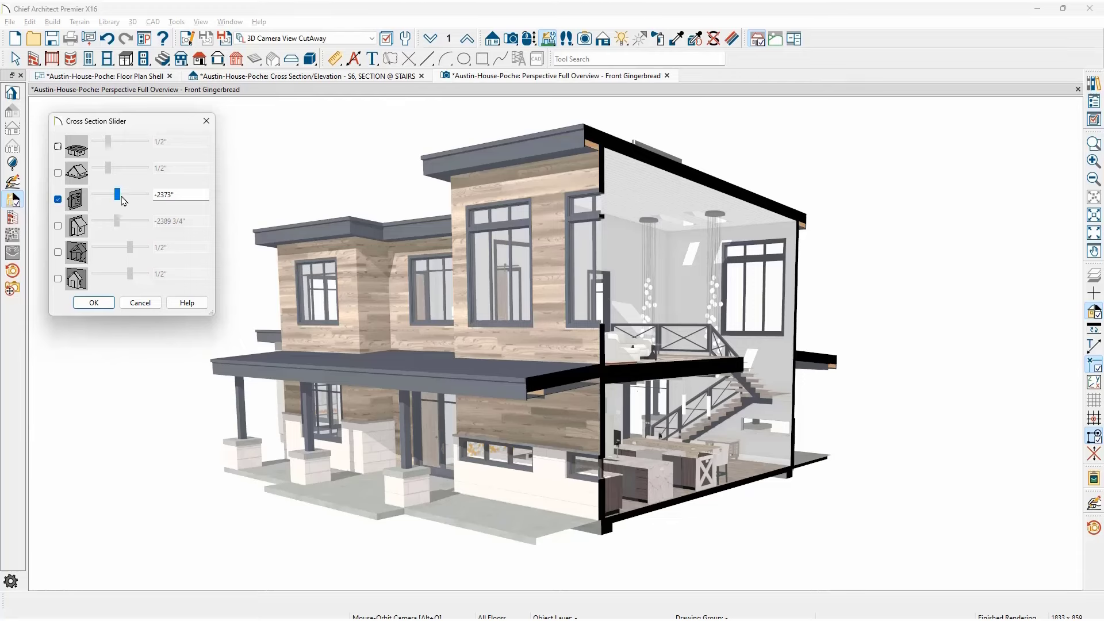
drag(121, 199, 110, 201)
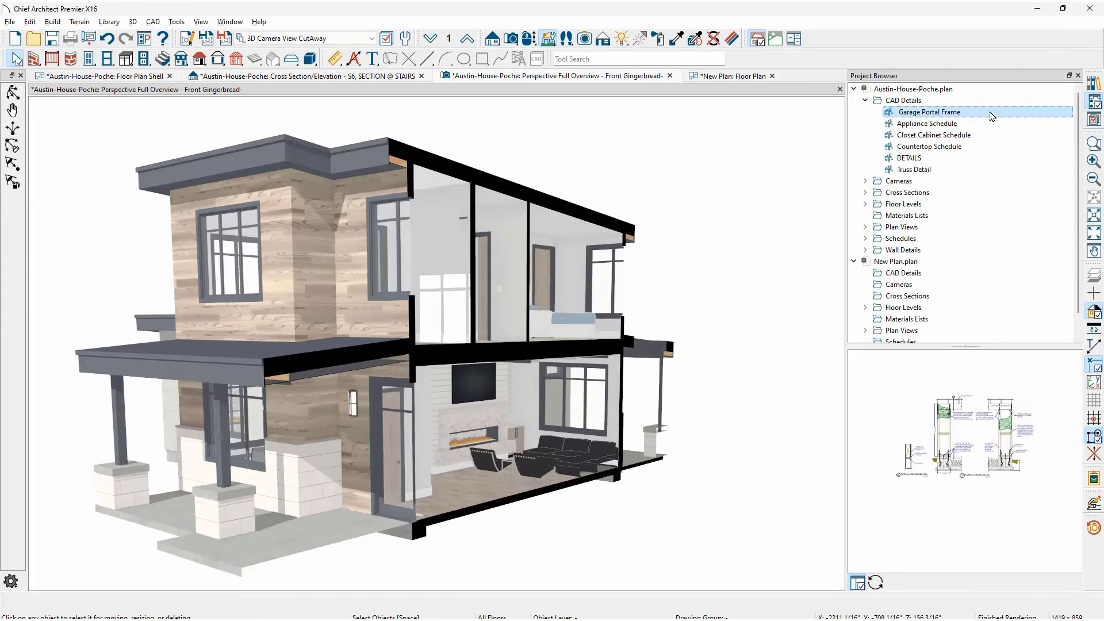
Step: Copy the Garage Portal Frame detail into New Plan's CAD Details folder, keeping its name
right_click(991, 116)
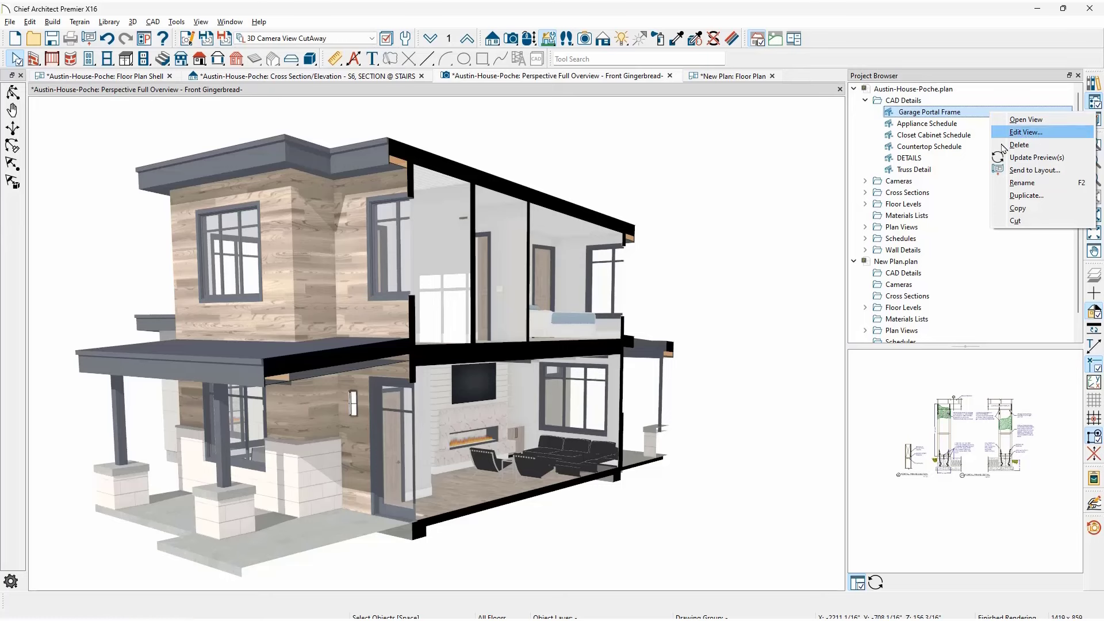
click(1038, 210)
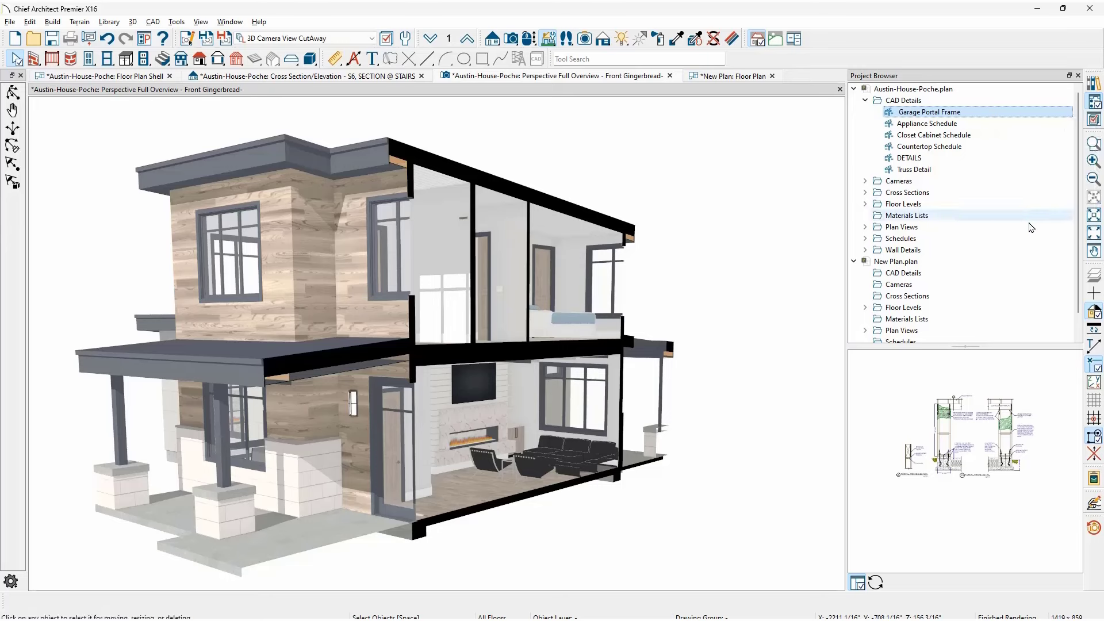
click(990, 273)
right_click(991, 276)
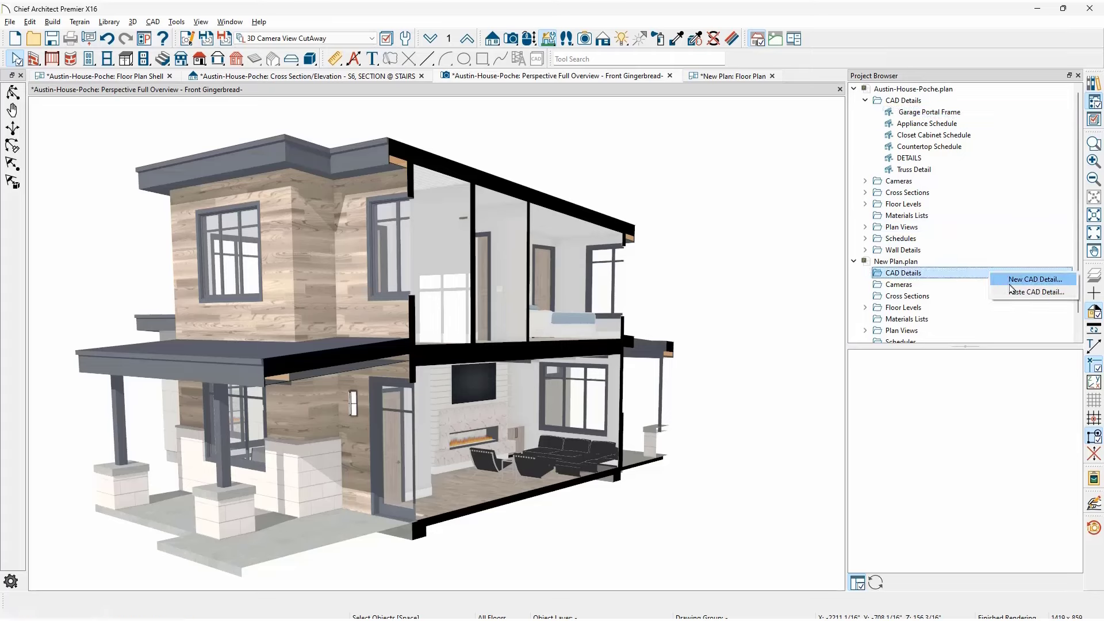
click(1029, 294)
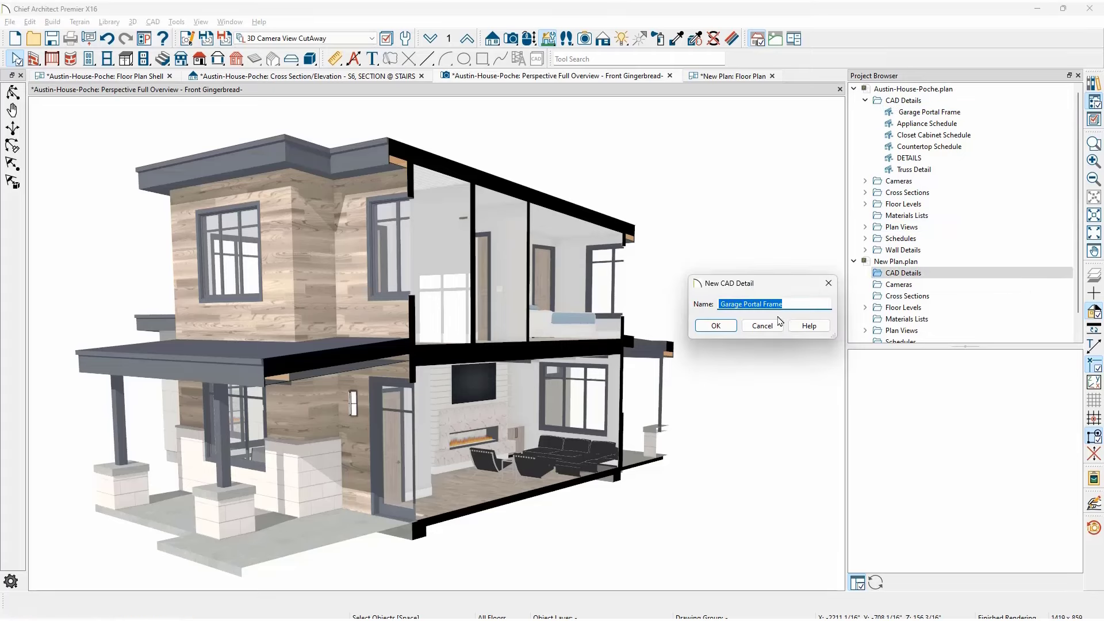
click(713, 326)
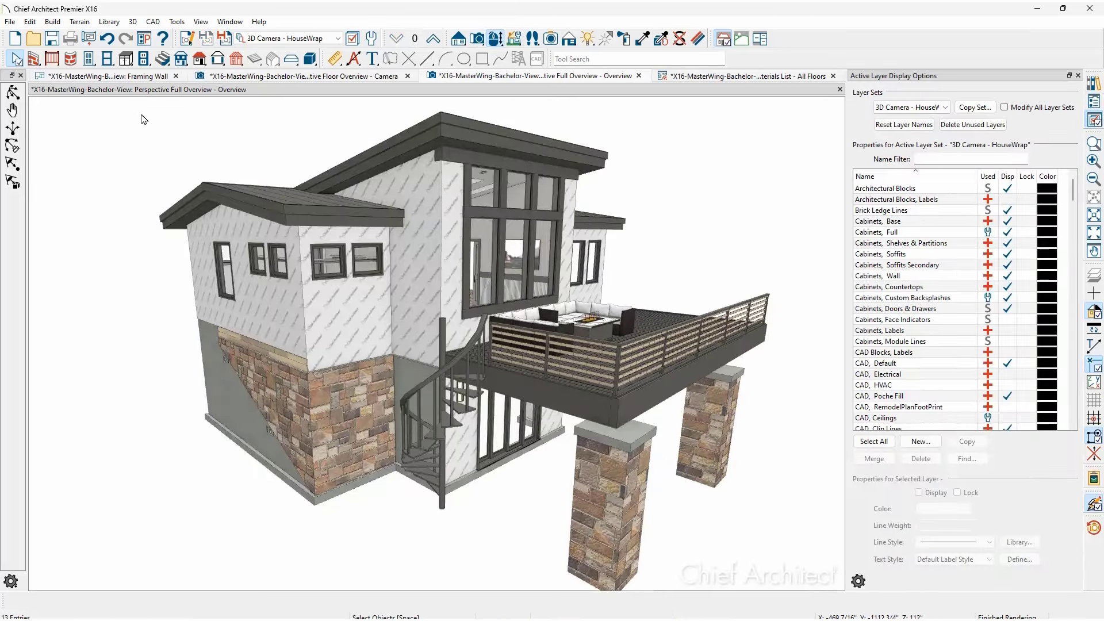
Step: In the Framing Wall view, hide the Walls Drywall, Foundation AirGap and Foundation Basement layers
click(134, 78)
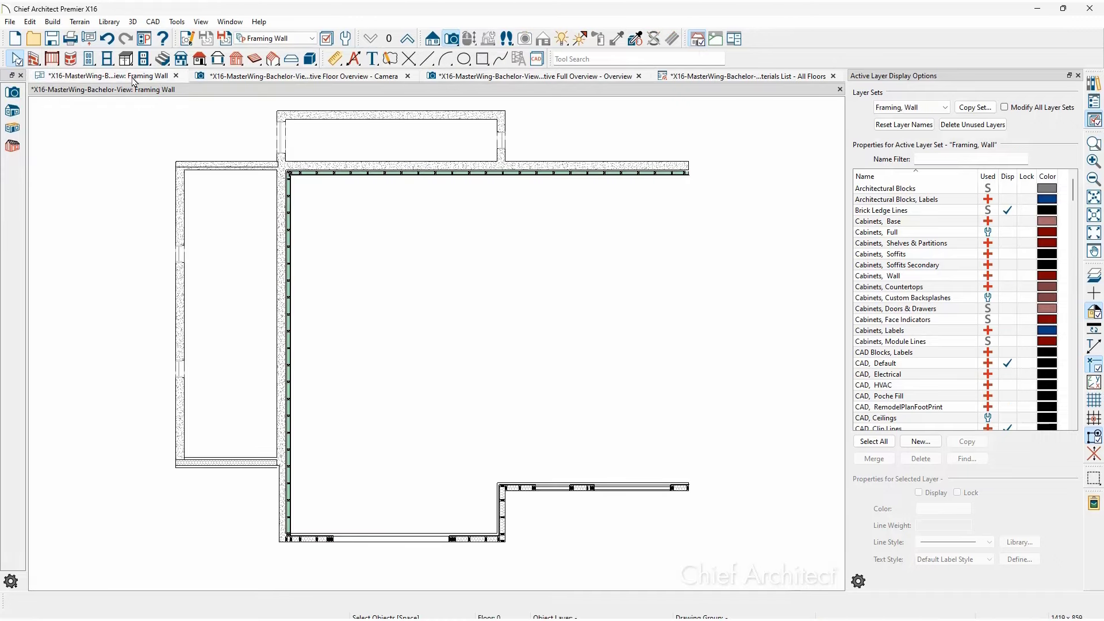
click(413, 172)
click(475, 601)
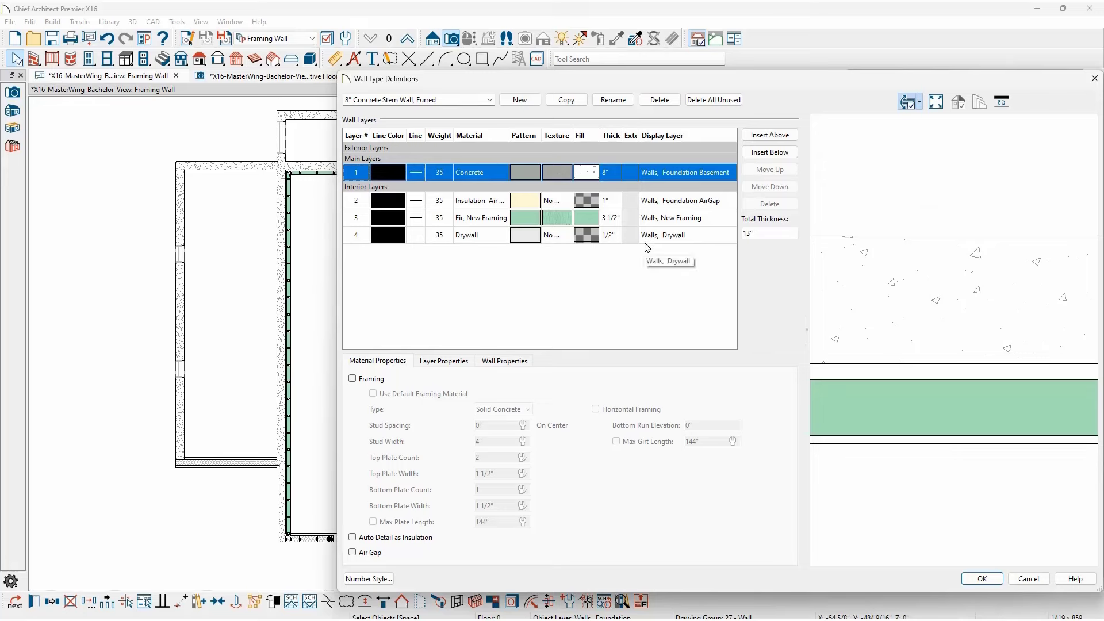
key(Return)
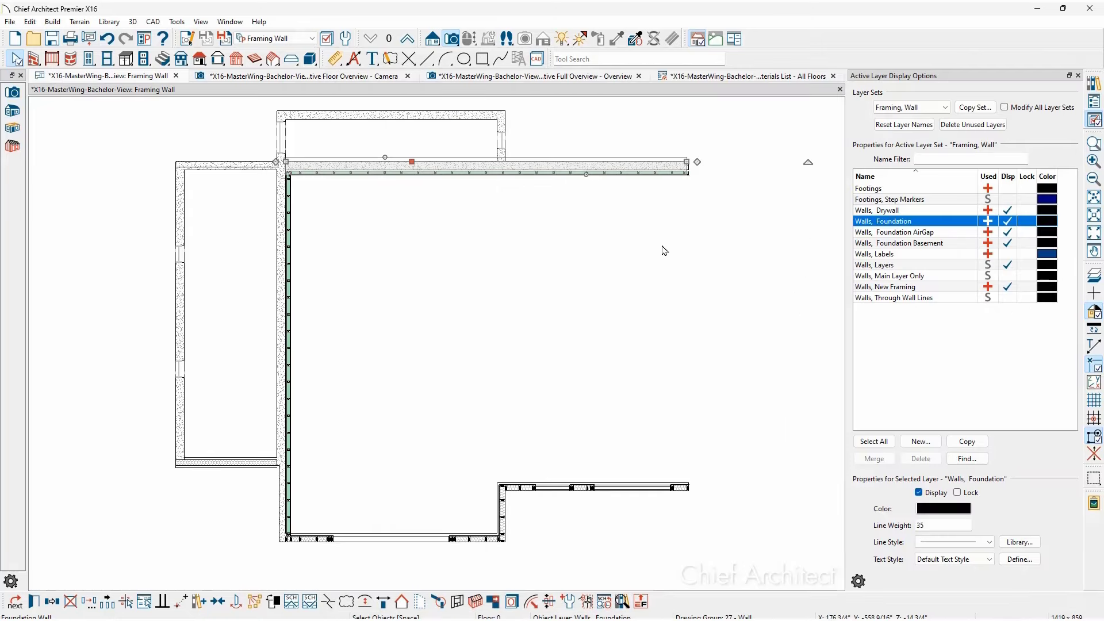
click(1001, 212)
click(1002, 232)
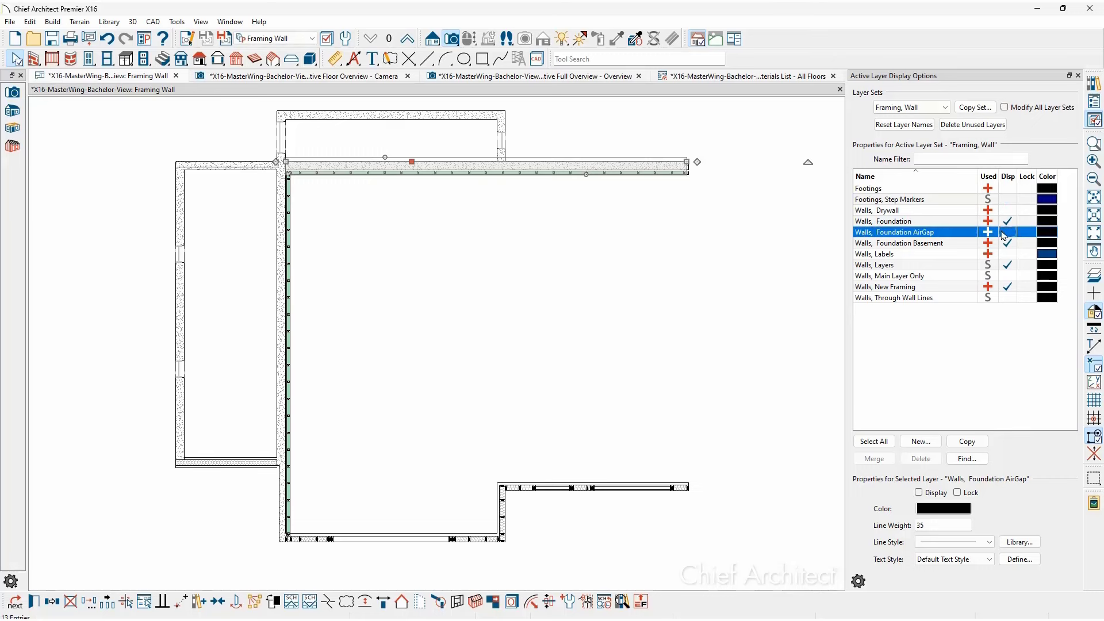
click(1007, 243)
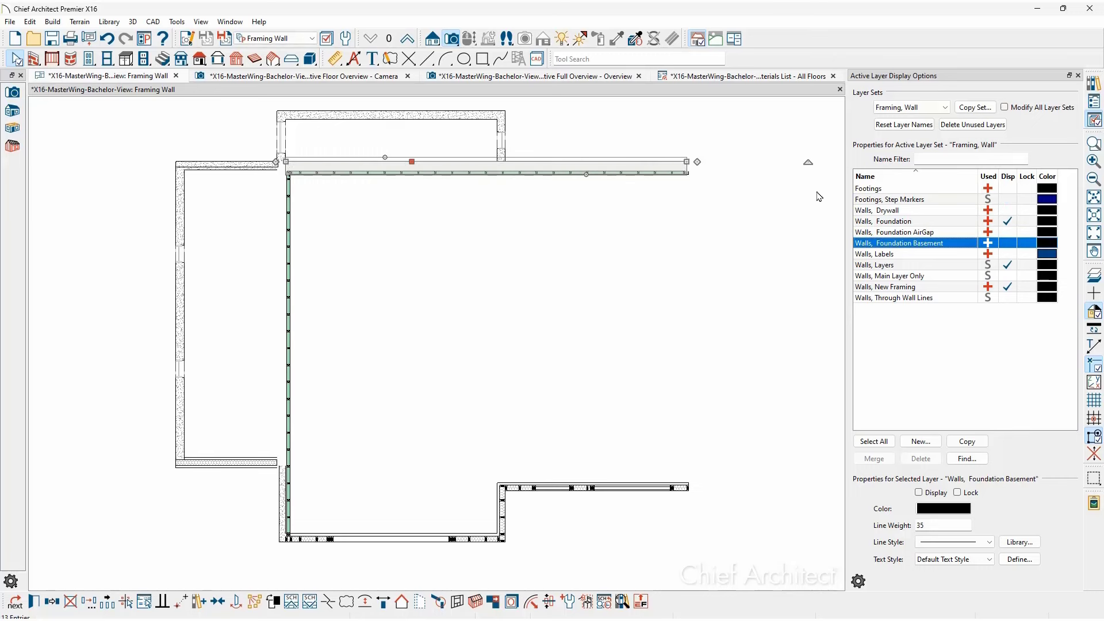
click(727, 170)
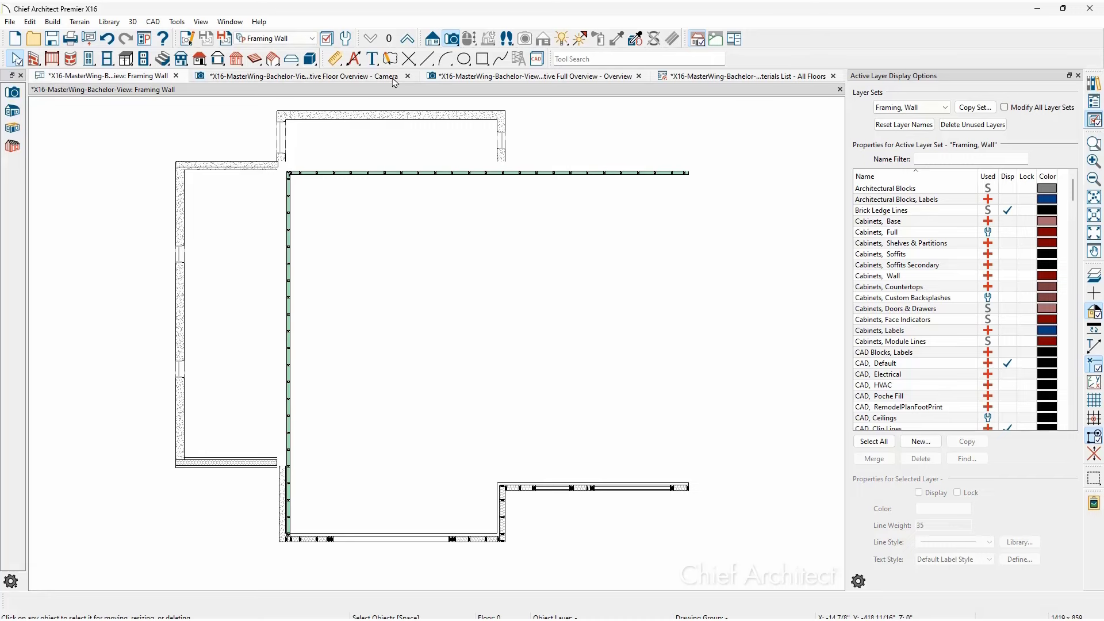
Step: In the Perspective Floor Overview, hide the drywall layer to expose the framing studs
click(395, 79)
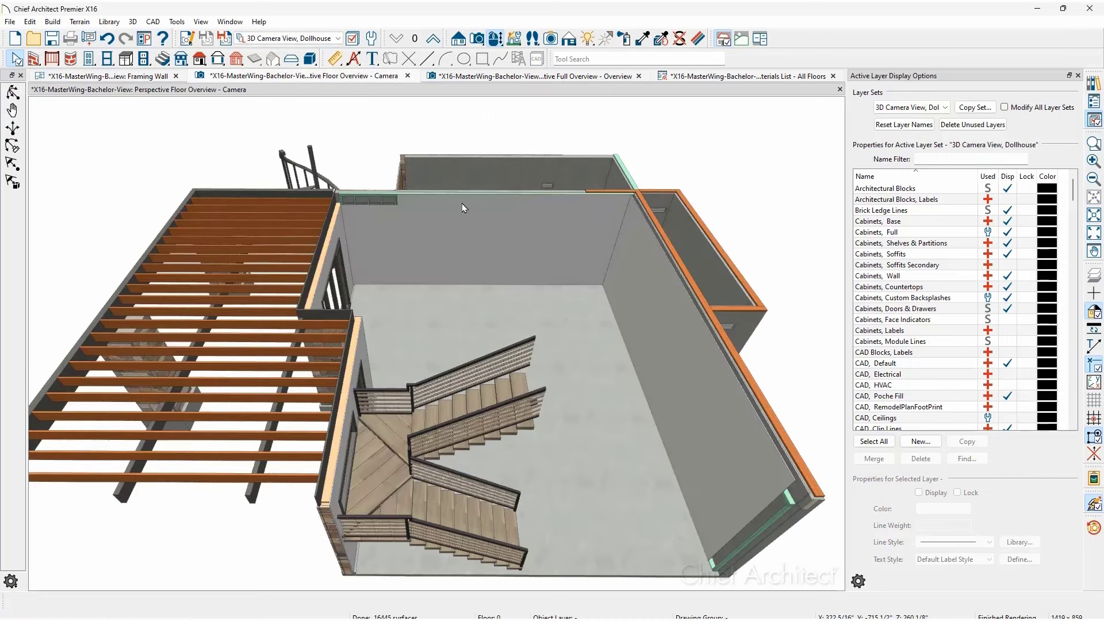
click(464, 204)
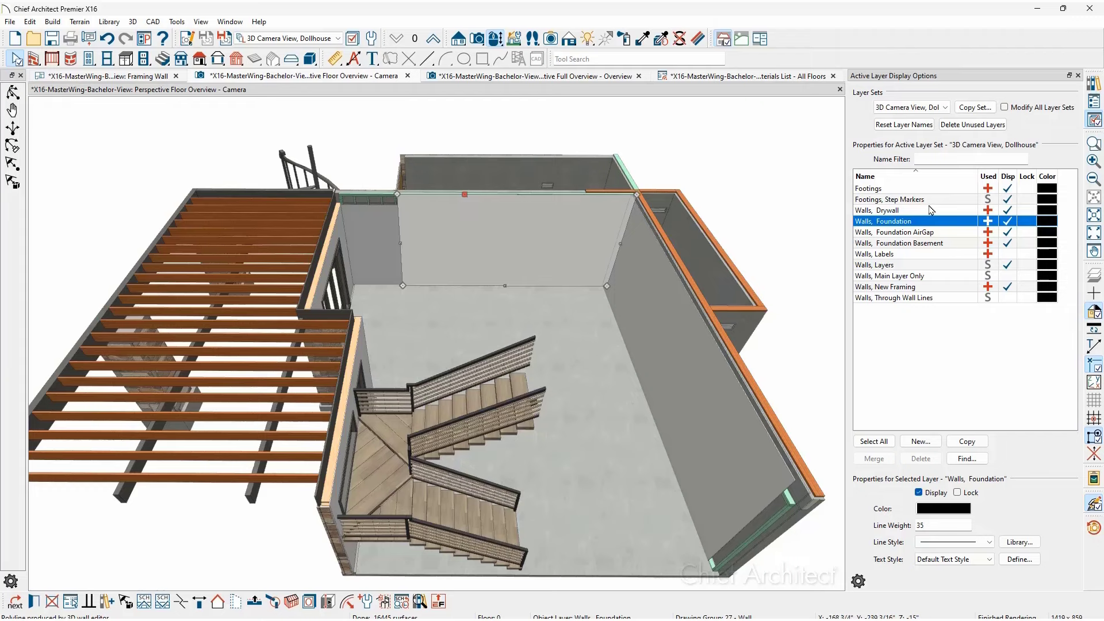
click(1007, 210)
click(659, 172)
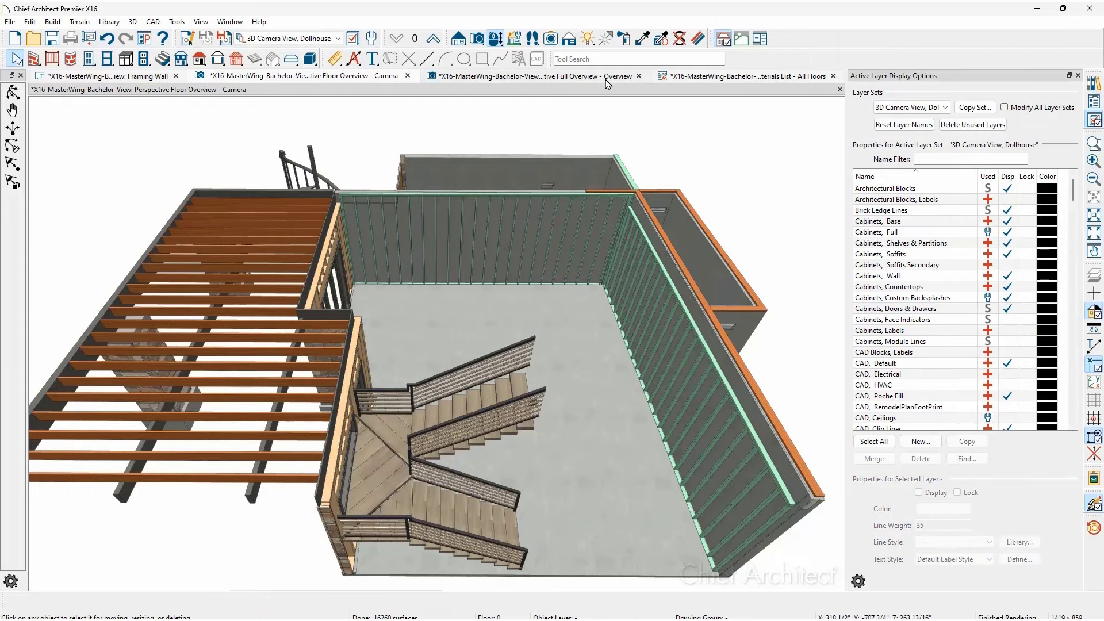
Step: On the full overview, apply the HouseWrap, Sheathing, then 3D Framing - New layer sets
click(607, 81)
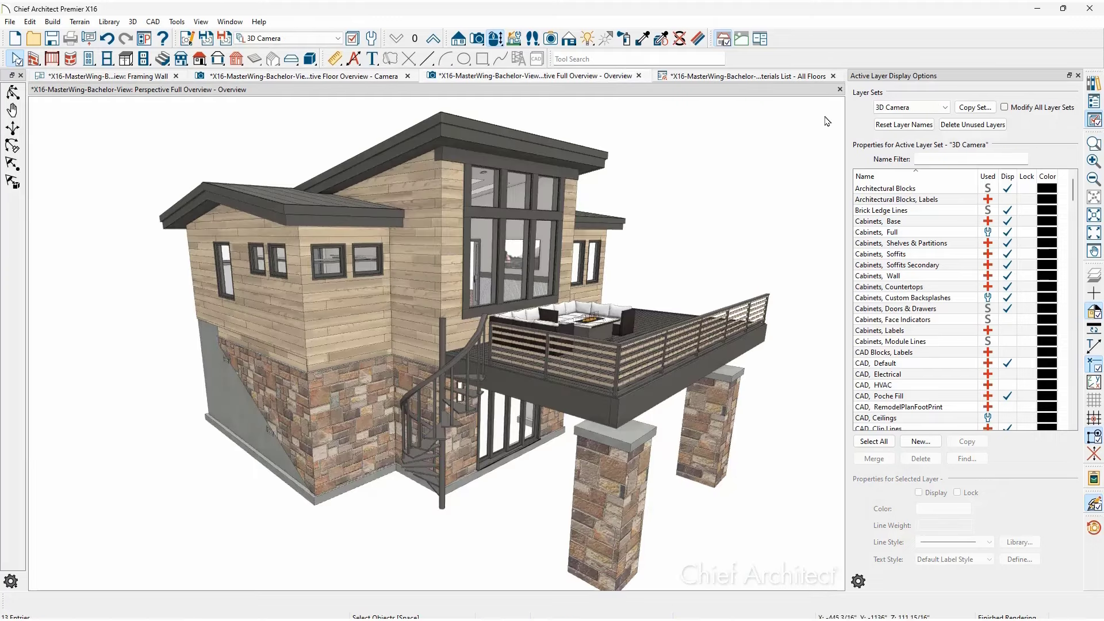
click(887, 111)
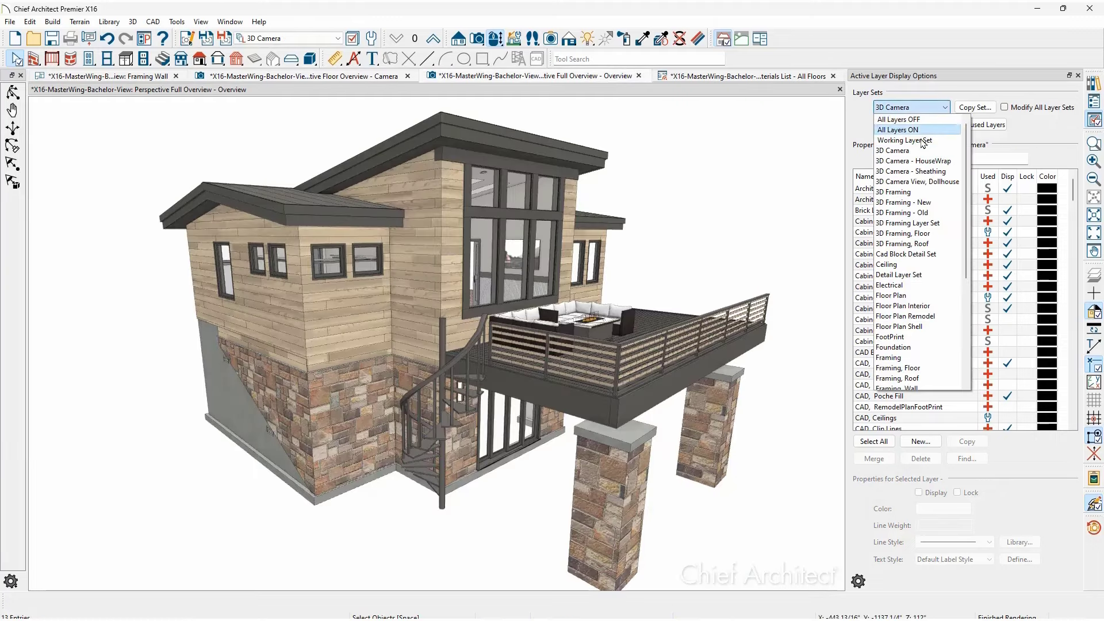
click(946, 161)
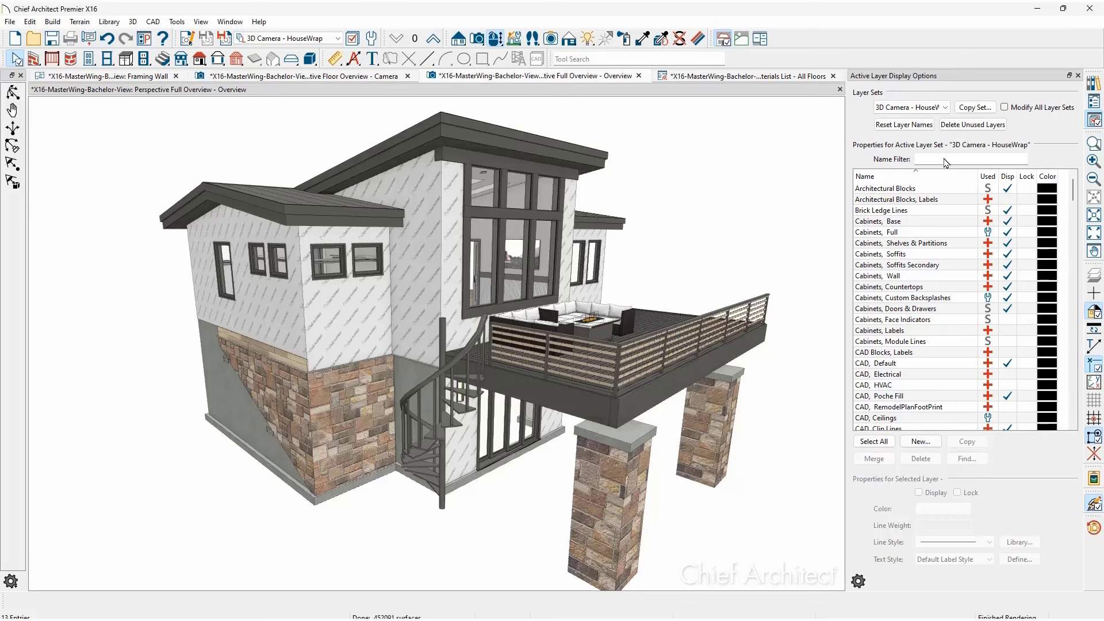
click(945, 108)
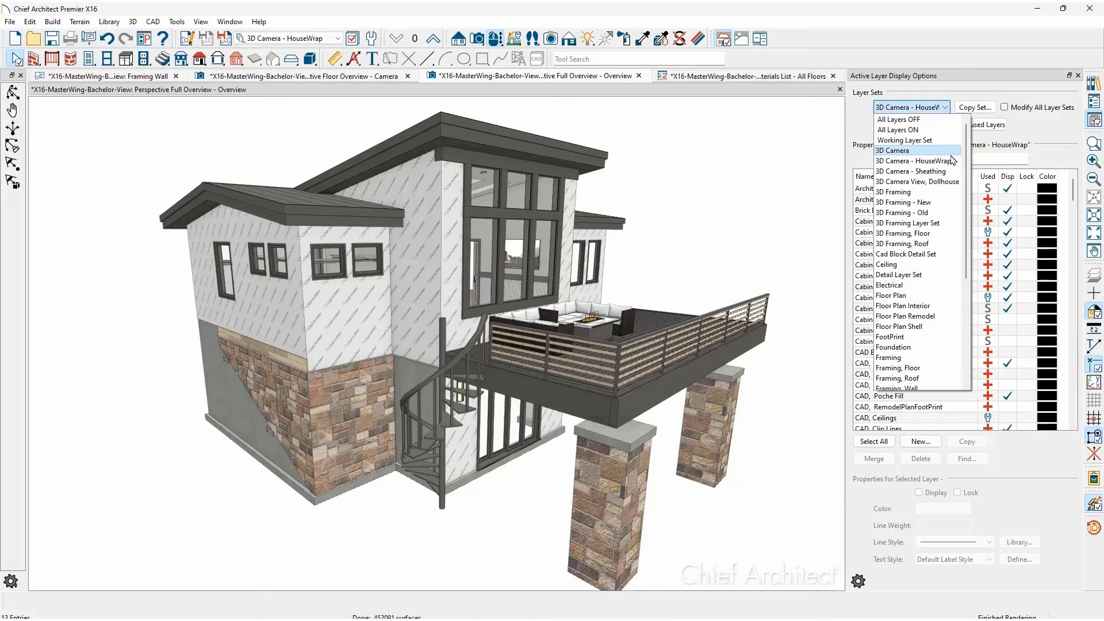
click(949, 171)
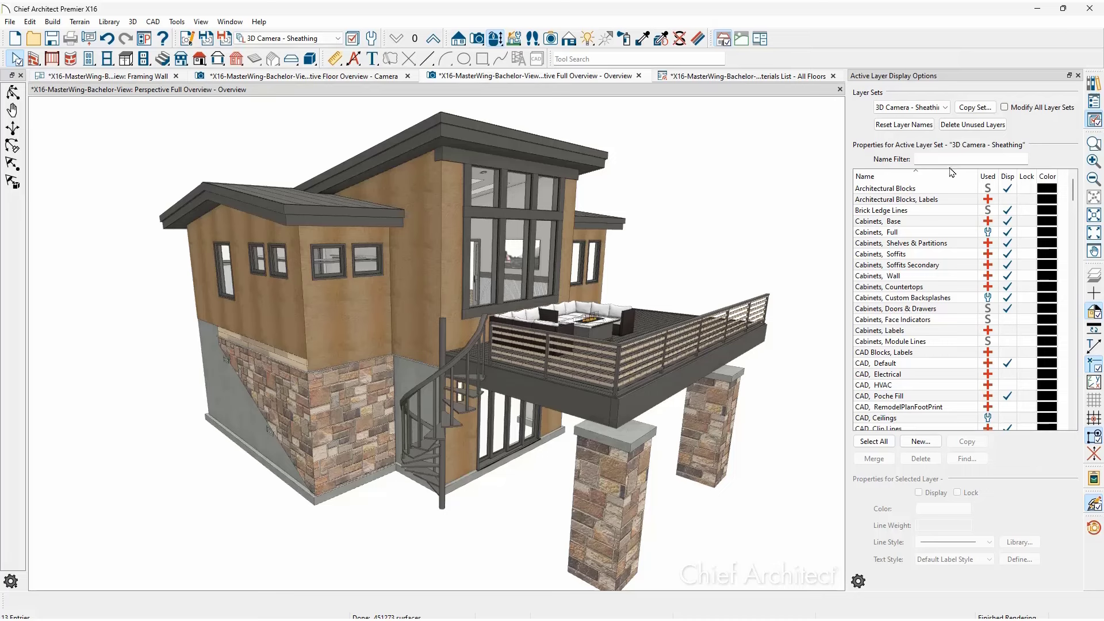
click(944, 107)
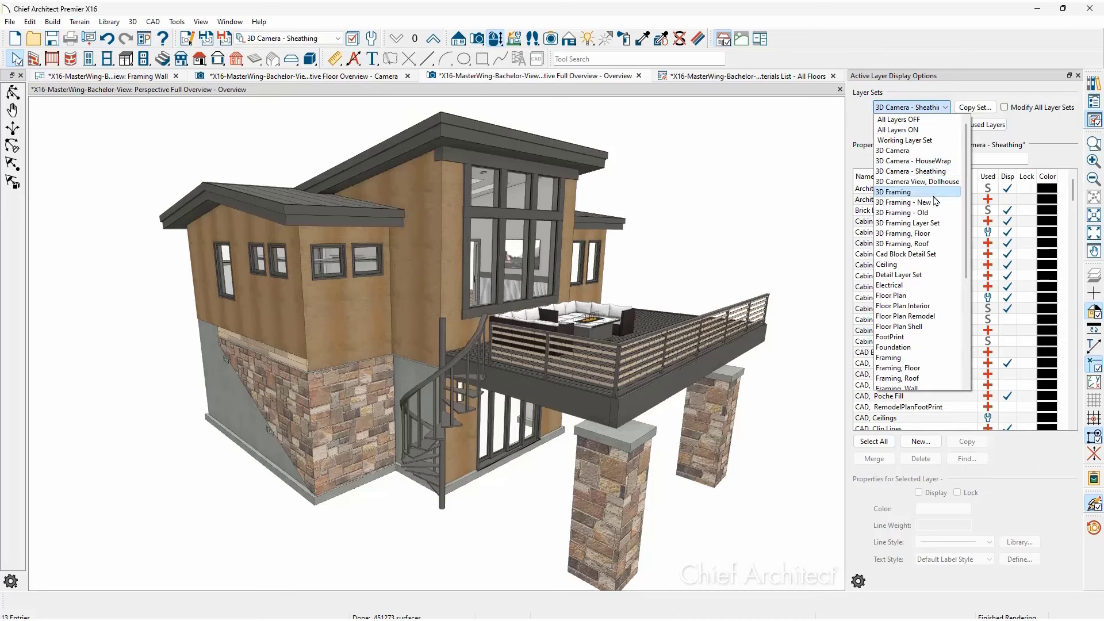
click(940, 202)
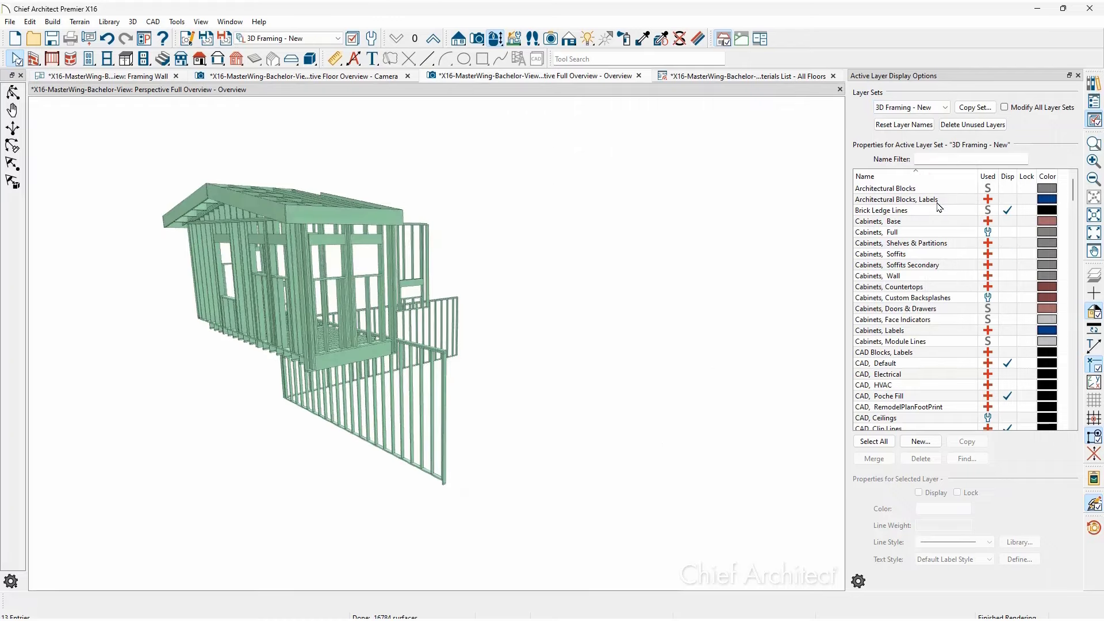
Step: Show the Materials List - All Floors view with the Materials List - New layer set
click(783, 76)
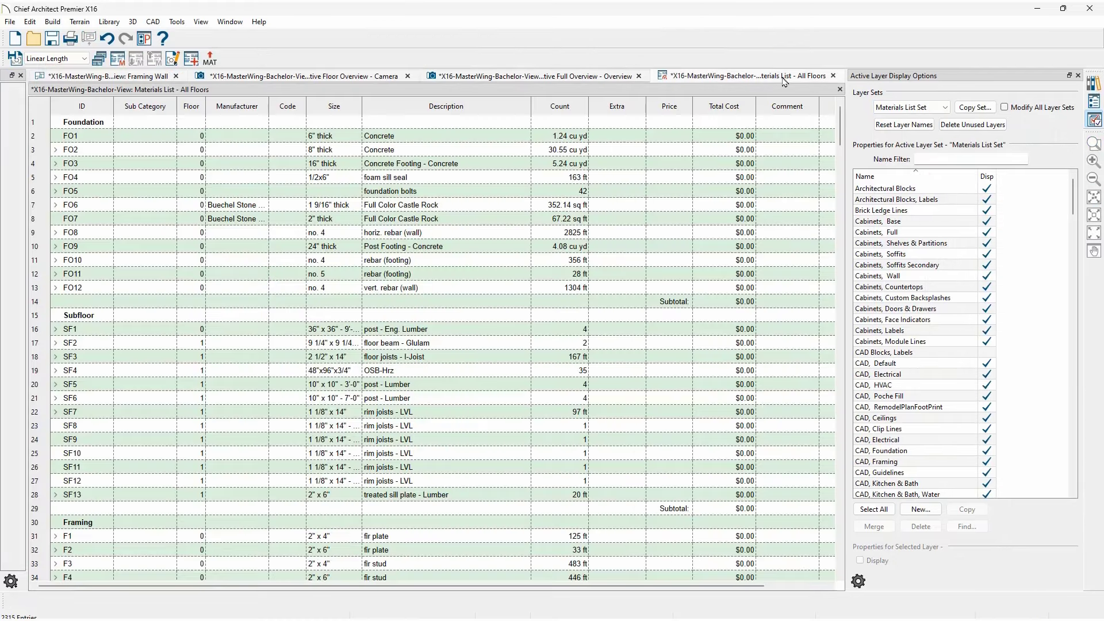
click(934, 110)
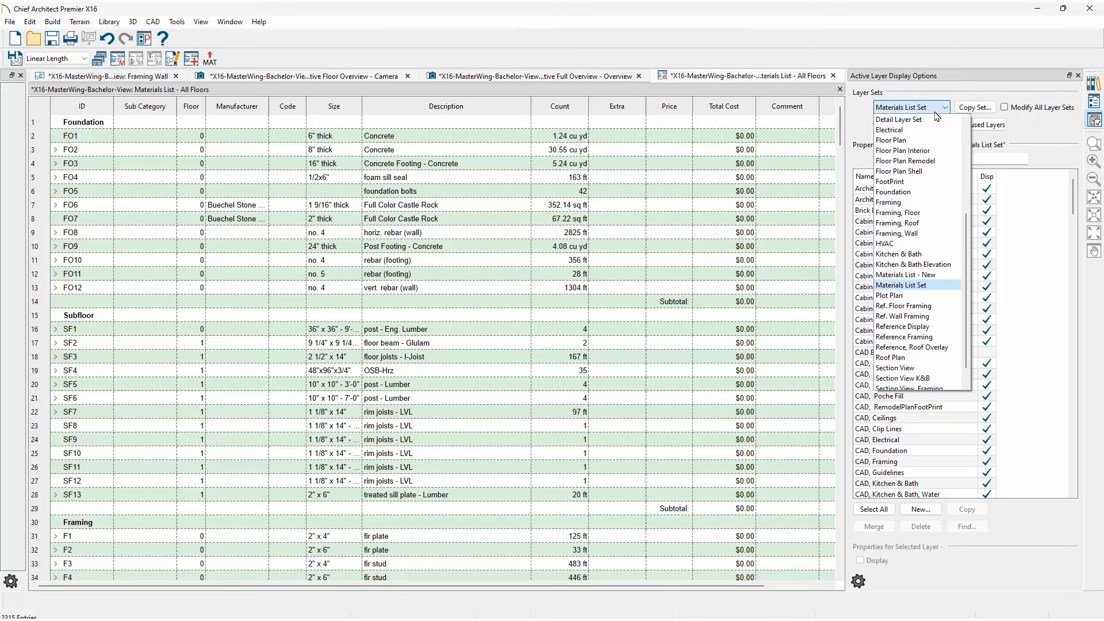
click(945, 276)
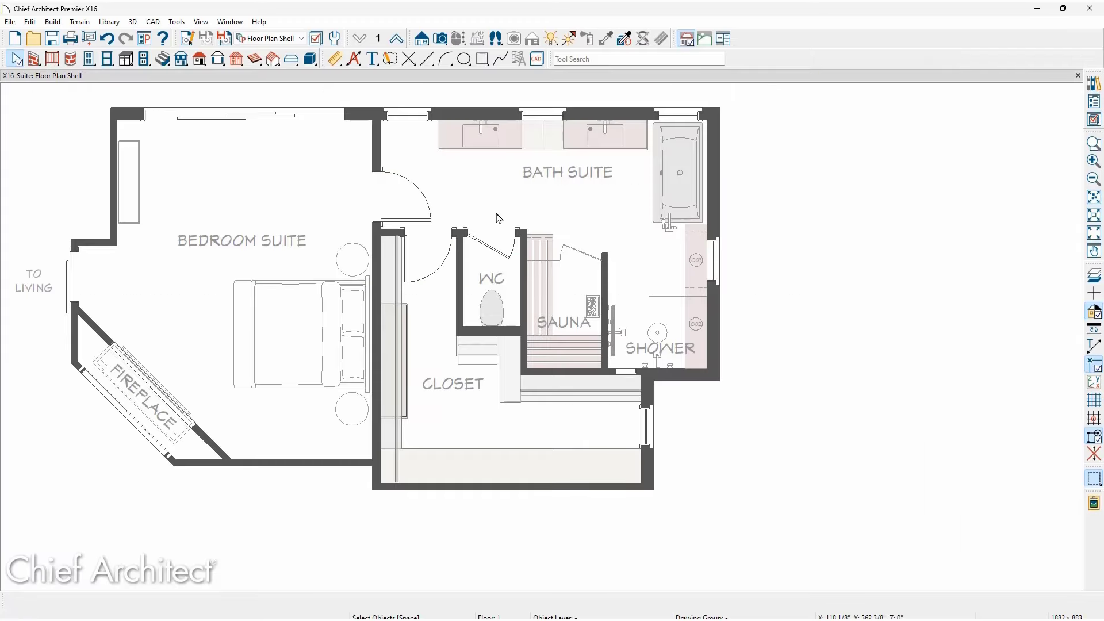
Step: Create a Fixture Schedule from the Bath Suite, WC and Shower rooms and place it beside the plan
click(499, 218)
shift+click(490, 260)
shift+click(626, 306)
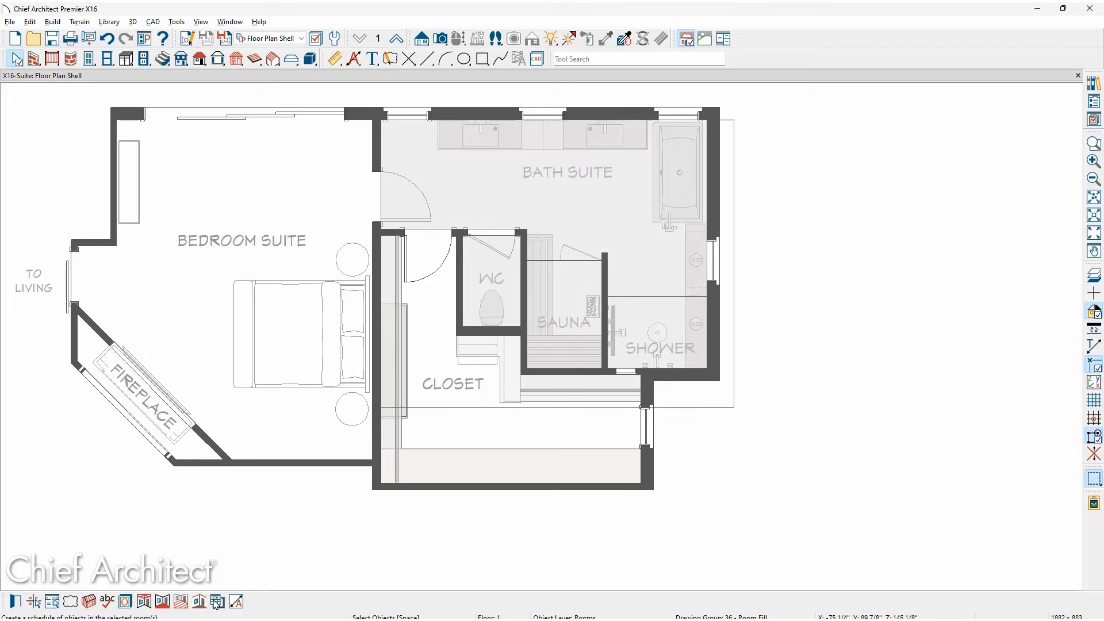
click(217, 602)
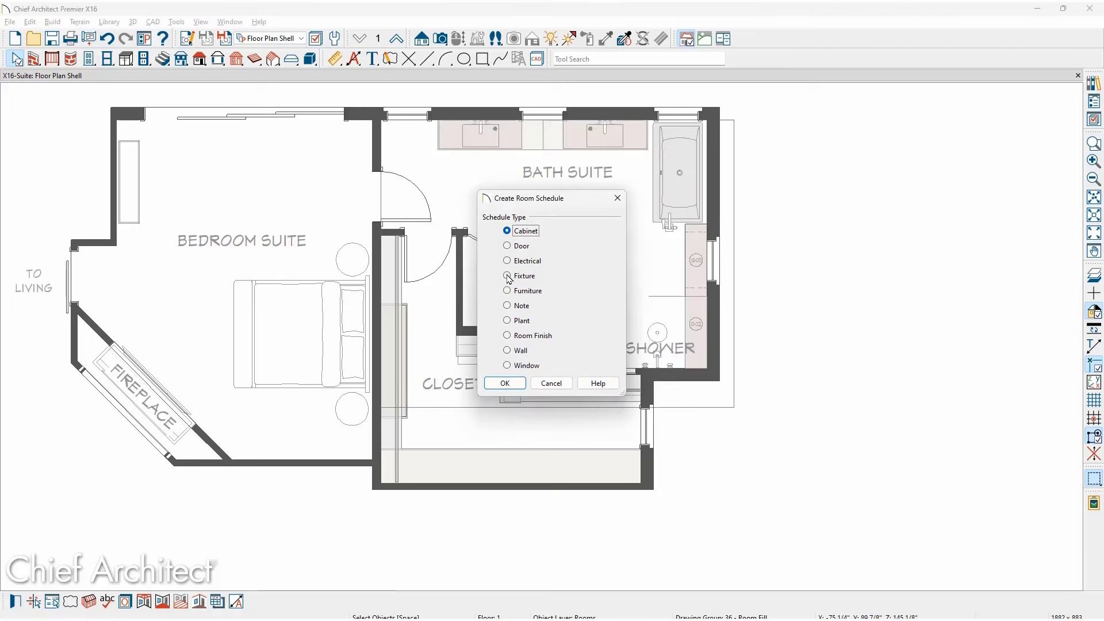
click(507, 276)
key(Return)
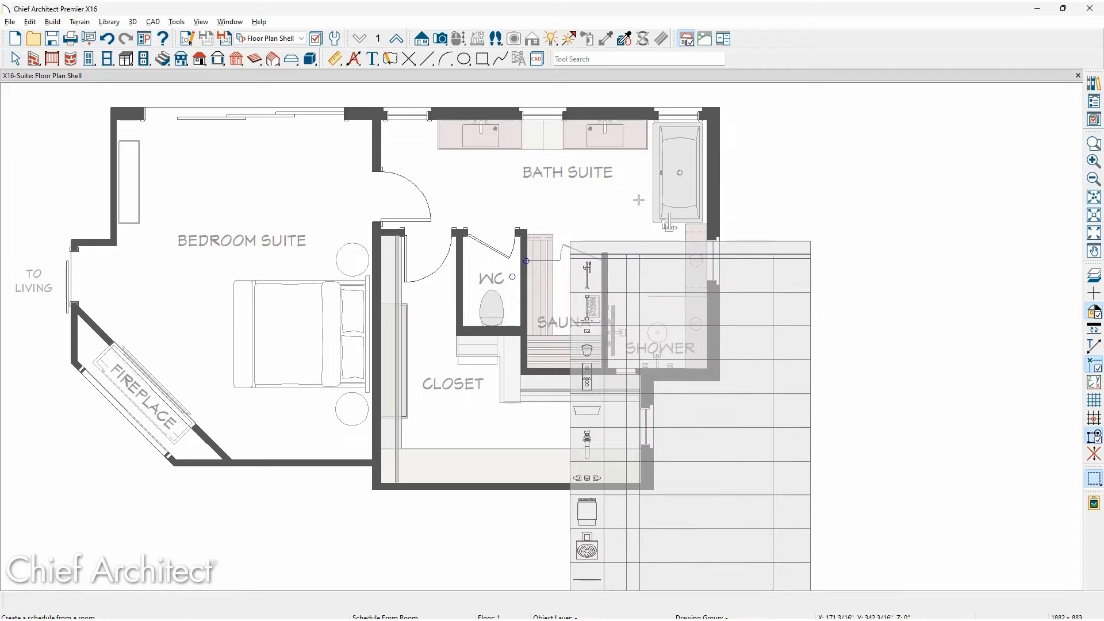
click(747, 108)
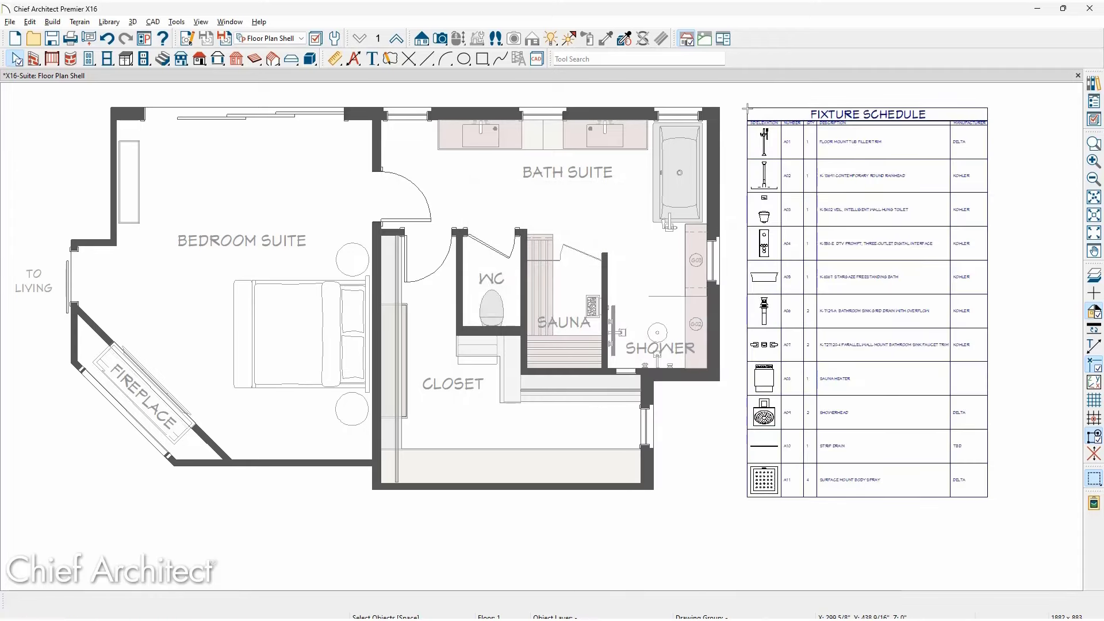
Step: Add 3D Solids to the schedule's included categories so the benches appear
double_click(748, 110)
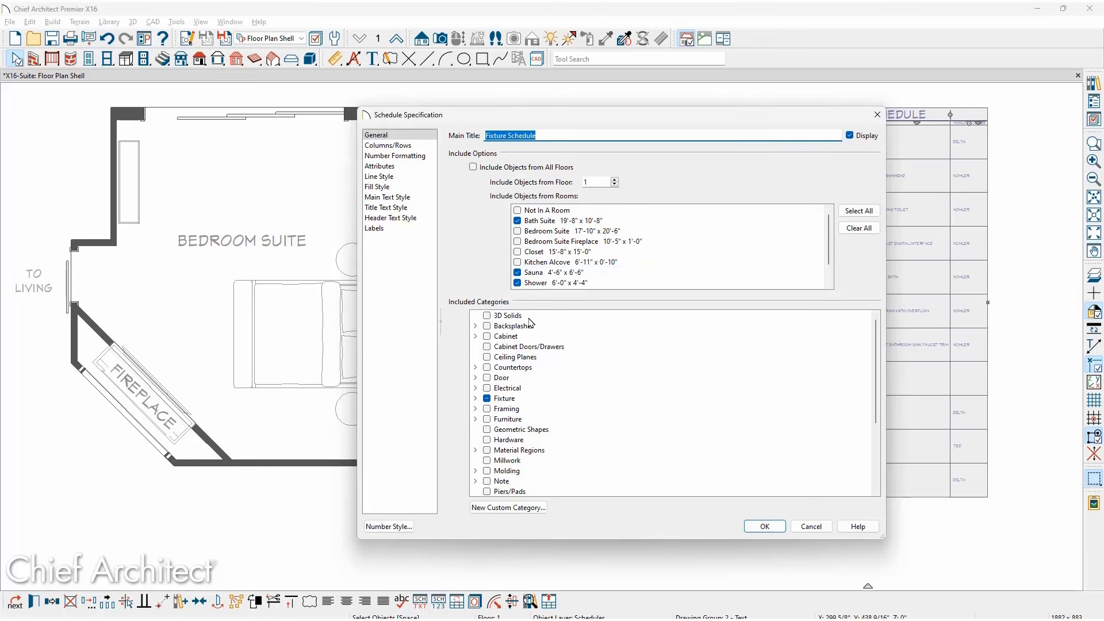
click(487, 316)
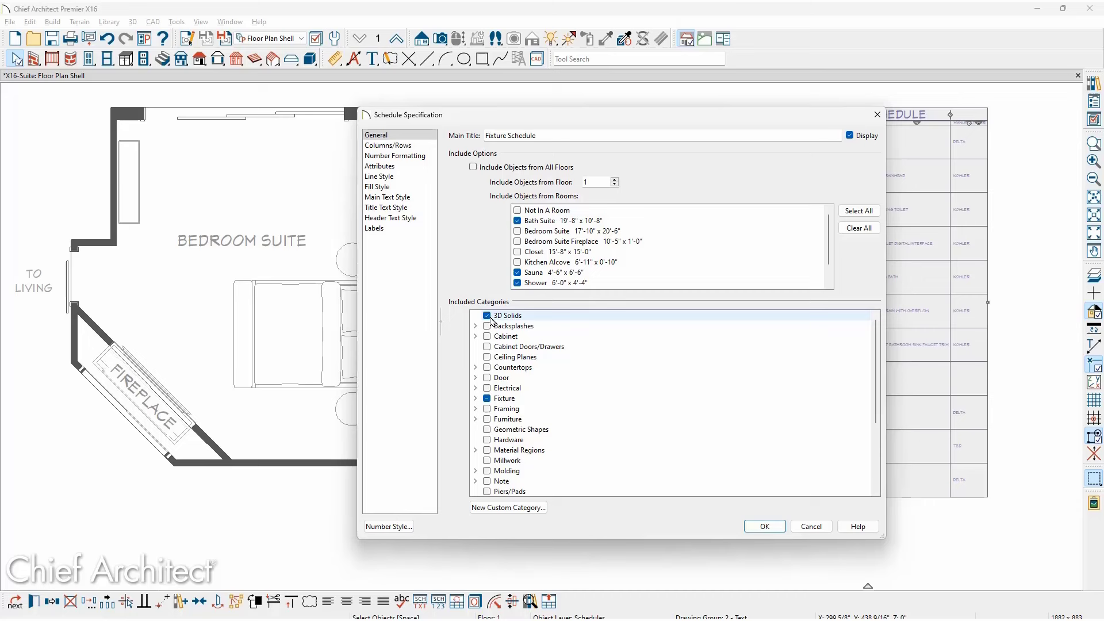
click(765, 526)
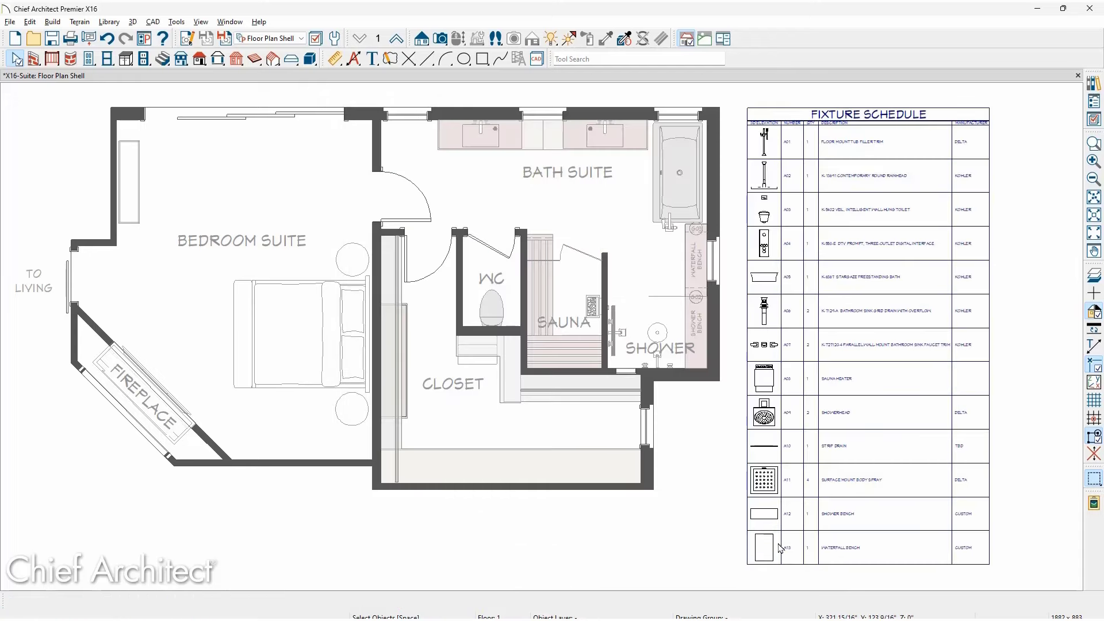
Step: Turn on Calculate Total for the Qty column and adjust the schedule's attribute alignment
double_click(766, 528)
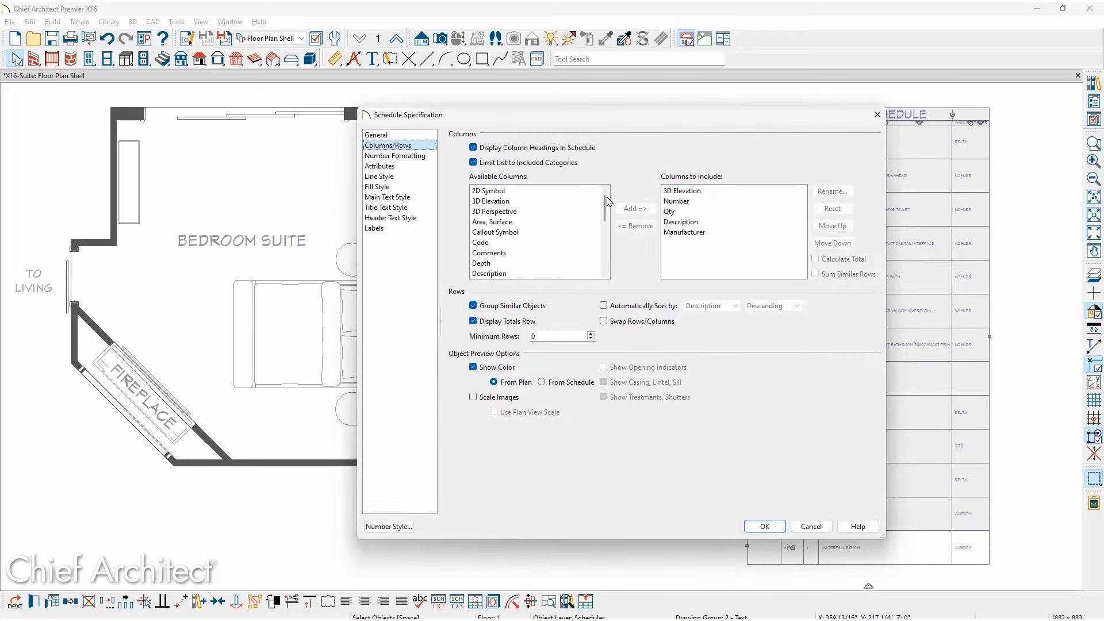
click(671, 212)
click(815, 259)
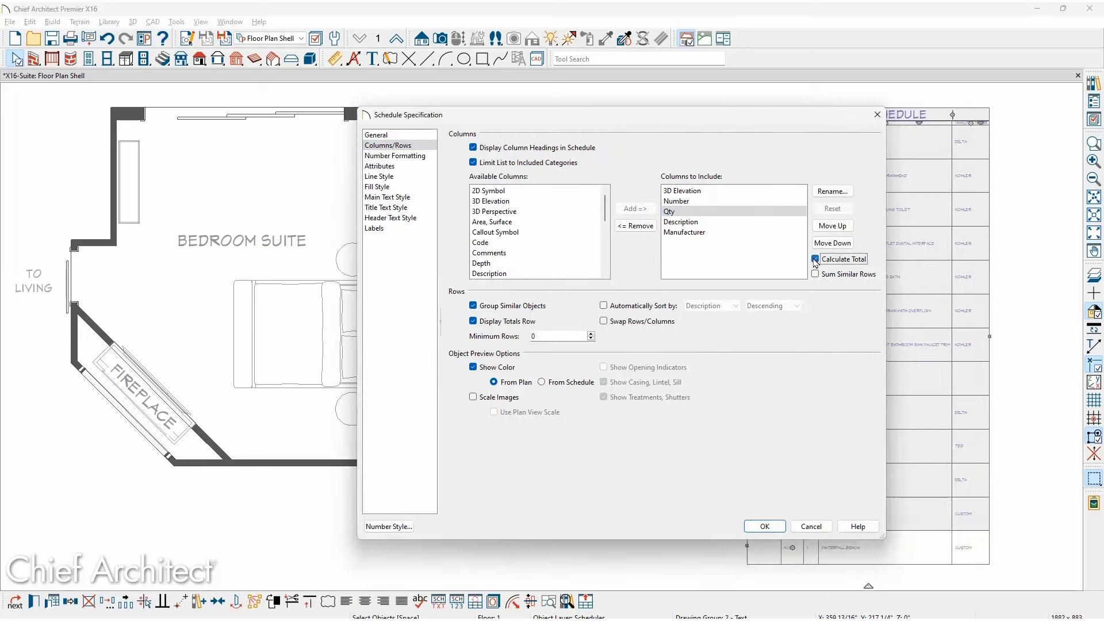
click(419, 167)
click(540, 213)
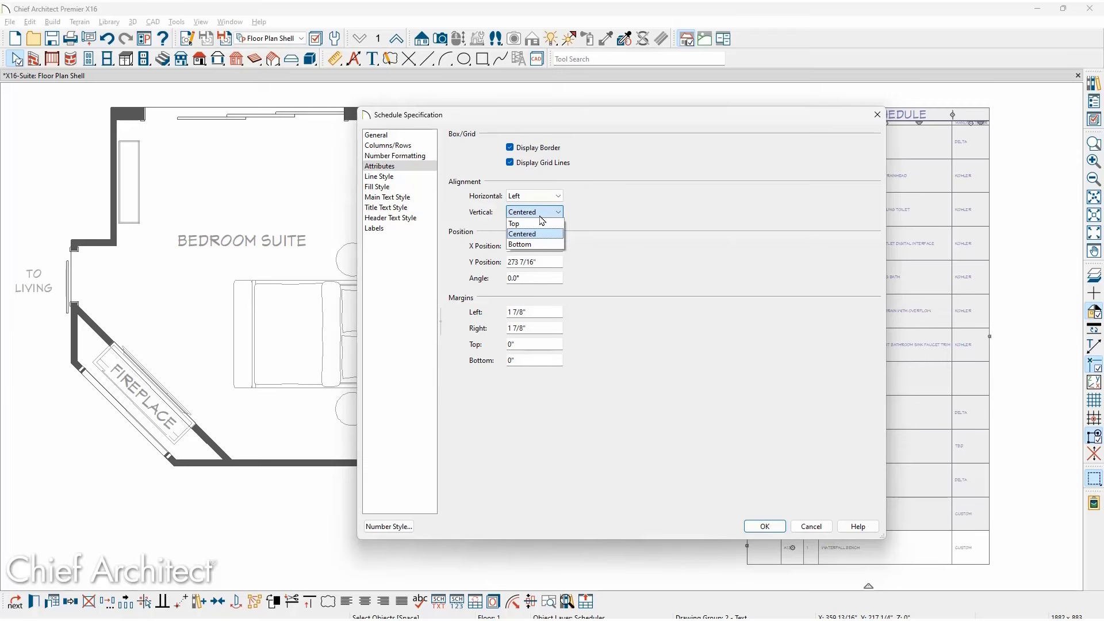
key(Return)
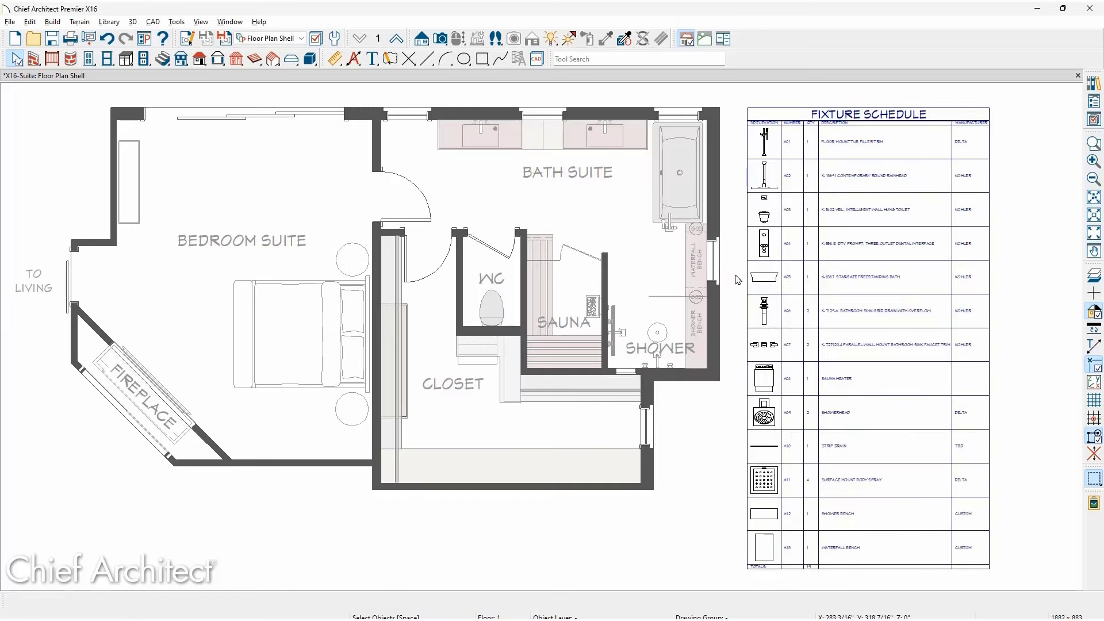
click(755, 285)
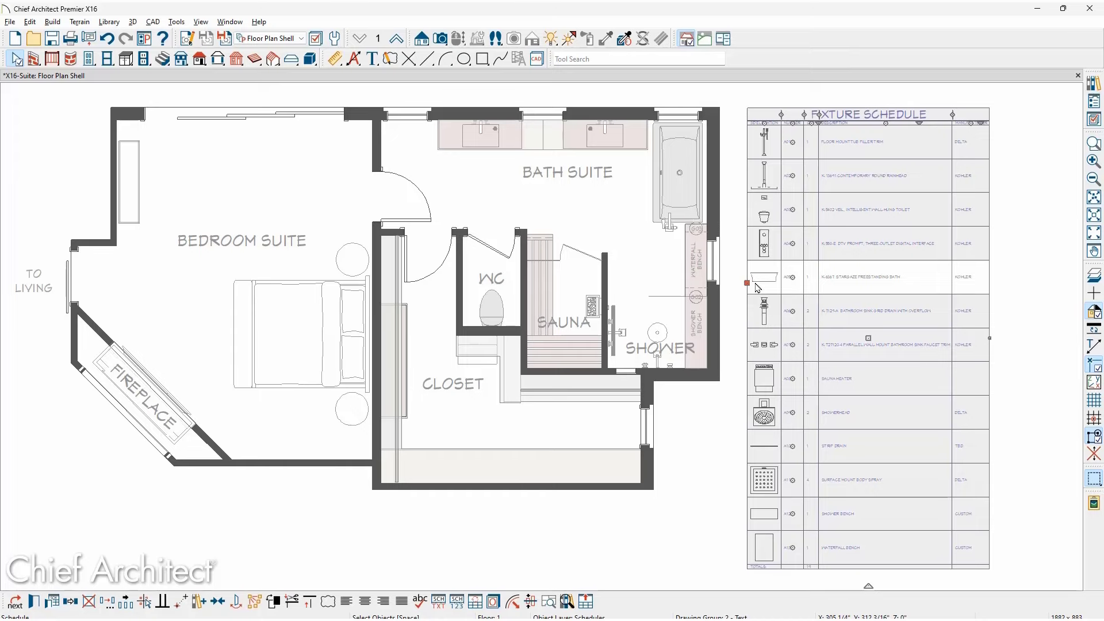
Step: Save the Fixture Schedule to the library's User Catalog and review its settings there
click(197, 601)
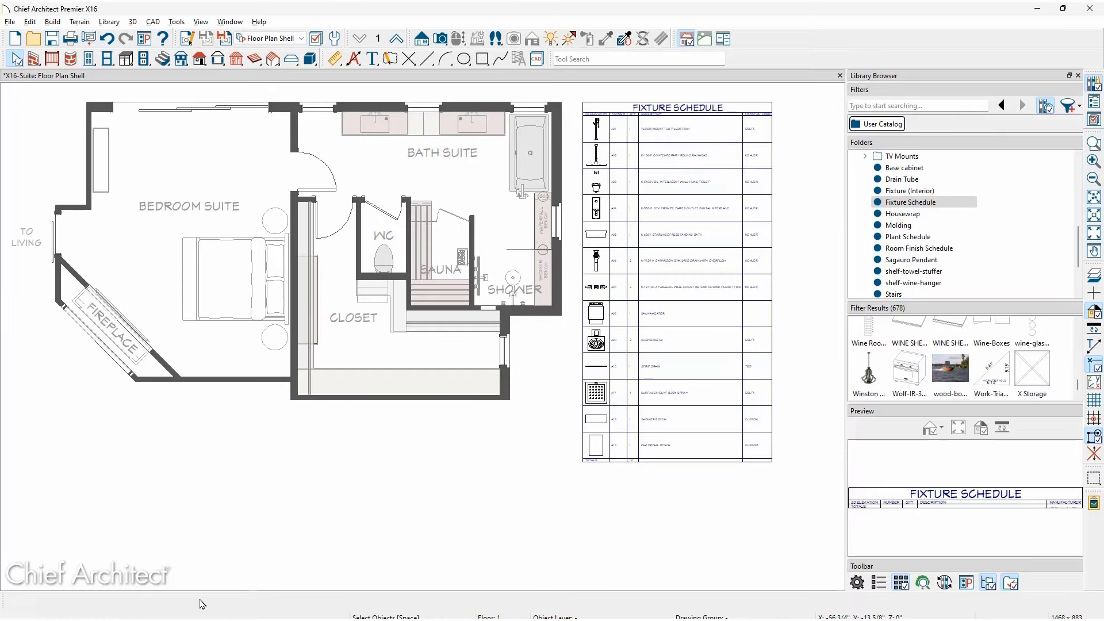
right_click(901, 202)
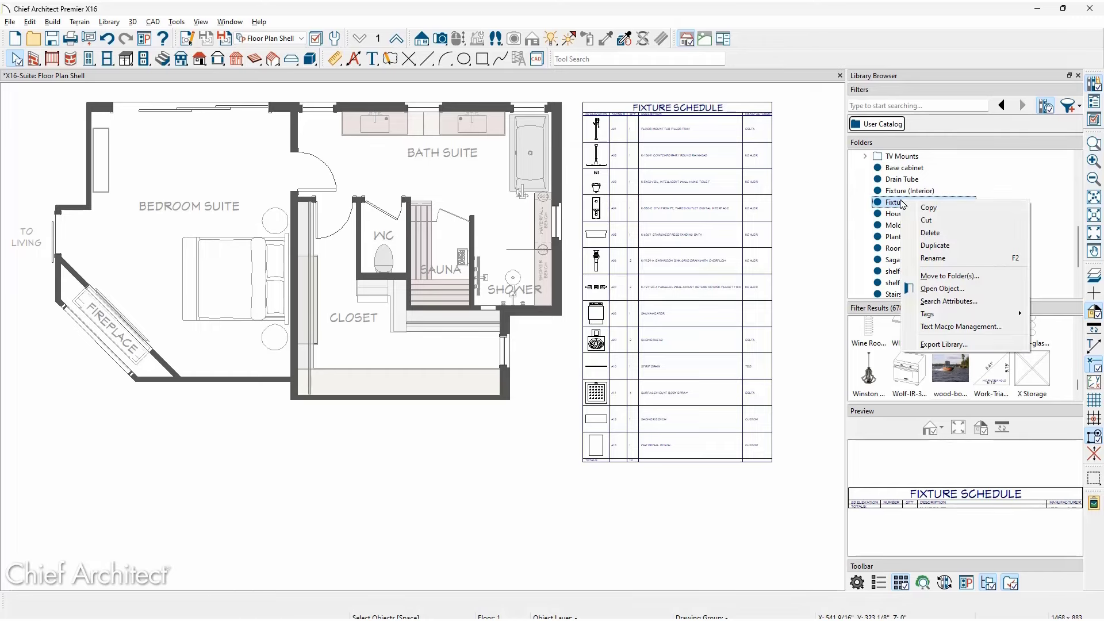
click(976, 289)
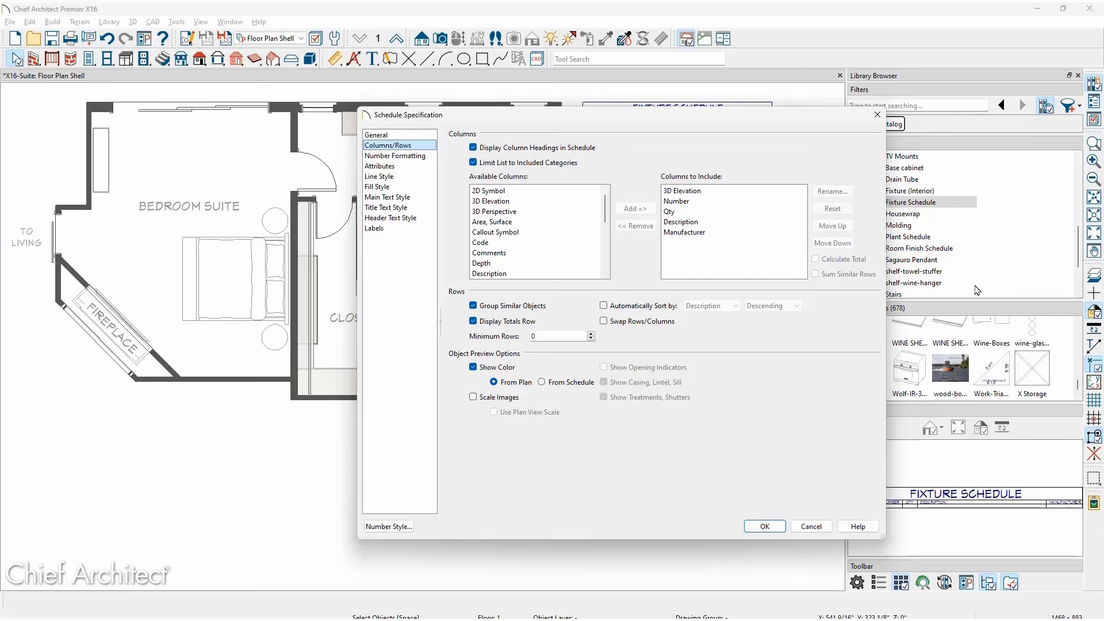
key(Return)
Step: Find the schedules listing the shower bench and open the Millwork Schedule view
click(546, 239)
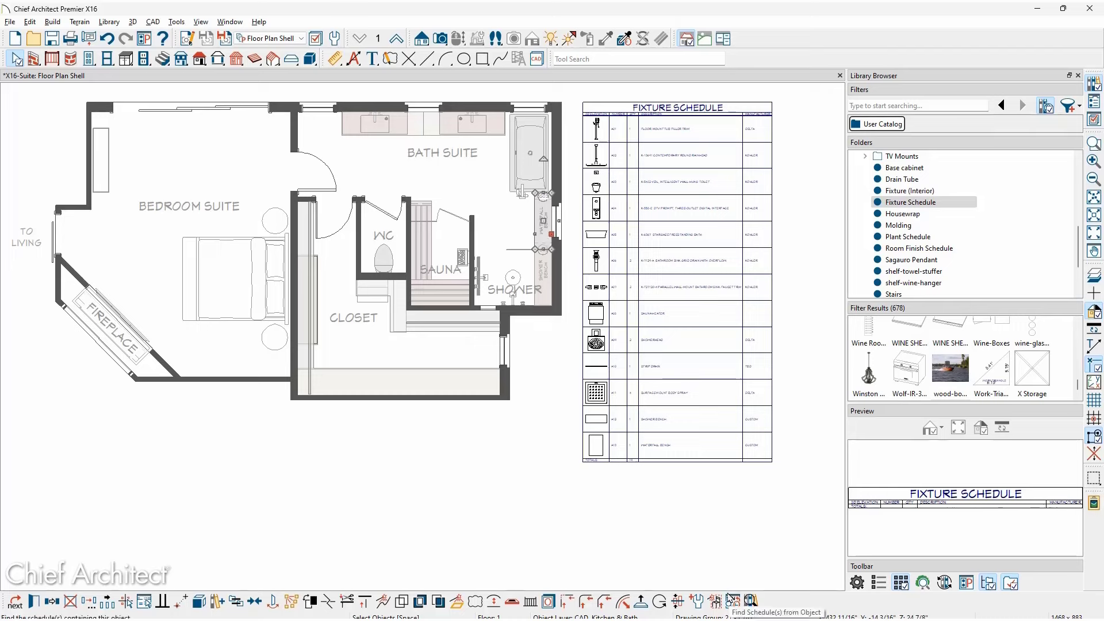
click(732, 600)
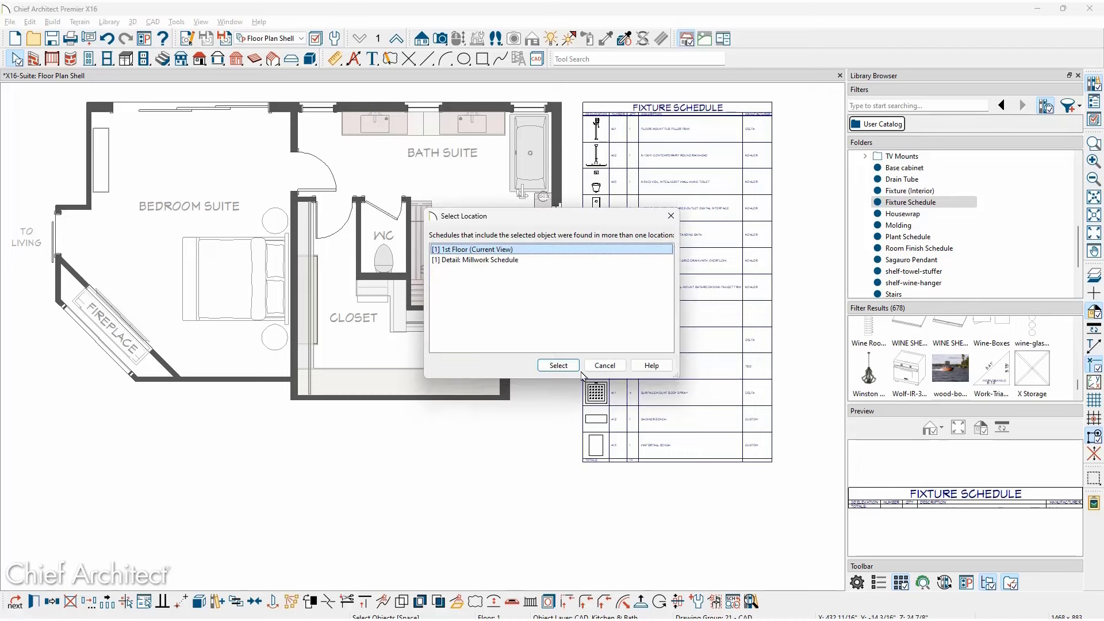
click(517, 260)
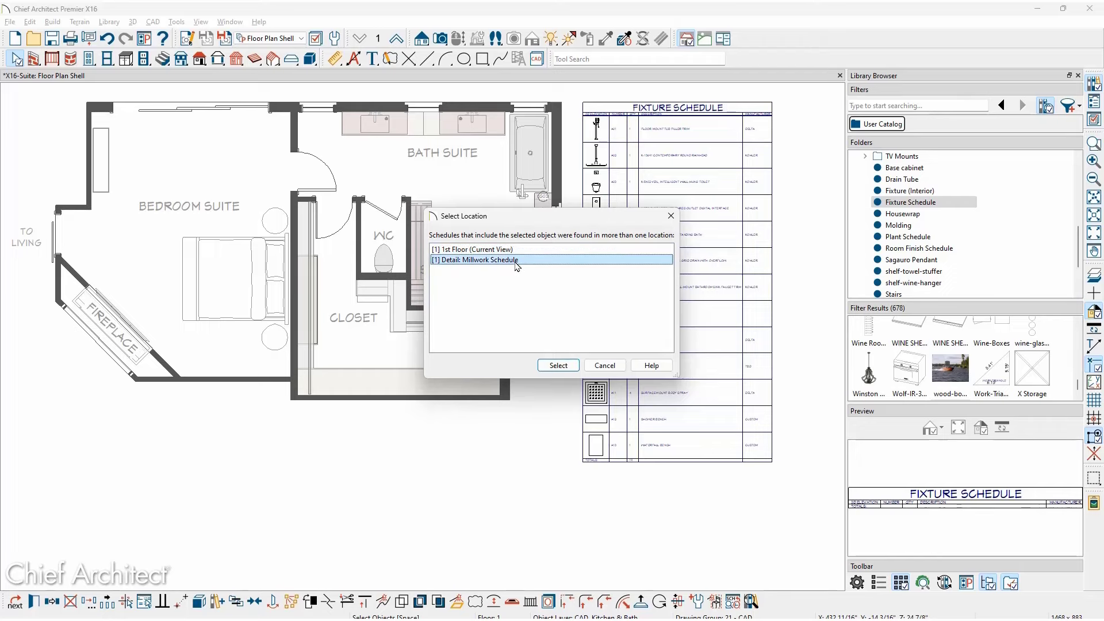
double_click(516, 263)
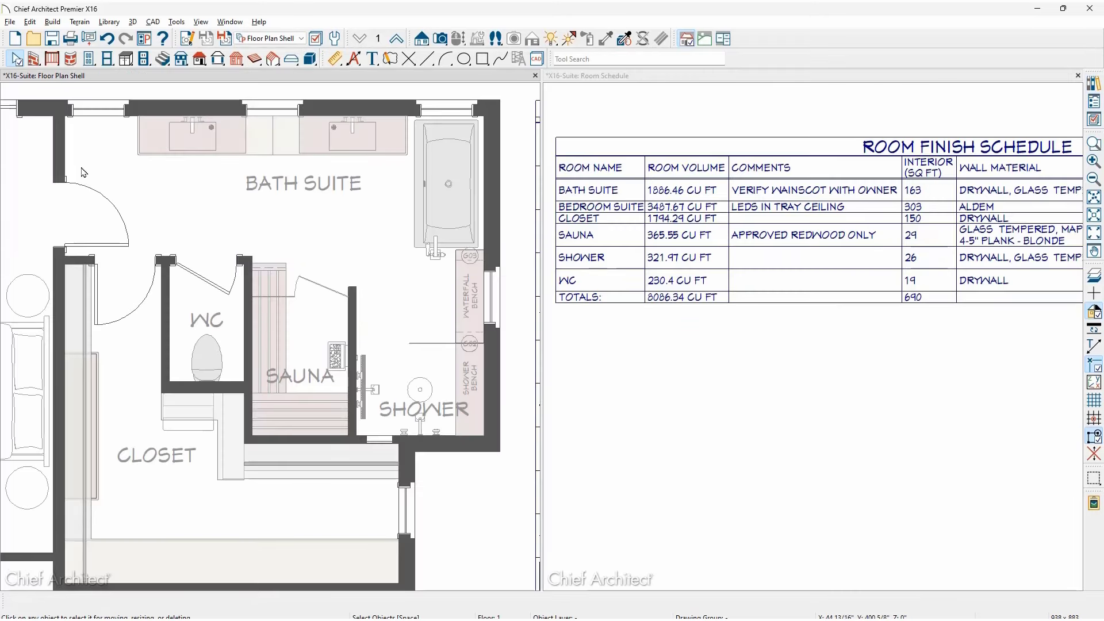
Step: Open the Bath Suite room's settings on the Kitchen & Bath plan
click(81, 172)
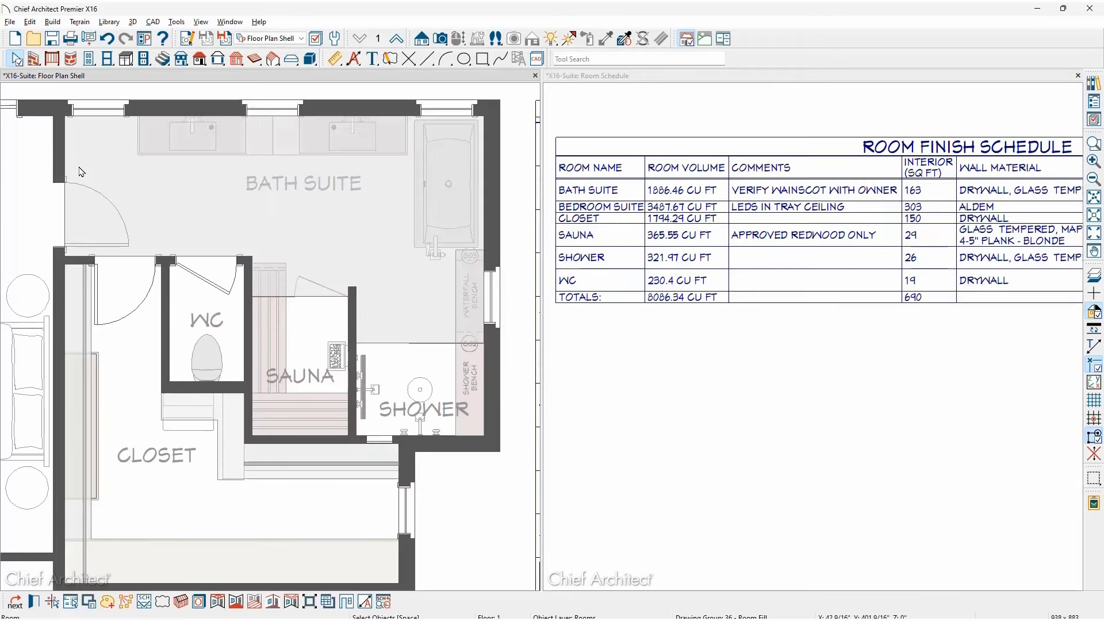
double_click(82, 172)
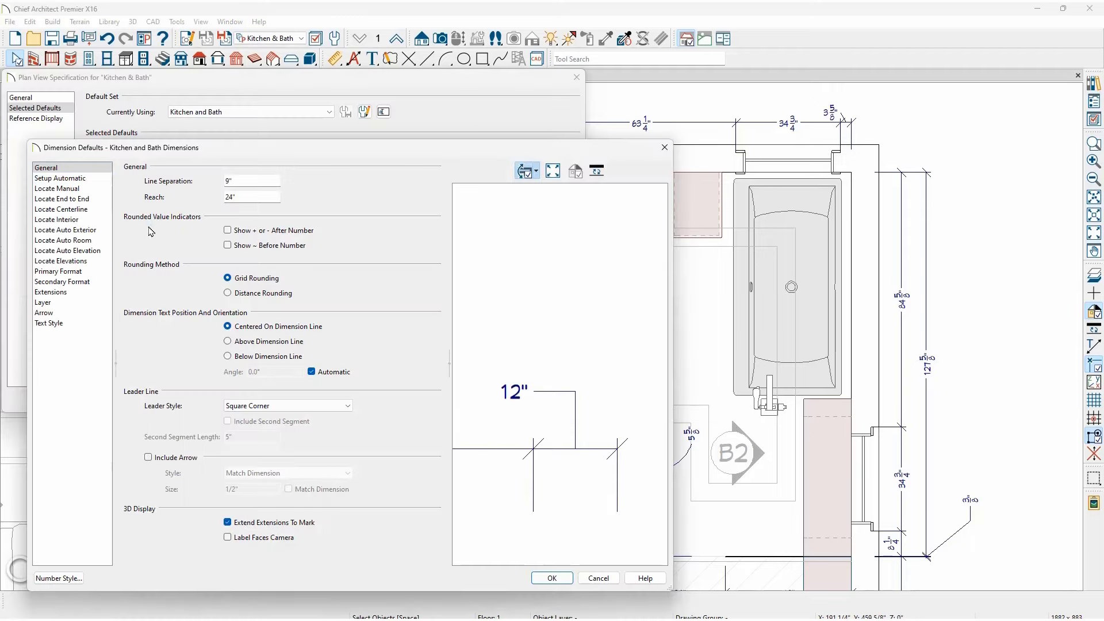
Step: Set Kitchen and Bath dimension leaders to Straight Line with a second segment and an arrow
click(314, 405)
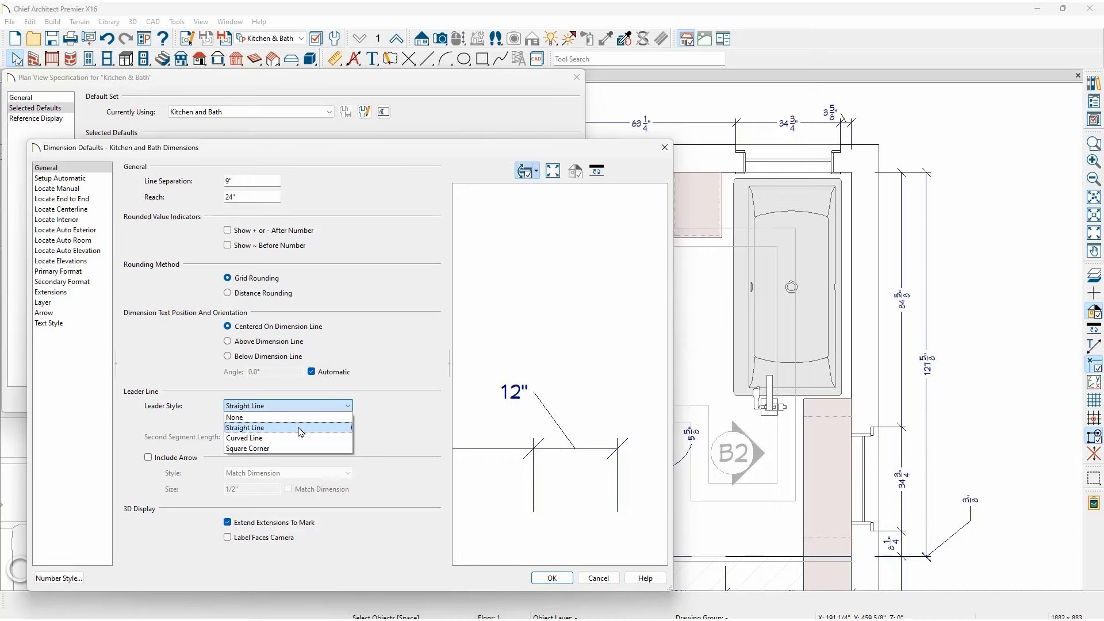
click(299, 428)
click(299, 425)
click(158, 459)
key(Return)
key(Return)
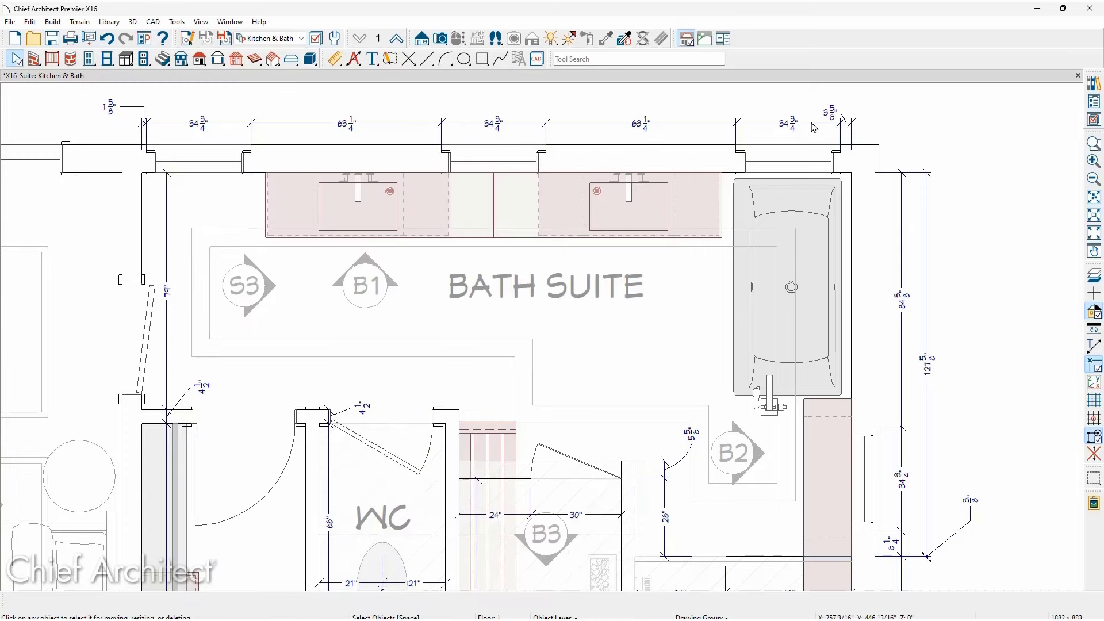
Step: Move the top dimension's 3 5/8" label up-right and give segment 7-8 a Square Corner leader
click(814, 128)
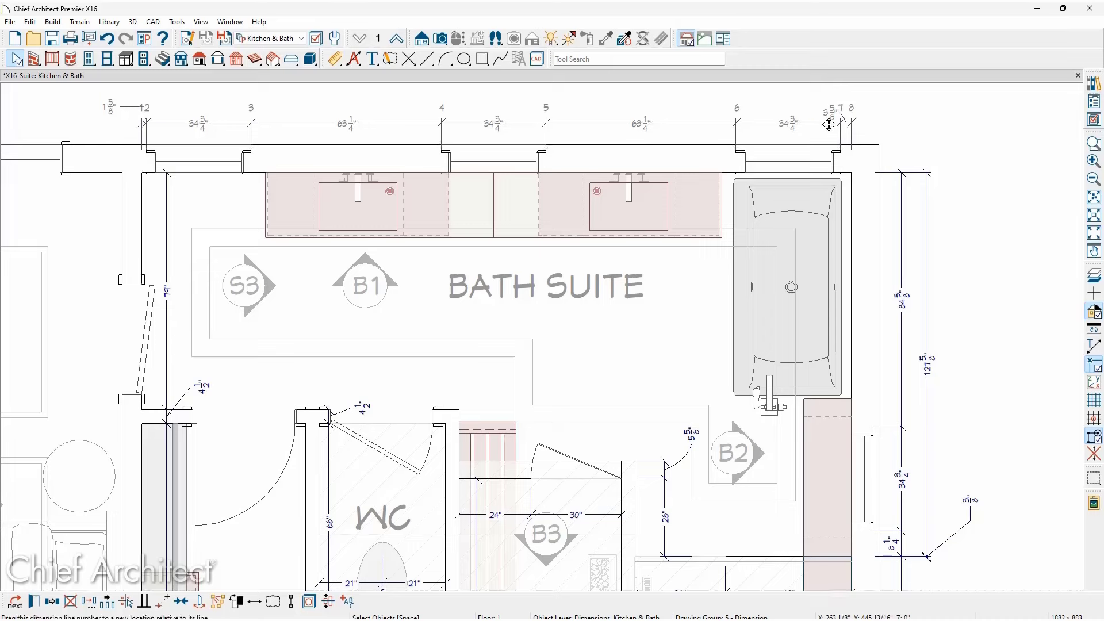
drag(831, 113, 899, 98)
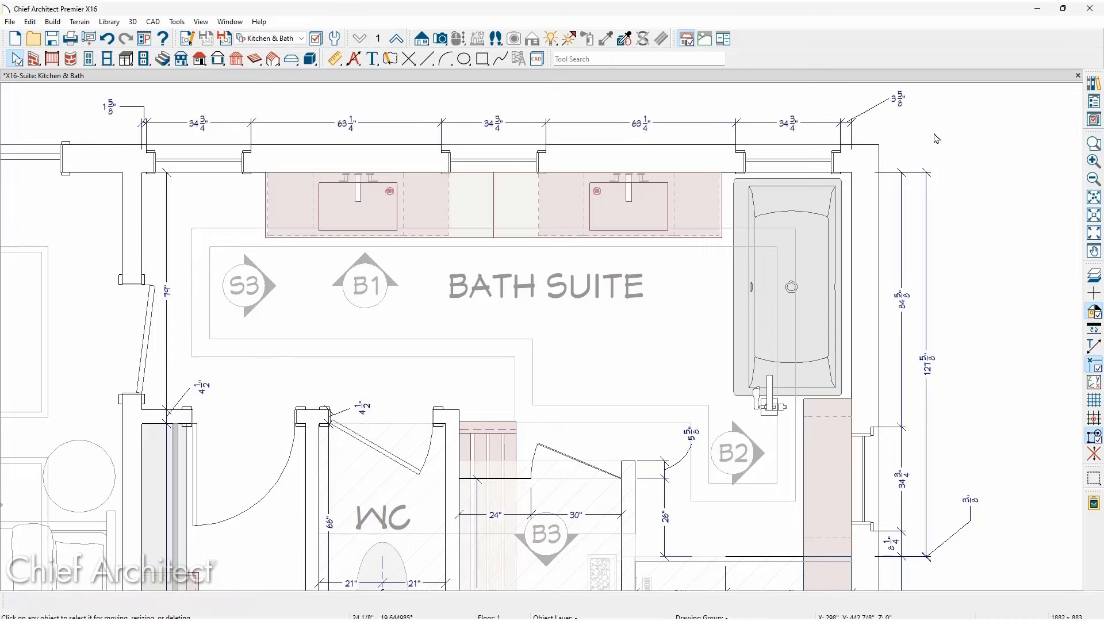
double_click(766, 122)
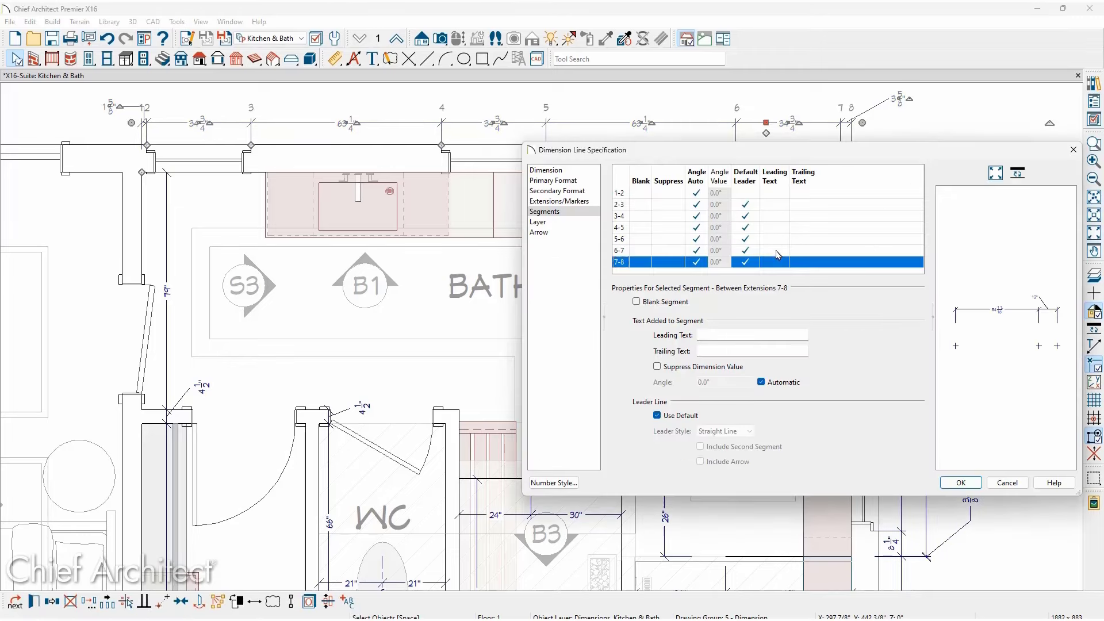
click(746, 263)
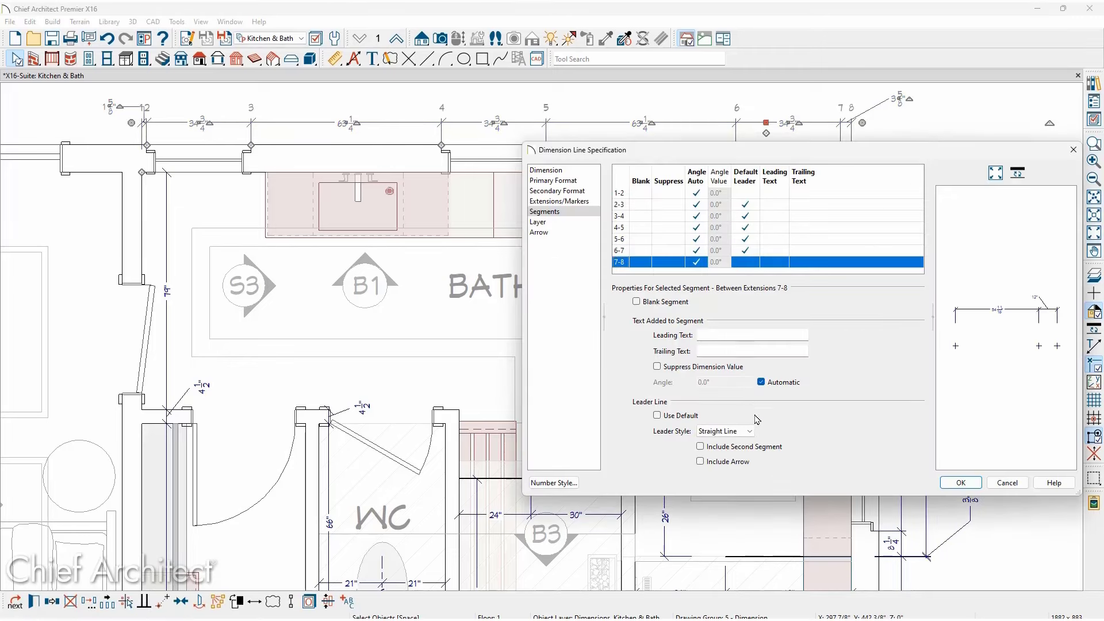
click(749, 432)
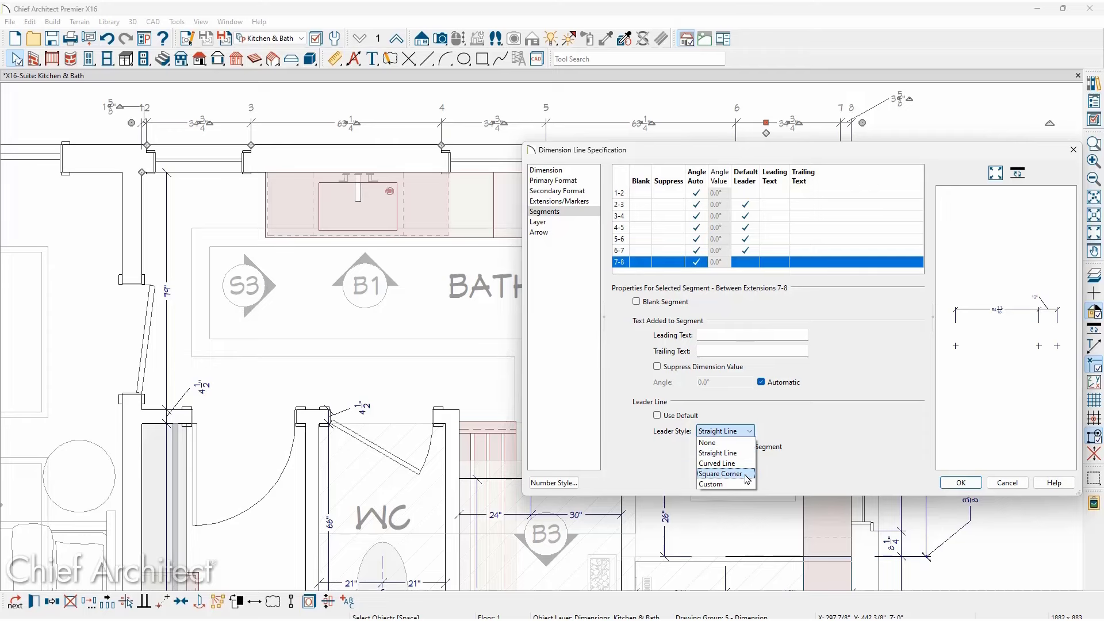
click(743, 474)
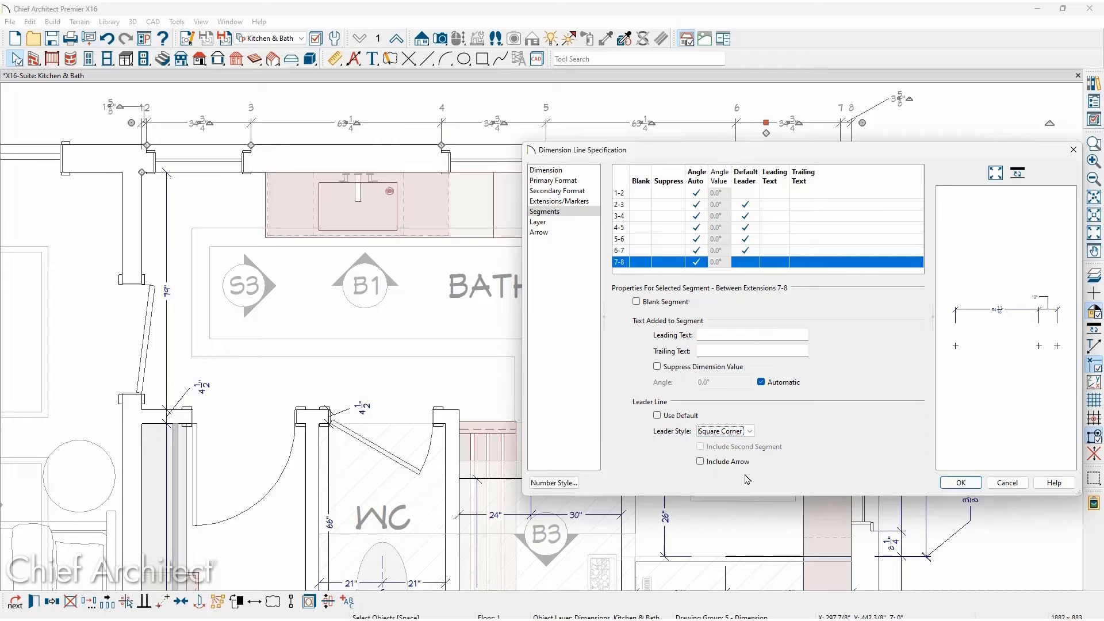
key(Return)
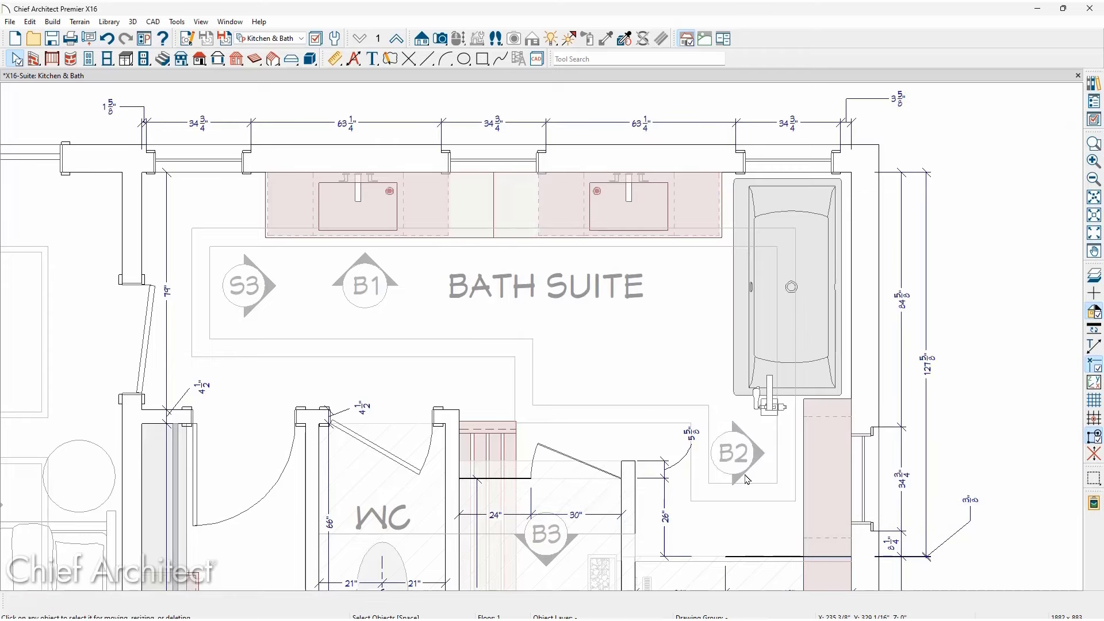